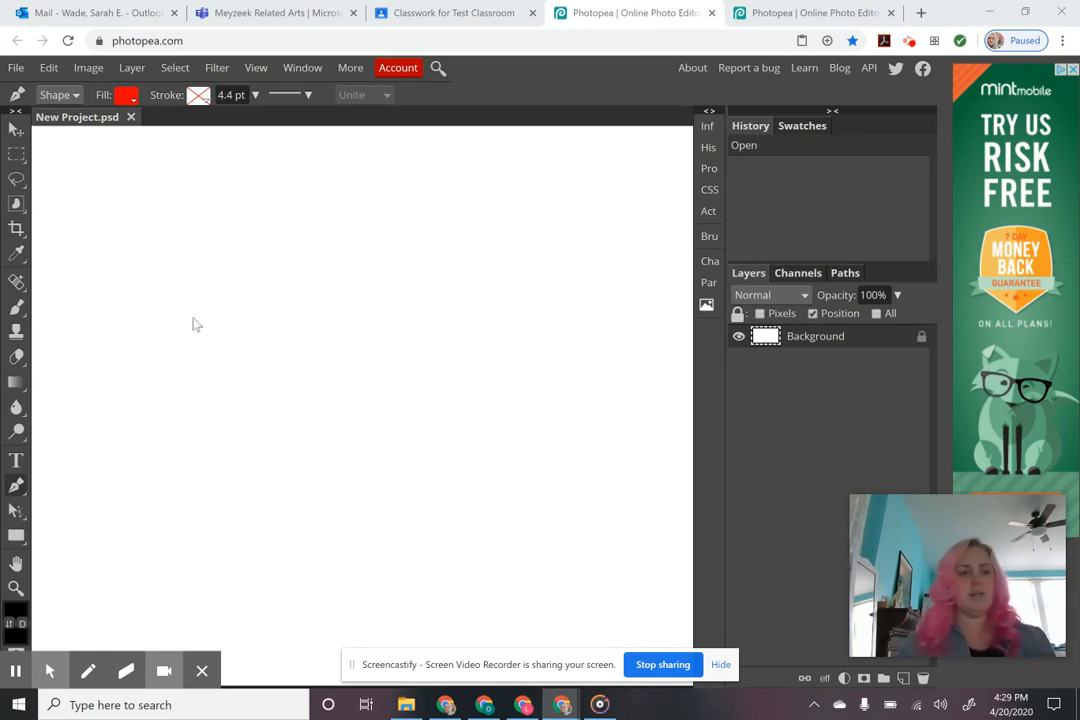
mouse_move(49, 670)
click(19, 634)
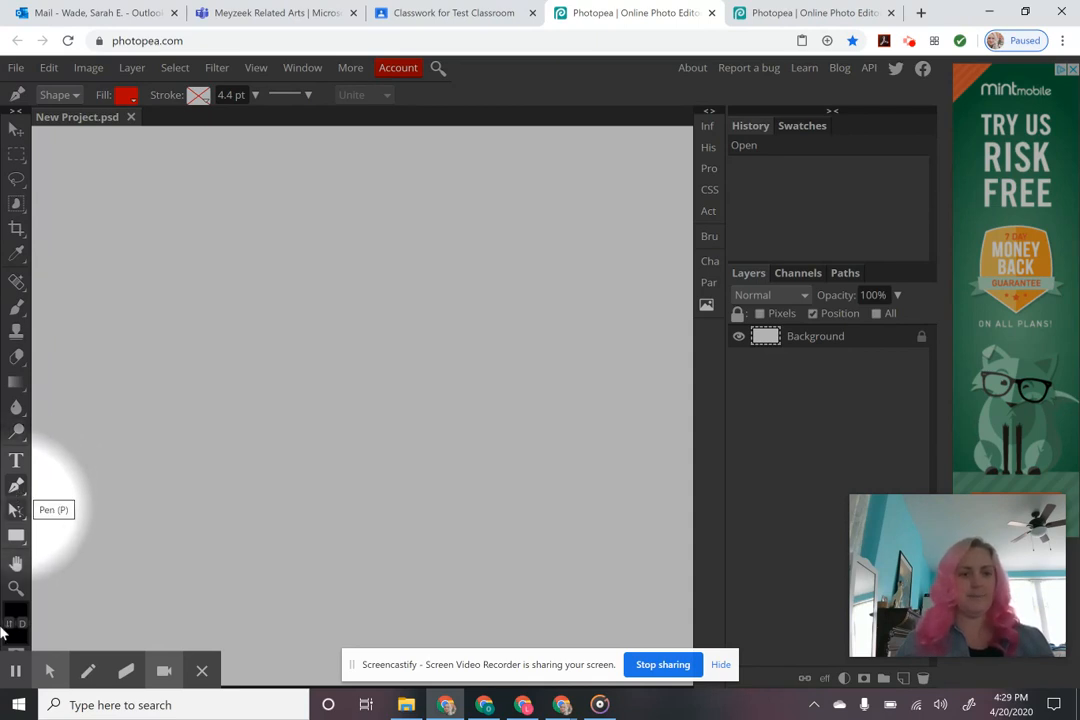
mouse_move(49, 670)
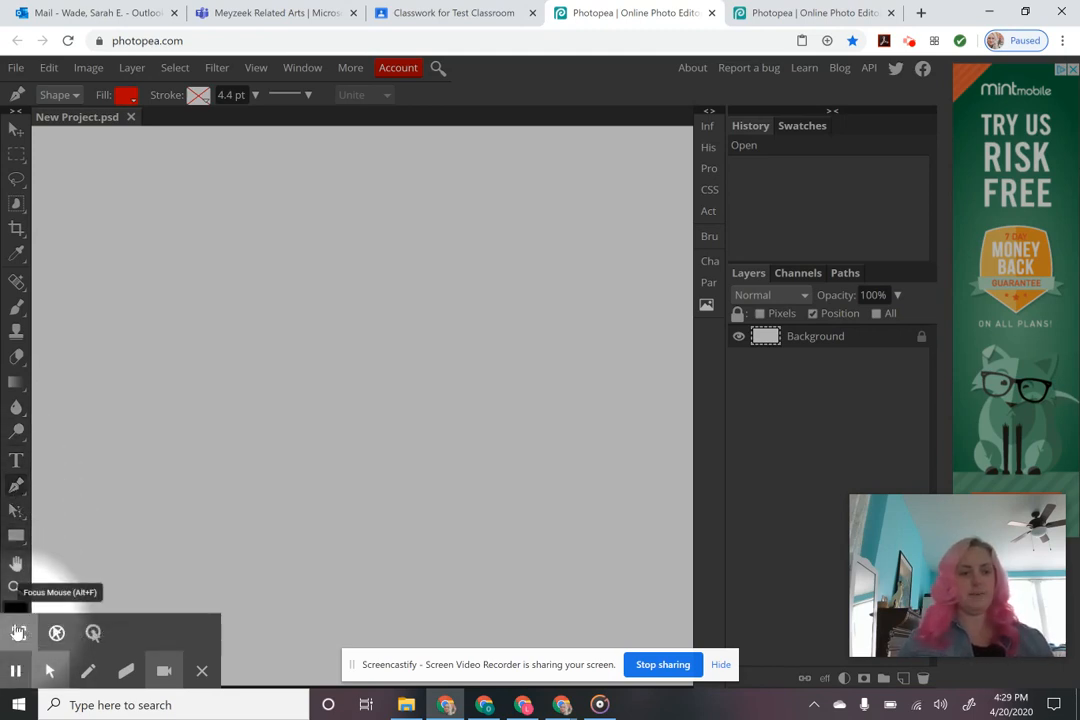
click(18, 632)
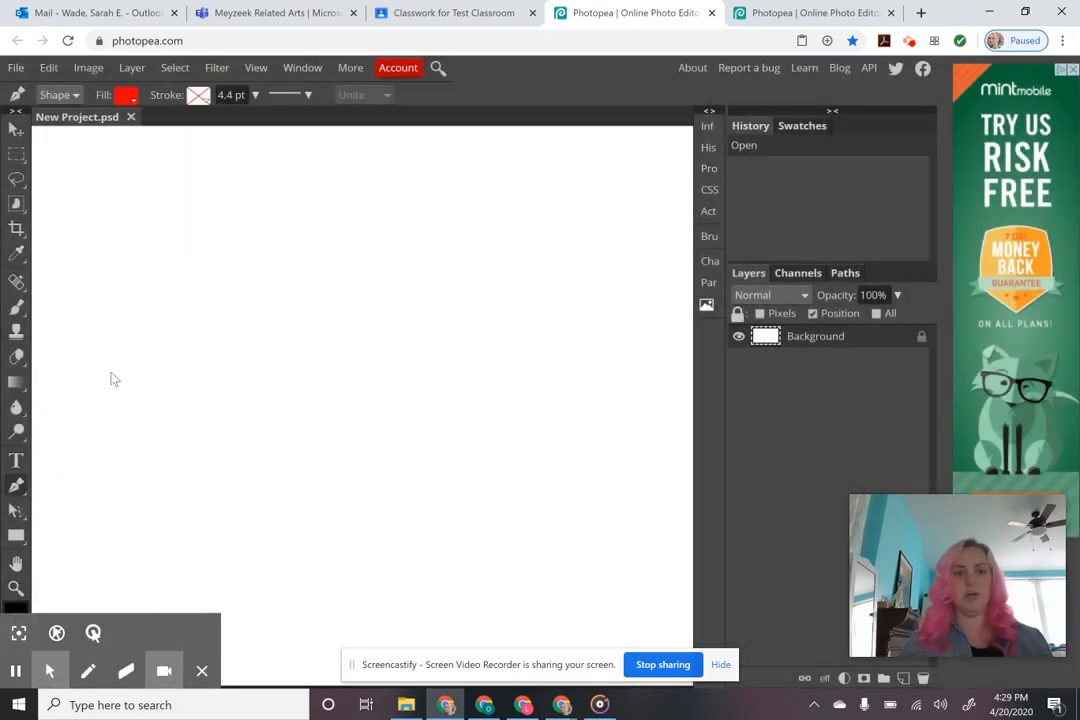
- Draw a closed, tilted four-sided shape with straight edges and a red fill on the blank canvas using the Pen tool
click(174, 313)
click(310, 274)
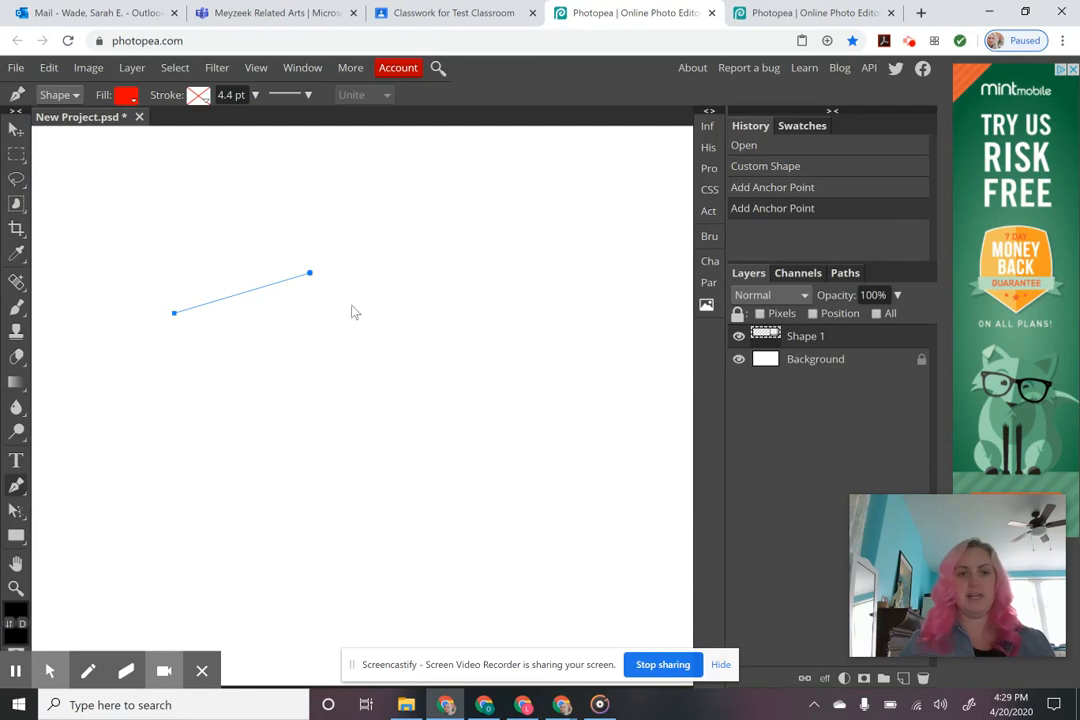
click(351, 351)
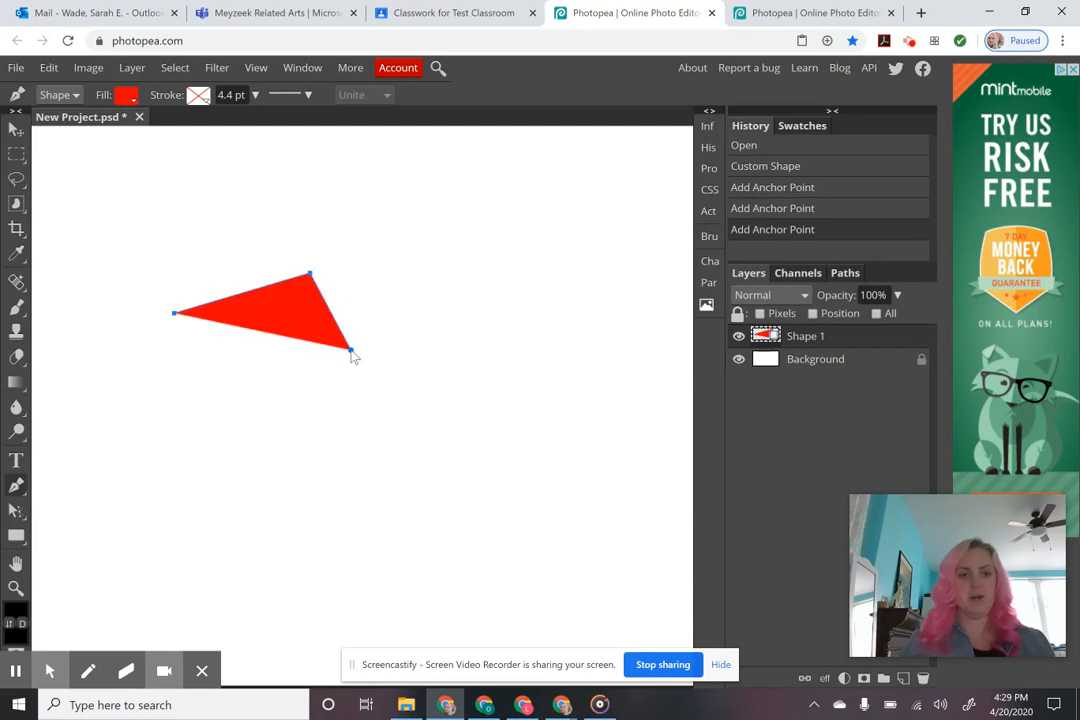
click(212, 411)
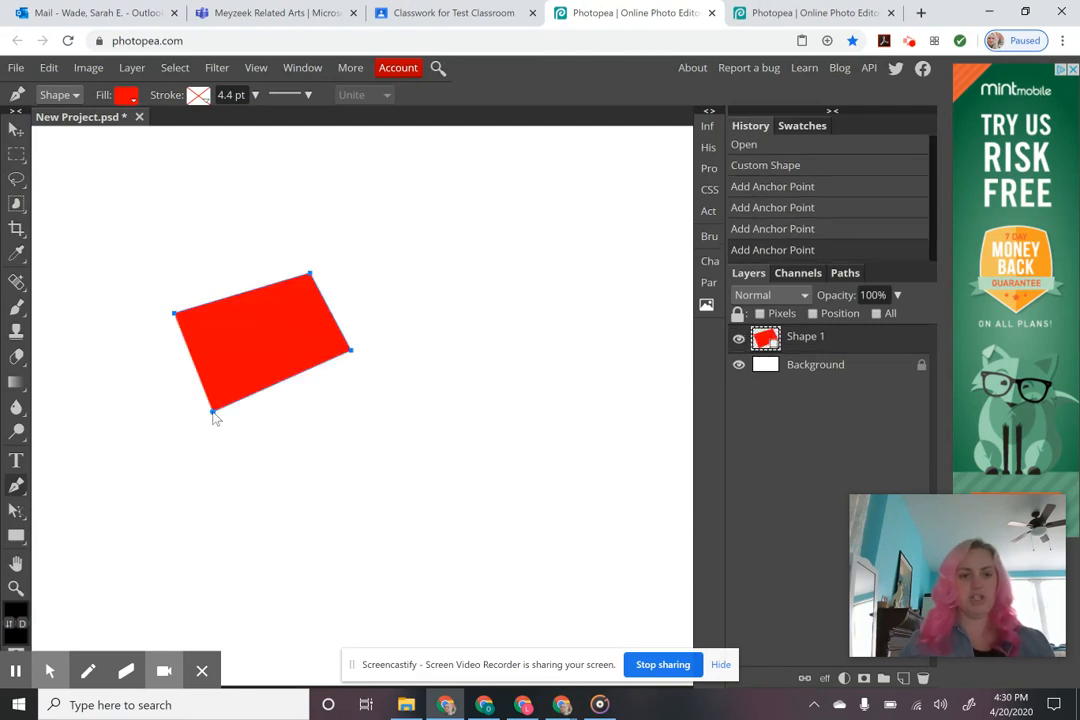
click(175, 315)
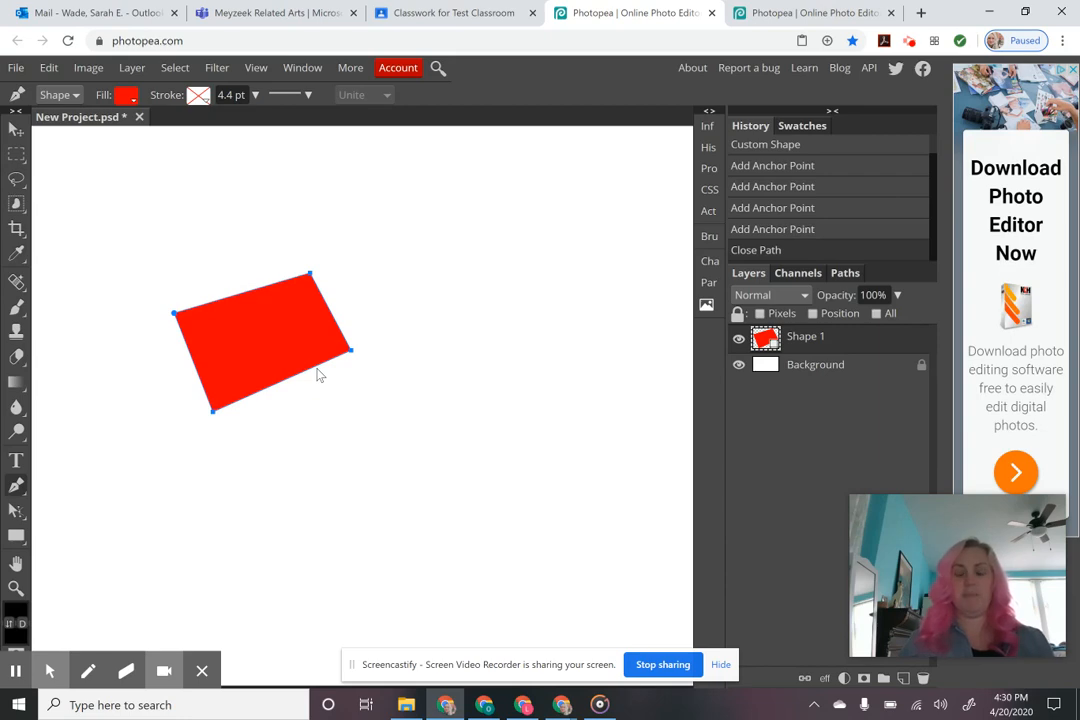
mouse_move(49, 671)
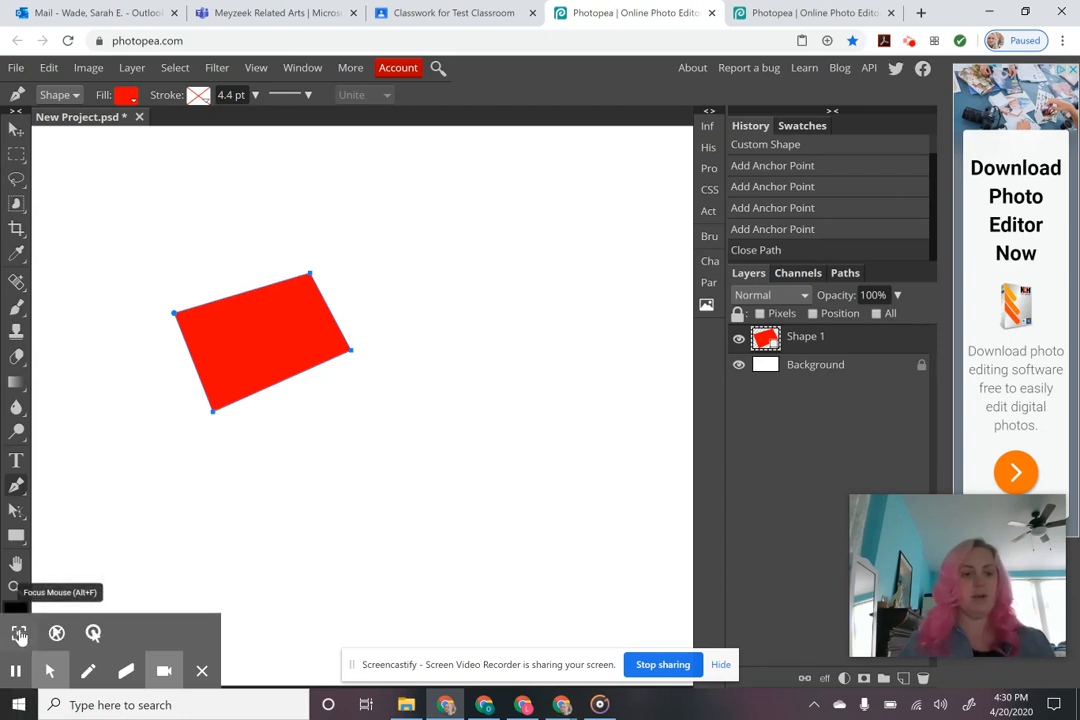
click(19, 632)
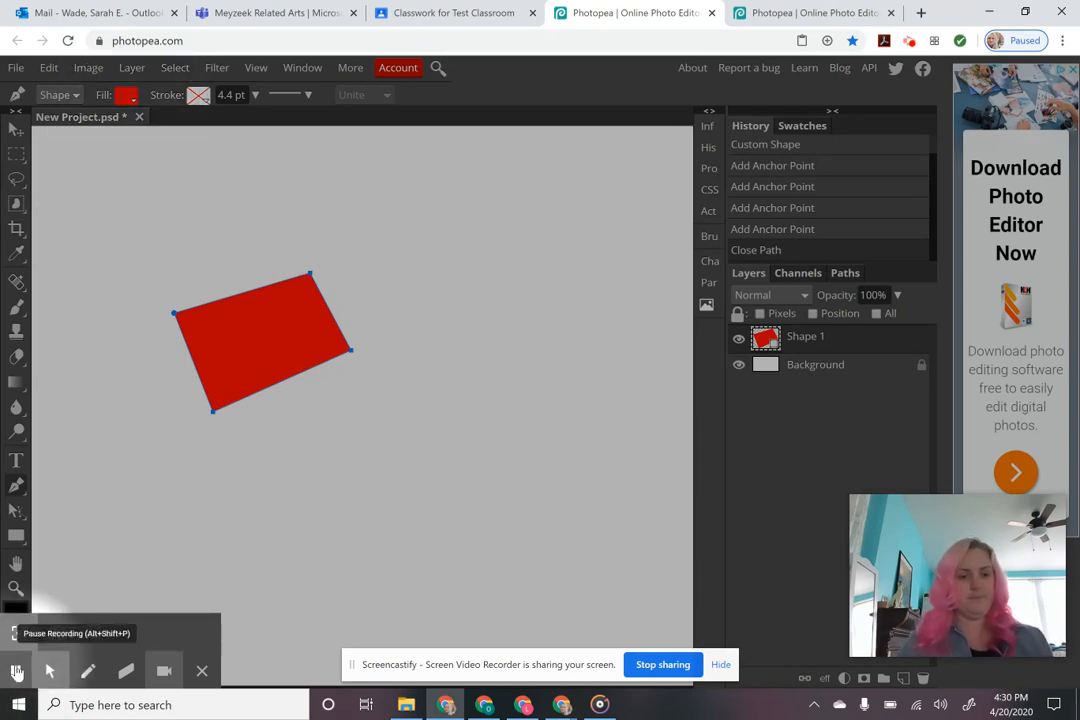
click(19, 633)
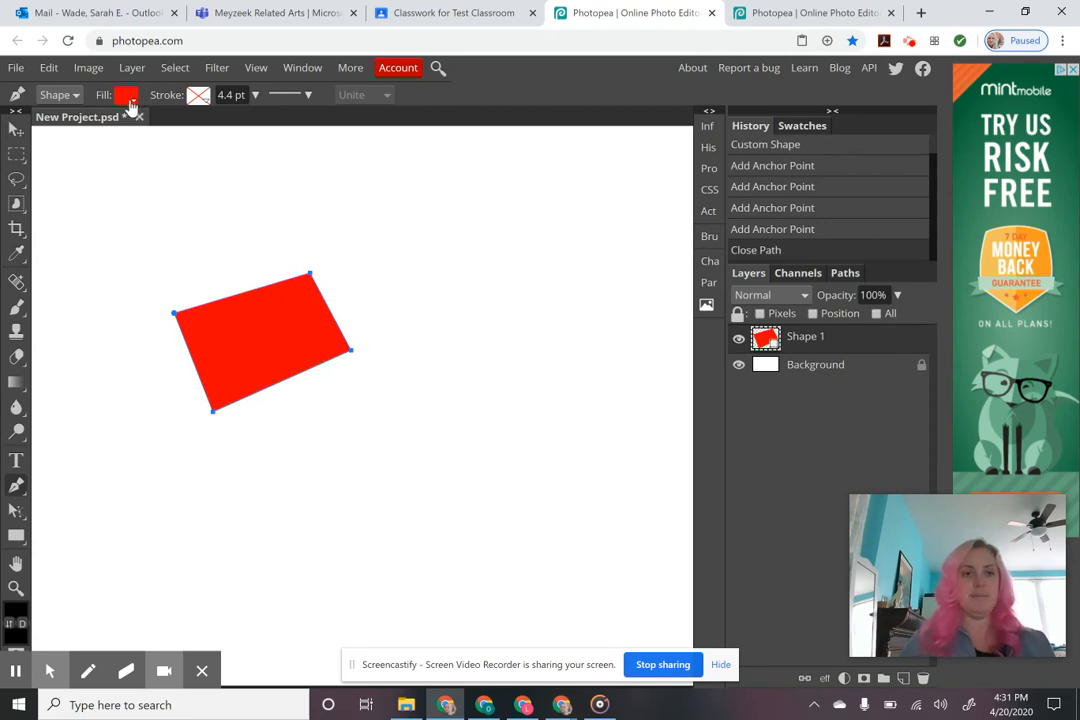
- Switch the four-sided shape's fill type to none and back to solid red
click(130, 101)
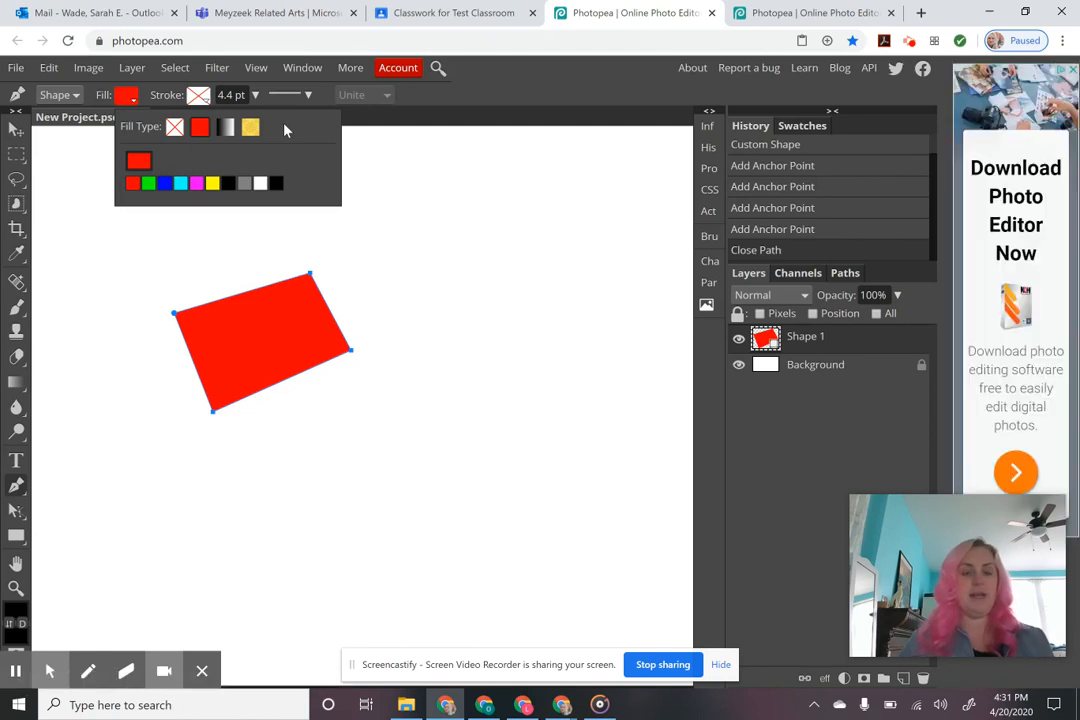
click(175, 128)
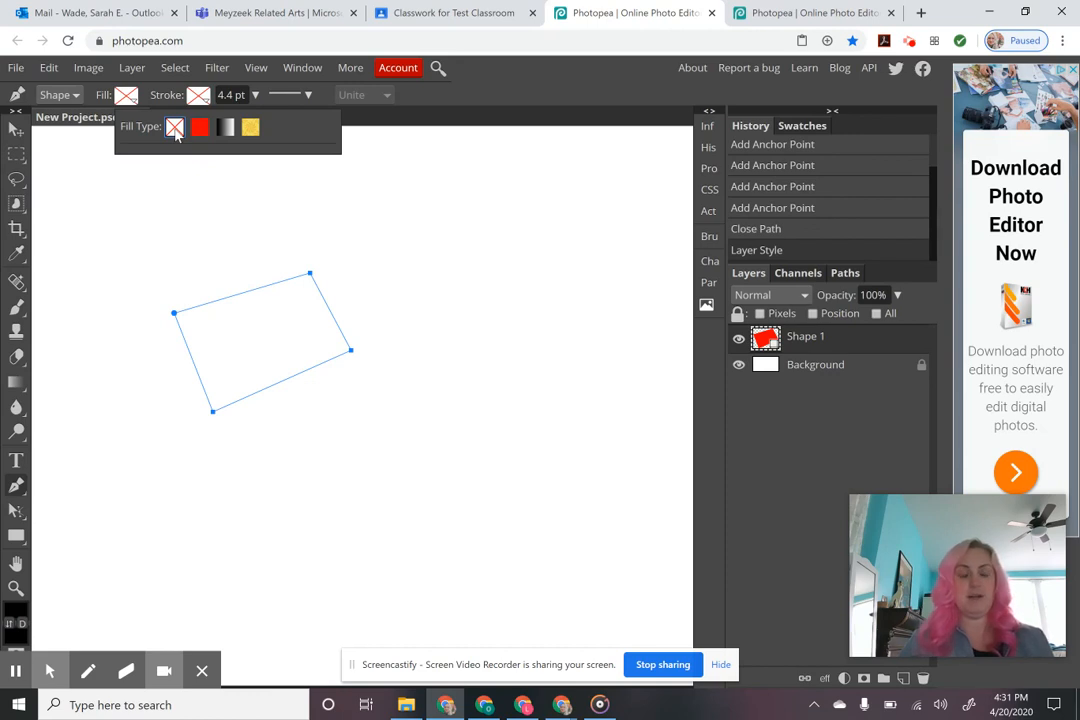
click(198, 128)
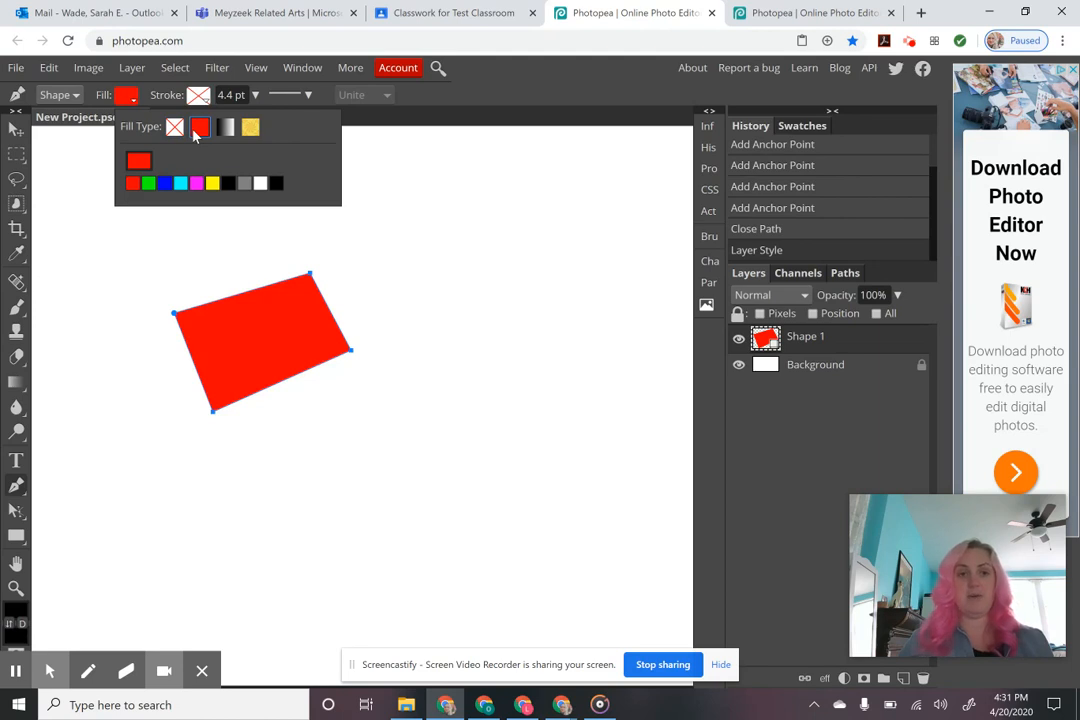
- Try several green shades for the four-sided shape's solid fill and settle on light green 78dd92
click(138, 161)
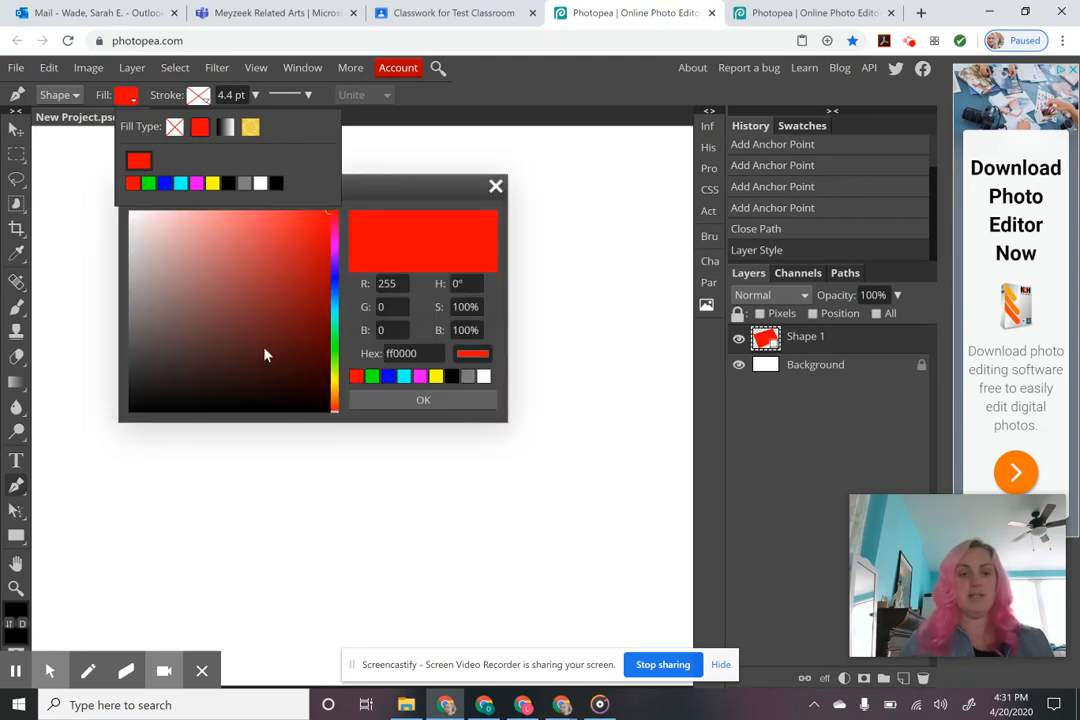
click(335, 335)
click(256, 295)
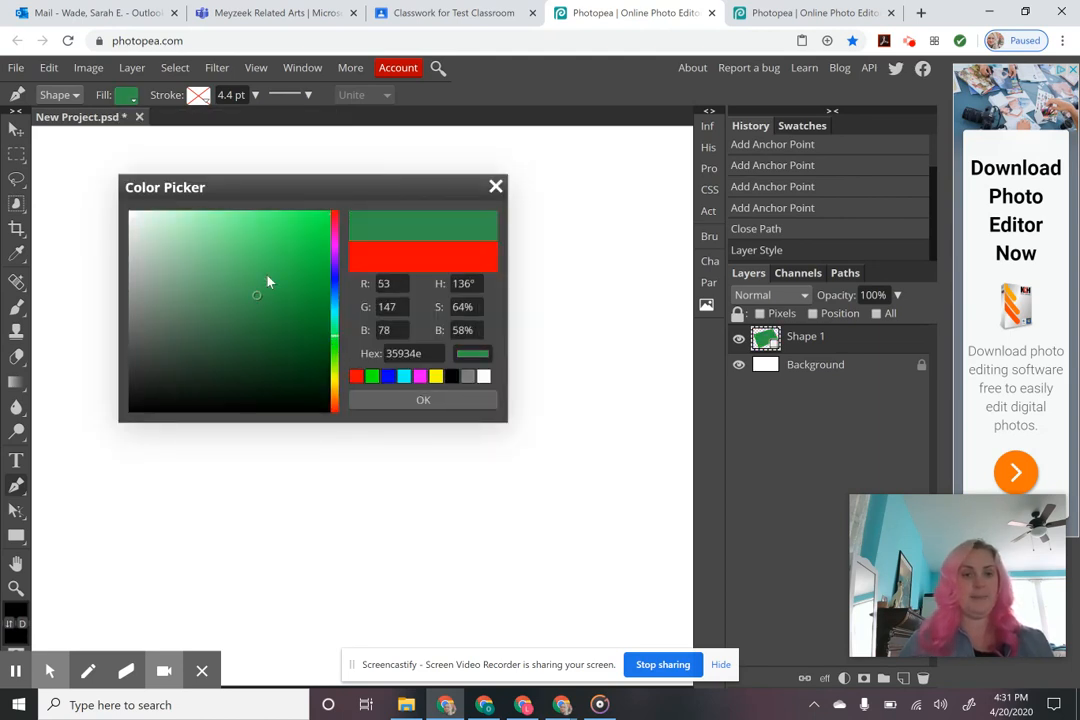
drag(430, 188, 805, 152)
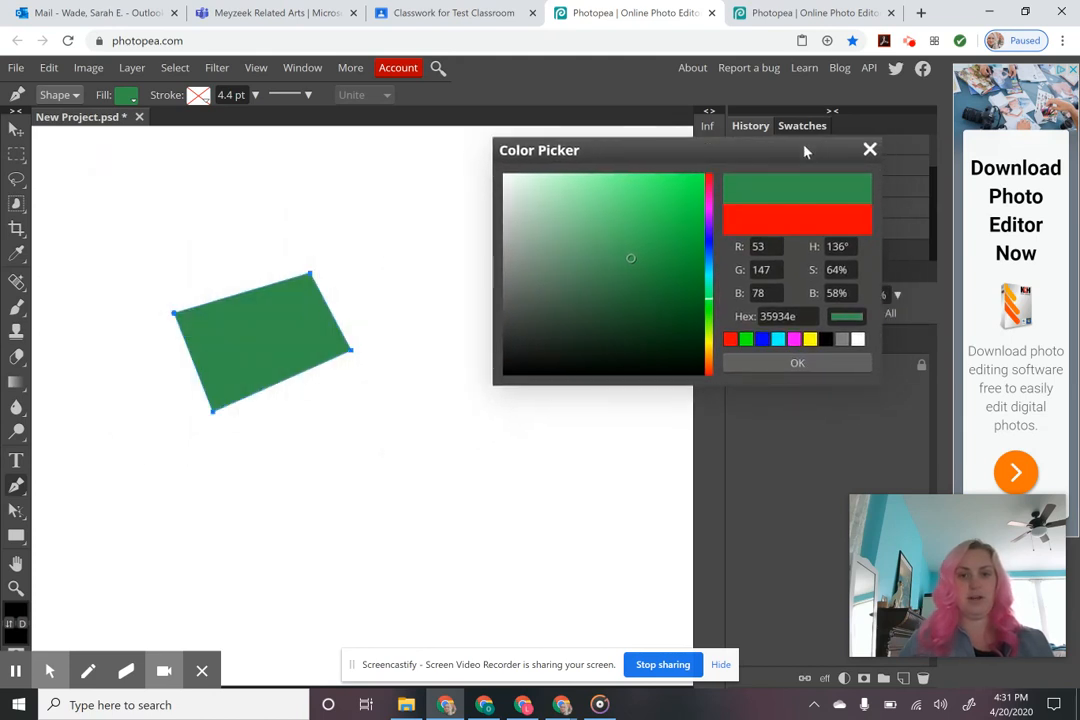
click(676, 330)
click(648, 226)
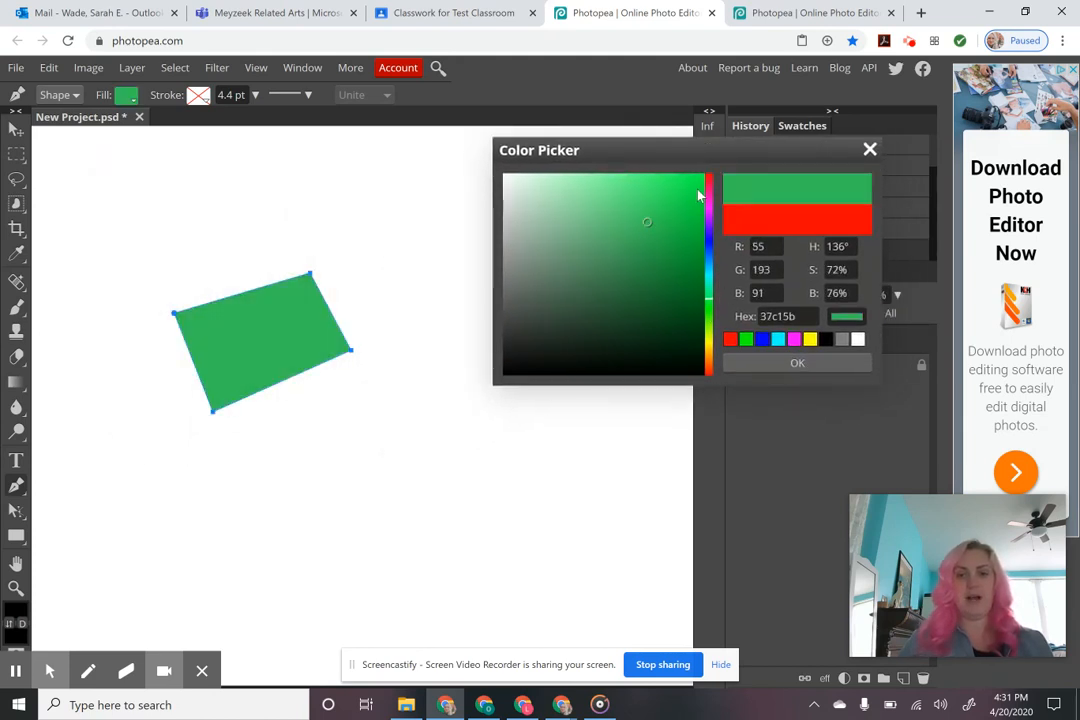
click(697, 188)
click(594, 203)
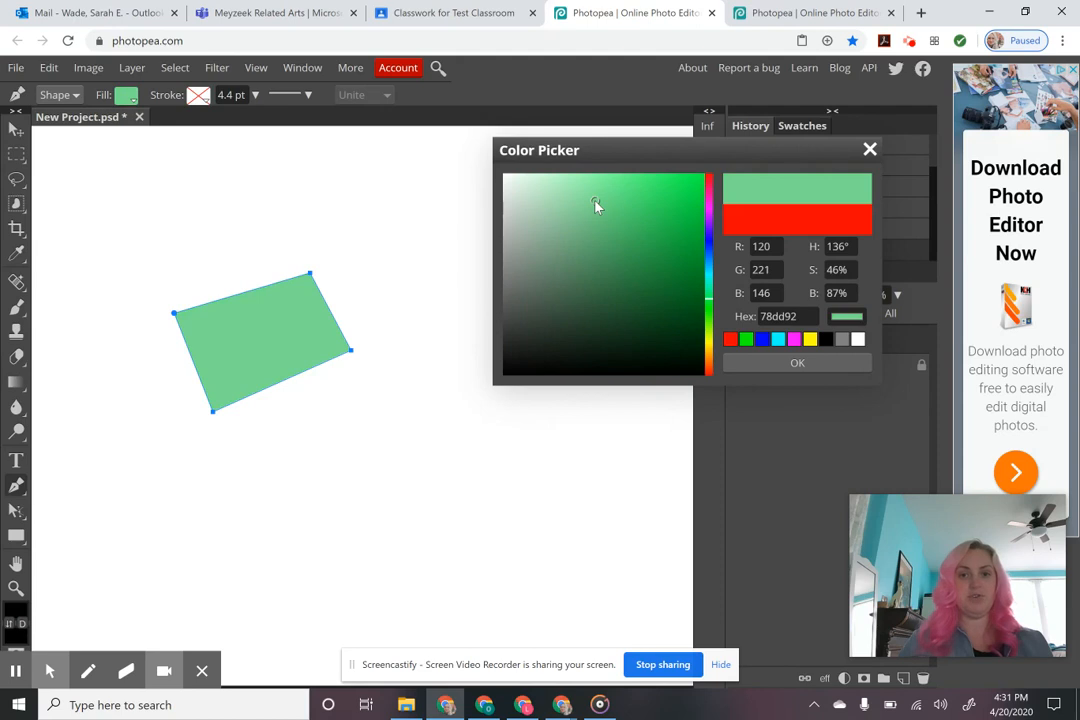
click(809, 365)
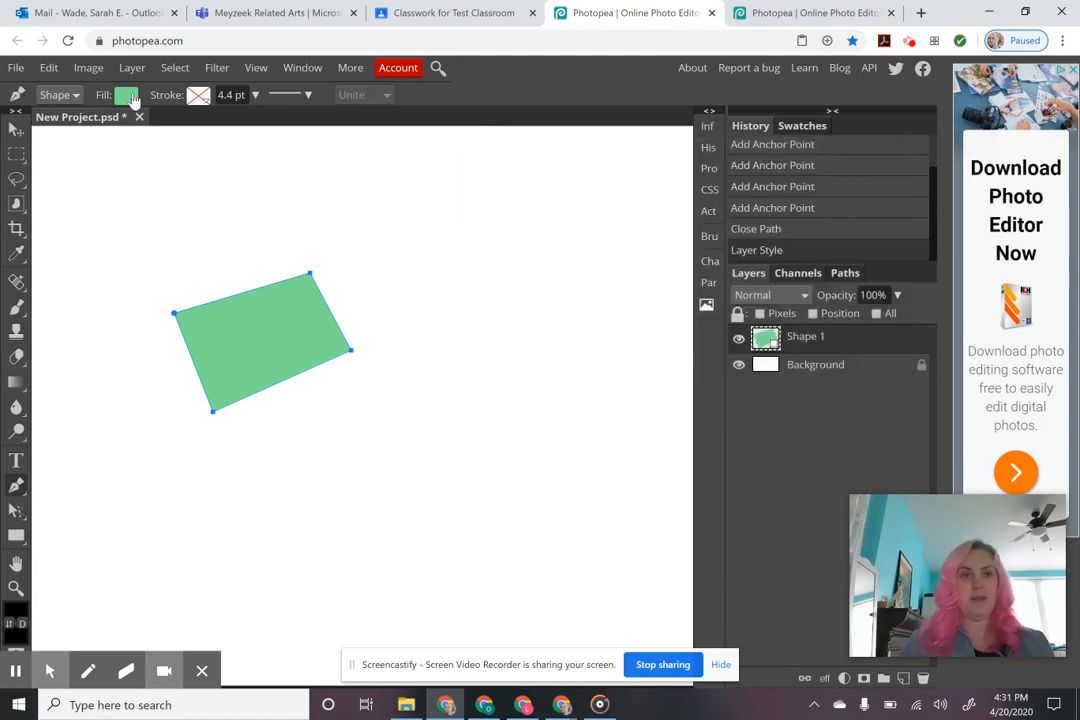
- Give the four-sided shape a gradient fill, trying the red-green and blue-red-yellow presets before choosing the yellow-purple-orange-blue one
click(126, 95)
click(226, 127)
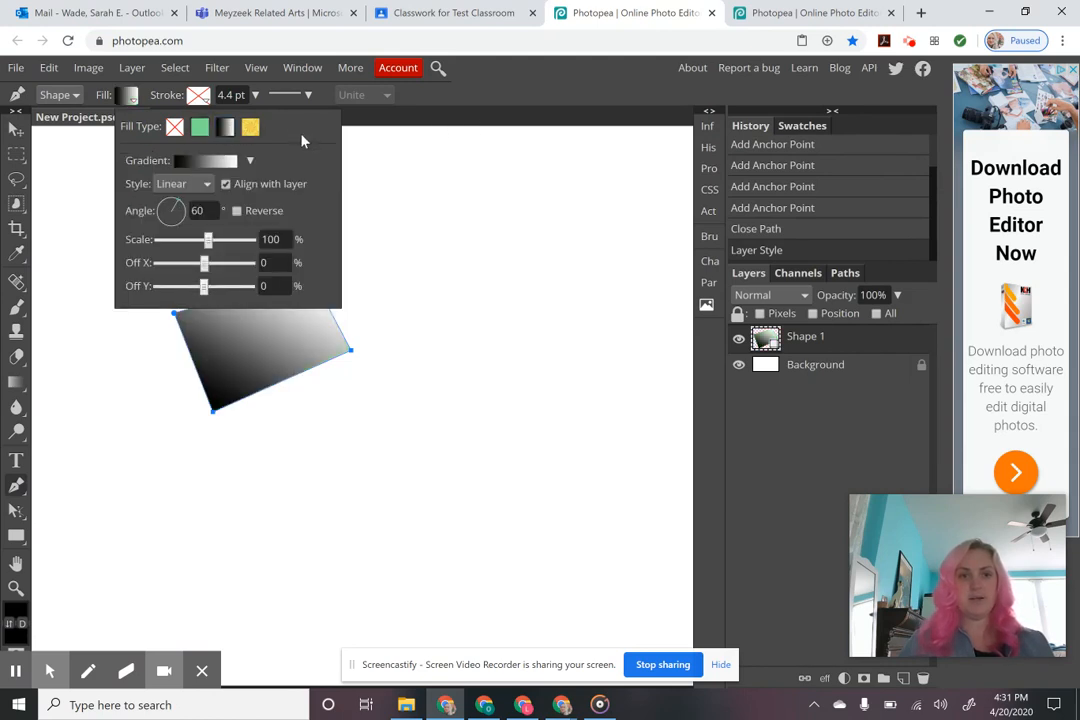
click(251, 161)
click(279, 188)
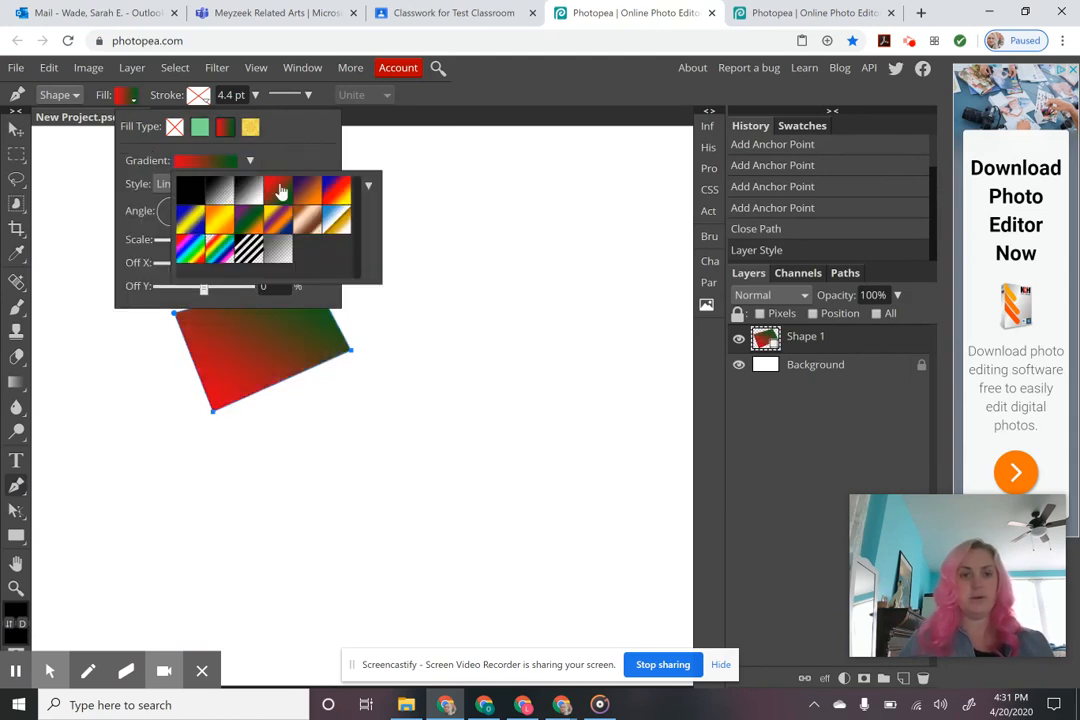
click(338, 190)
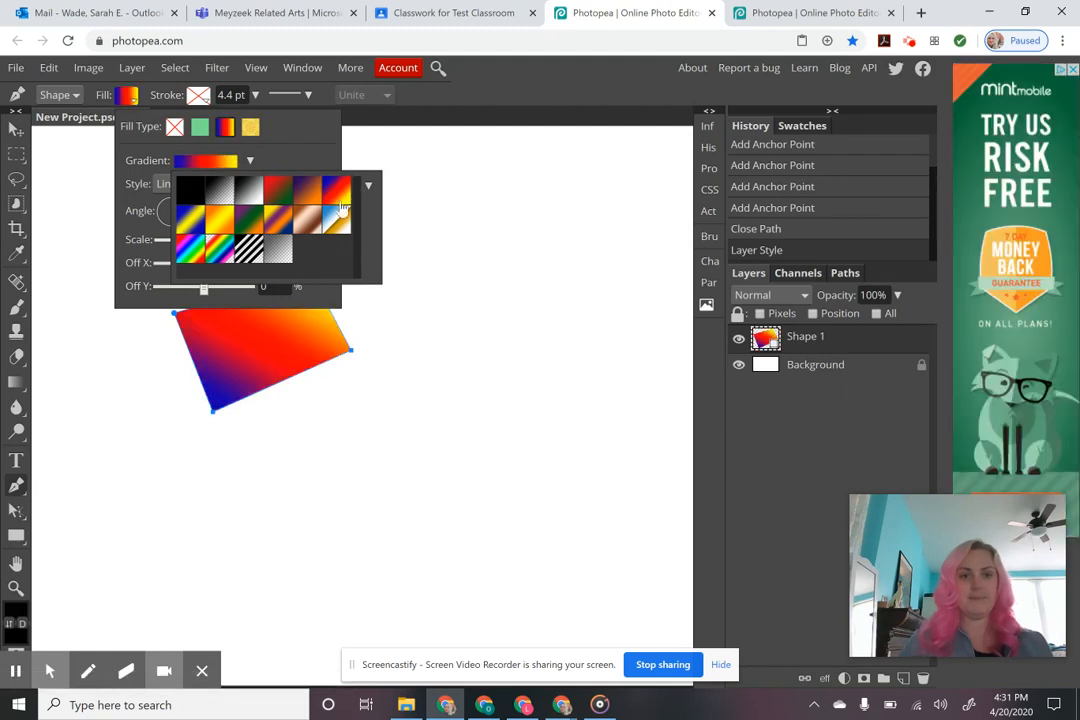
click(280, 226)
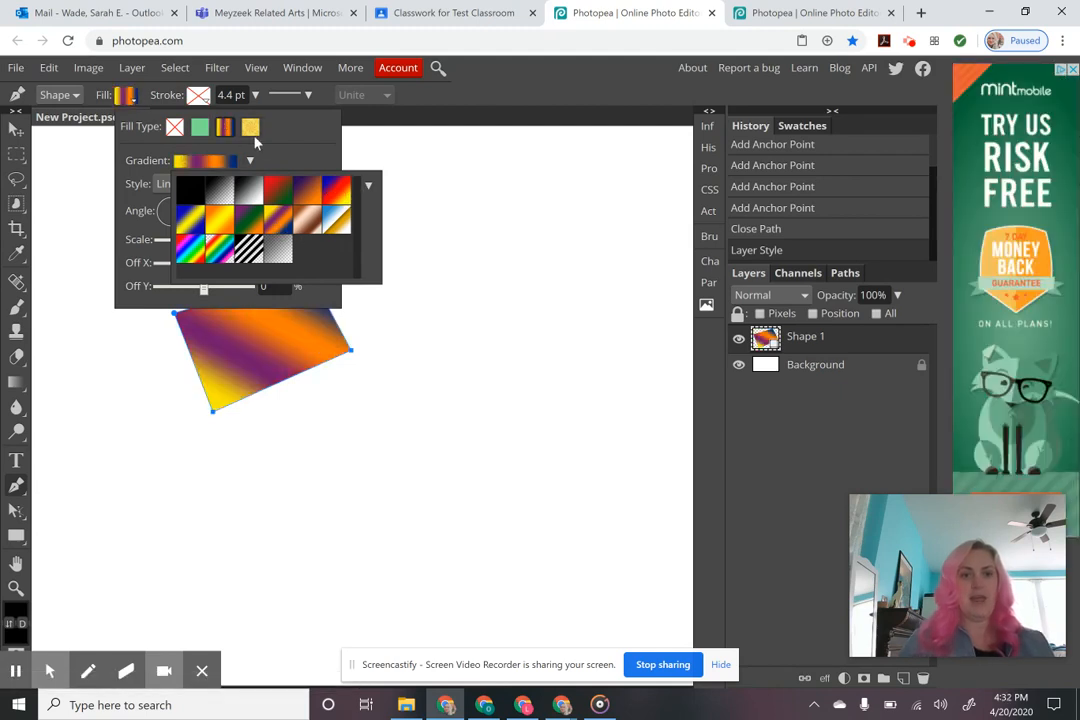
- Give the four-sided shape a pattern fill, trying several presets and settling on the yellow one with orange swirls
click(252, 128)
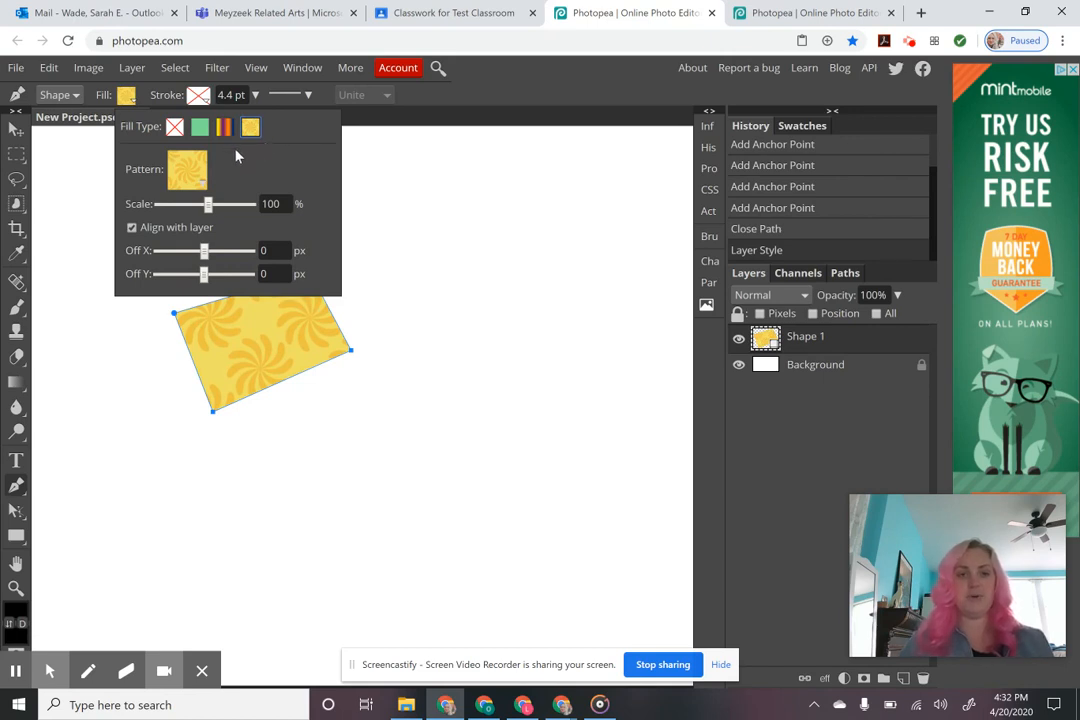
click(202, 189)
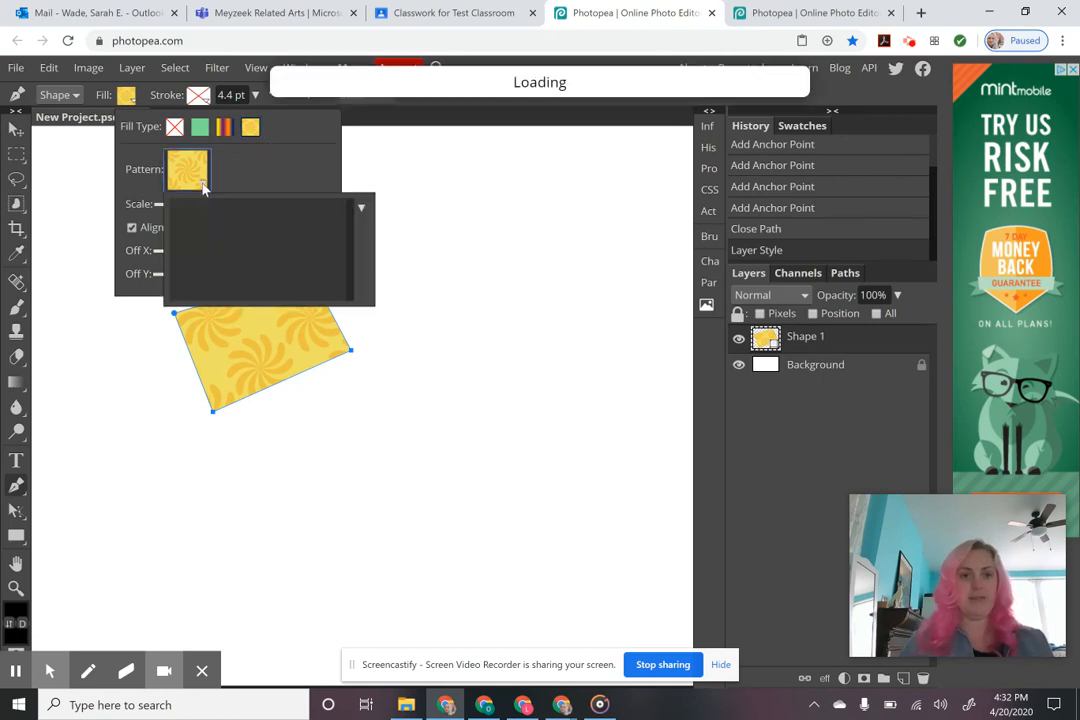
click(293, 238)
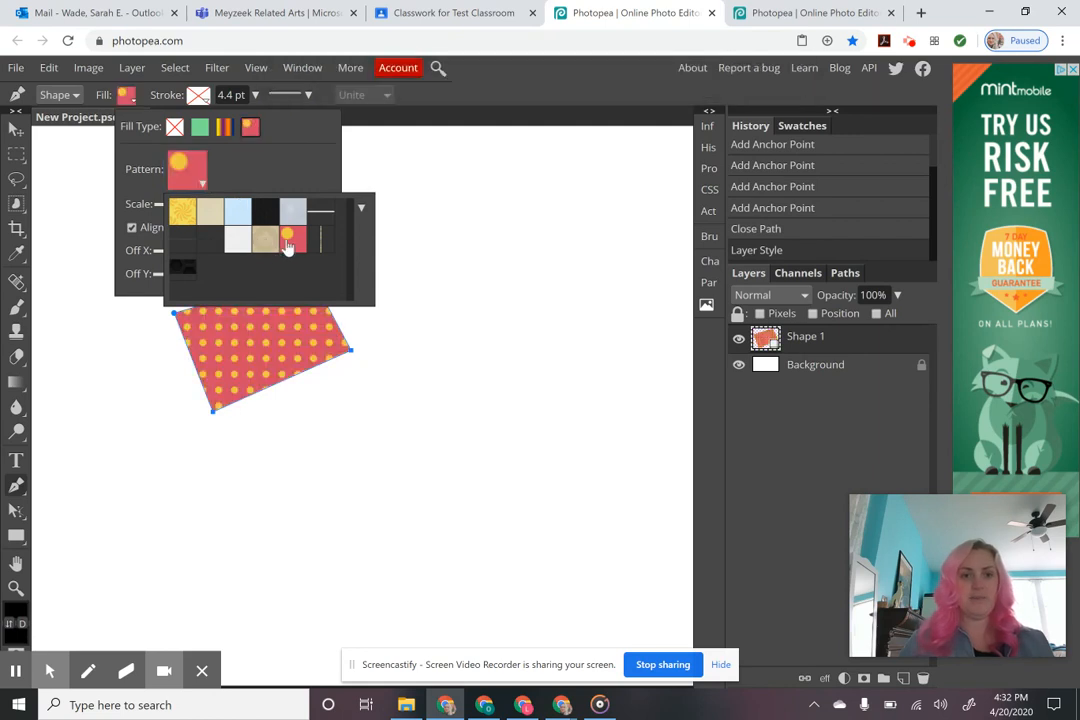
click(296, 214)
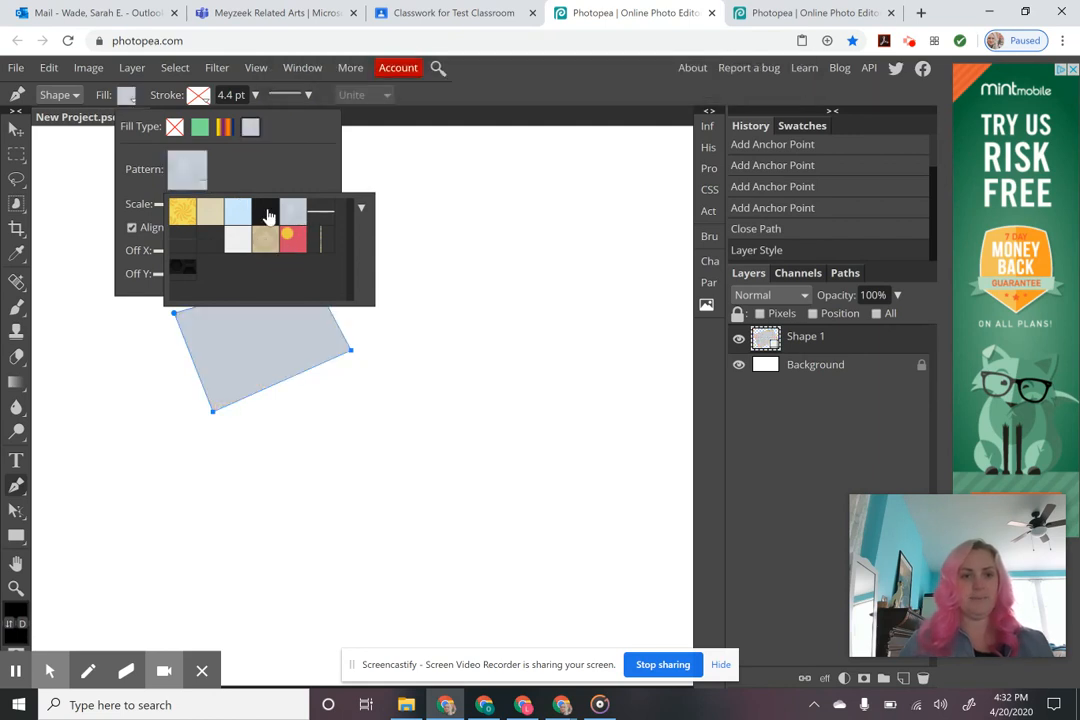
click(258, 218)
click(238, 214)
click(209, 213)
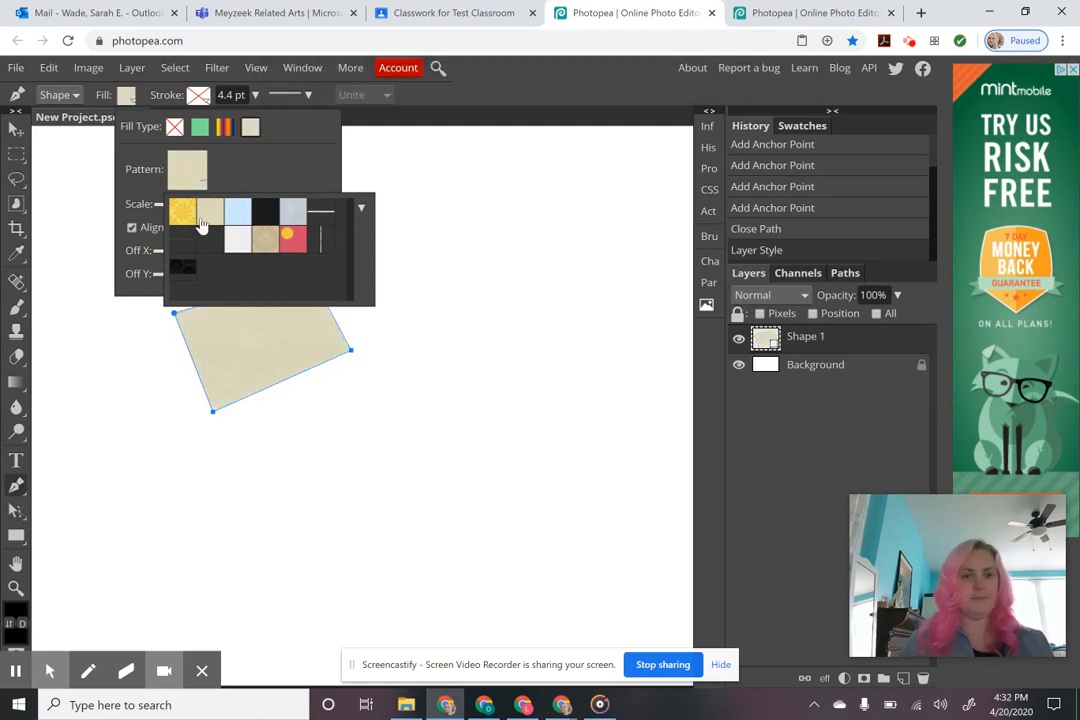
click(188, 216)
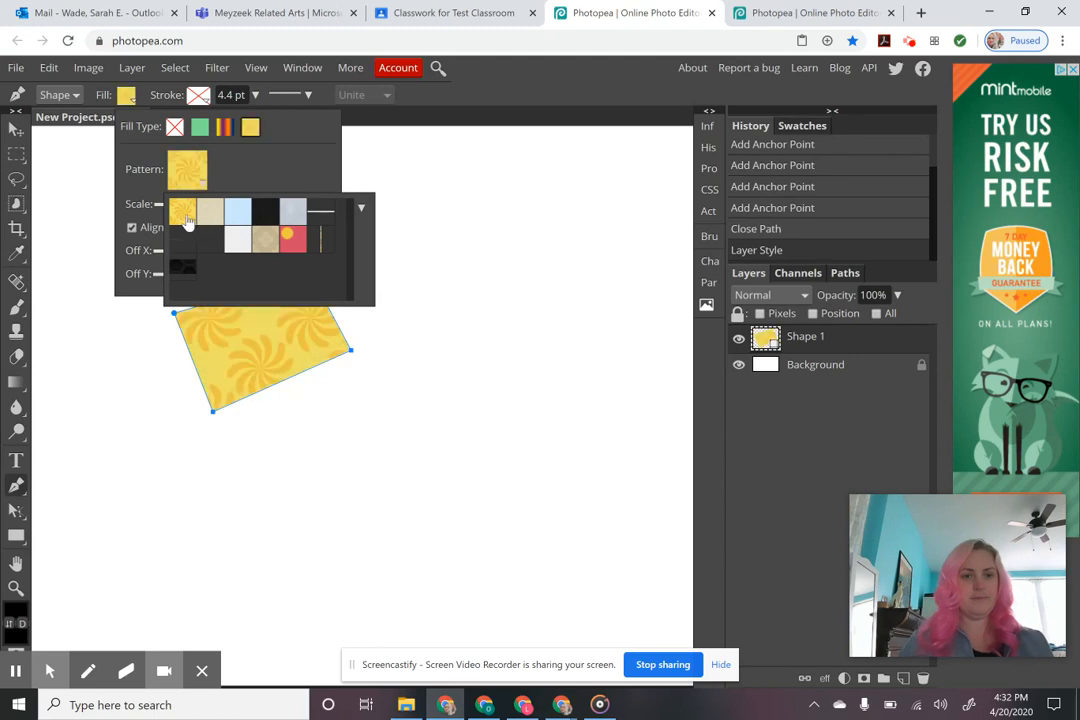
click(460, 75)
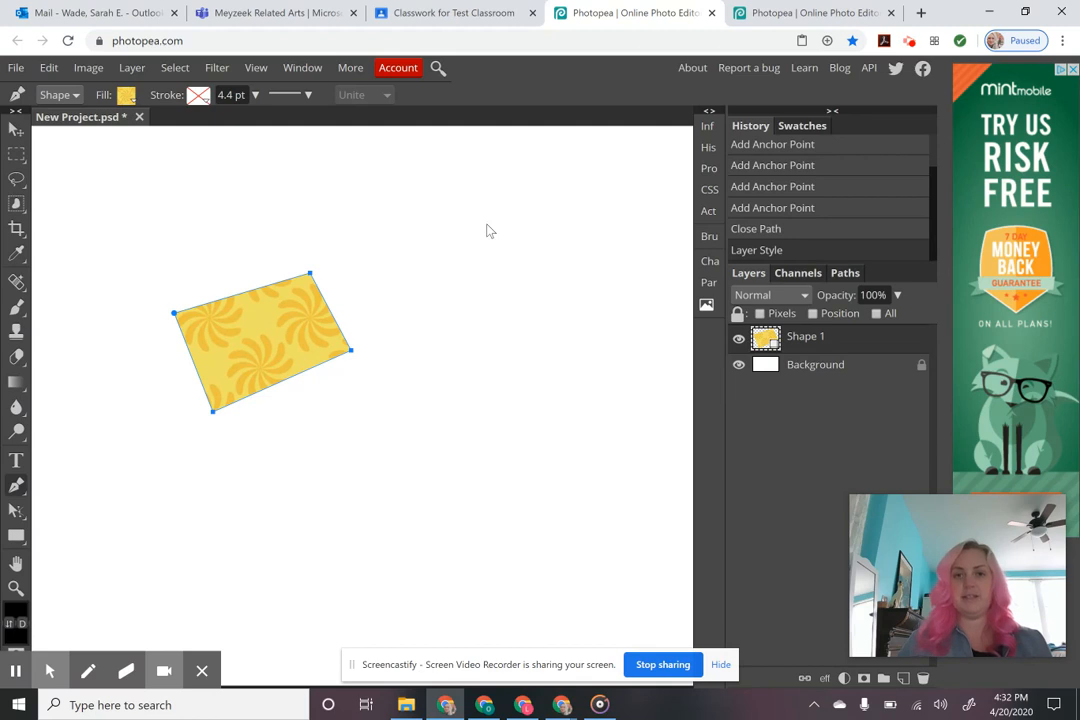
- Draw a closed heart with the Pen tool beside the four-sided shape, curving its upper lobes and bringing the sides to a lower point
click(414, 254)
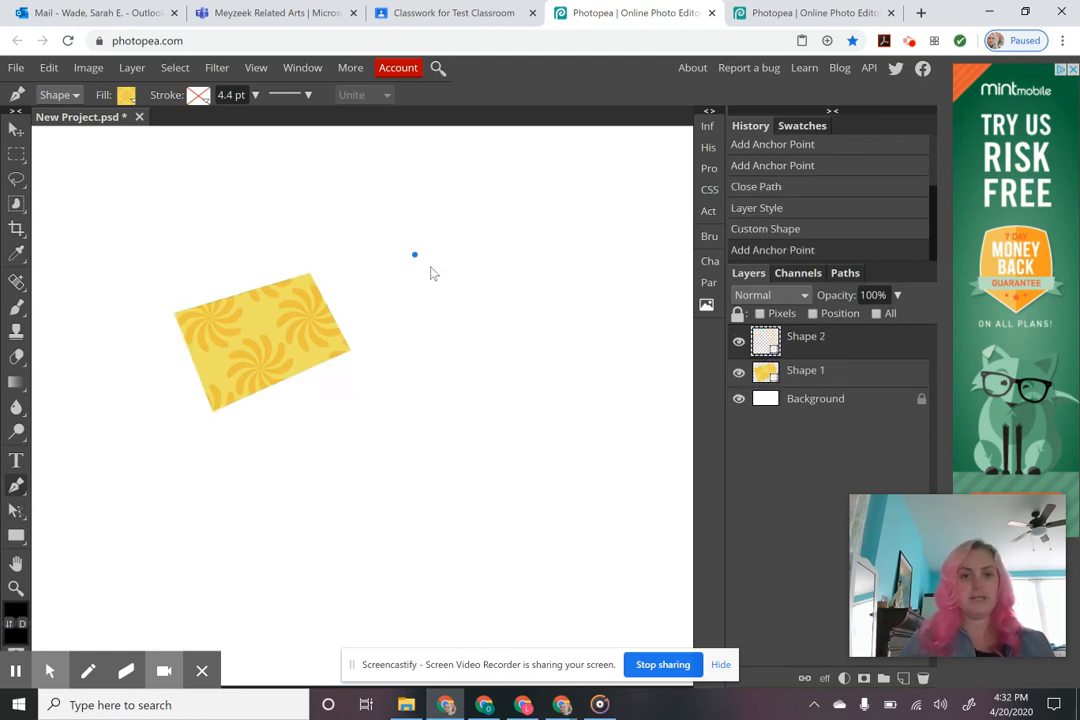
click(514, 269)
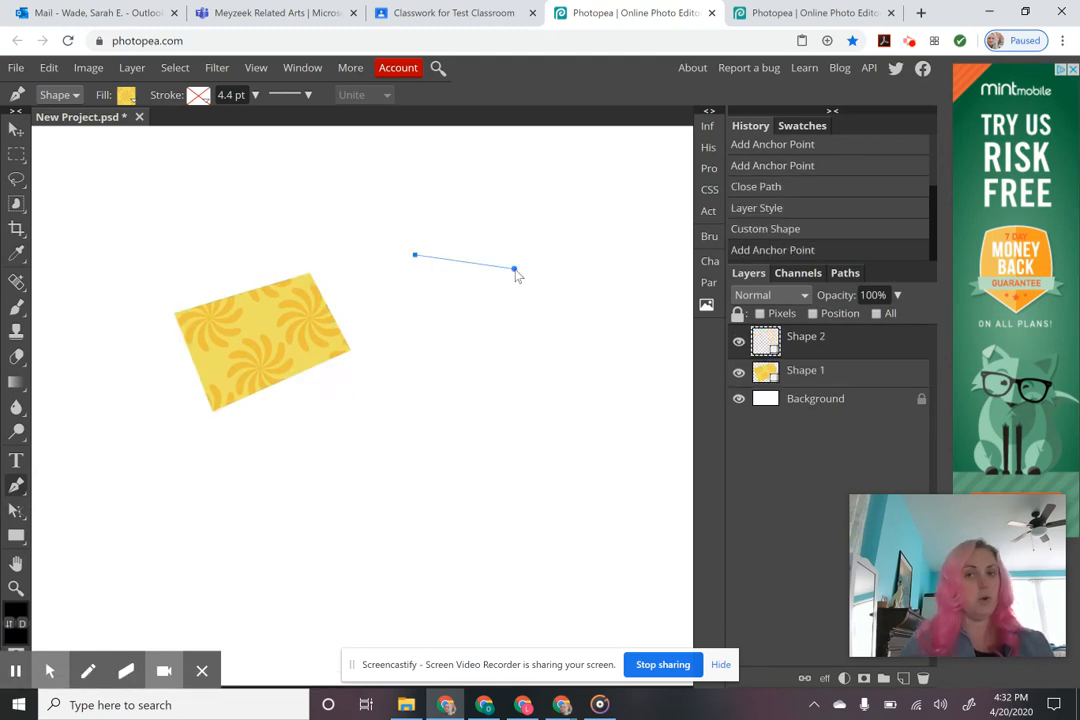
drag(515, 271, 551, 352)
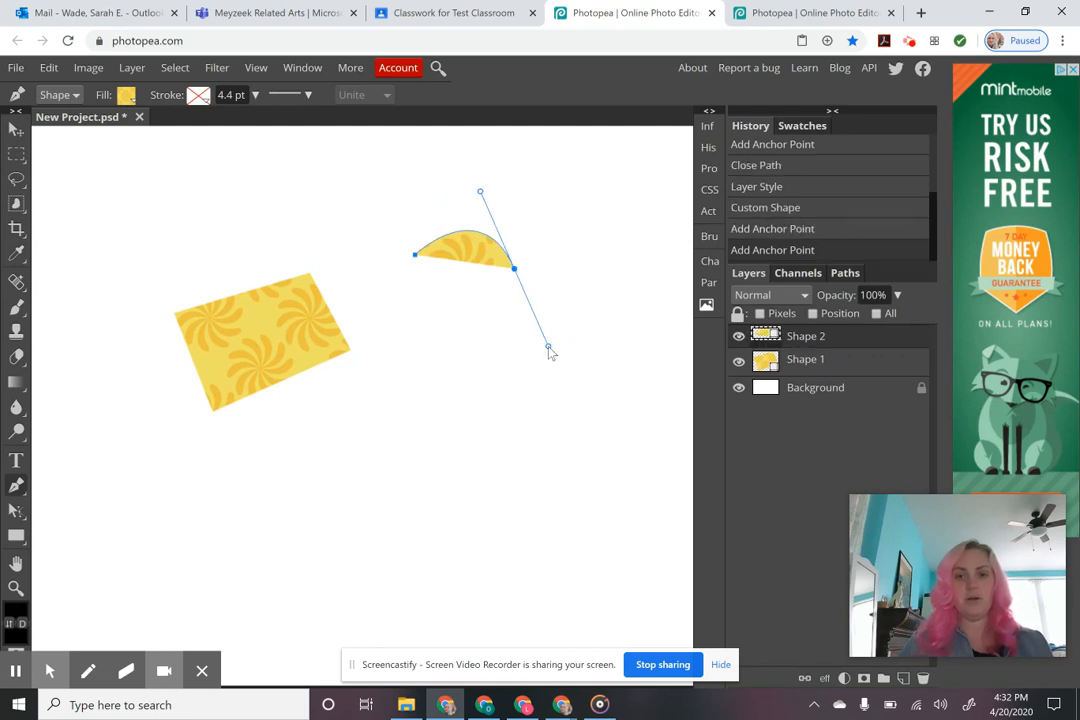
click(448, 393)
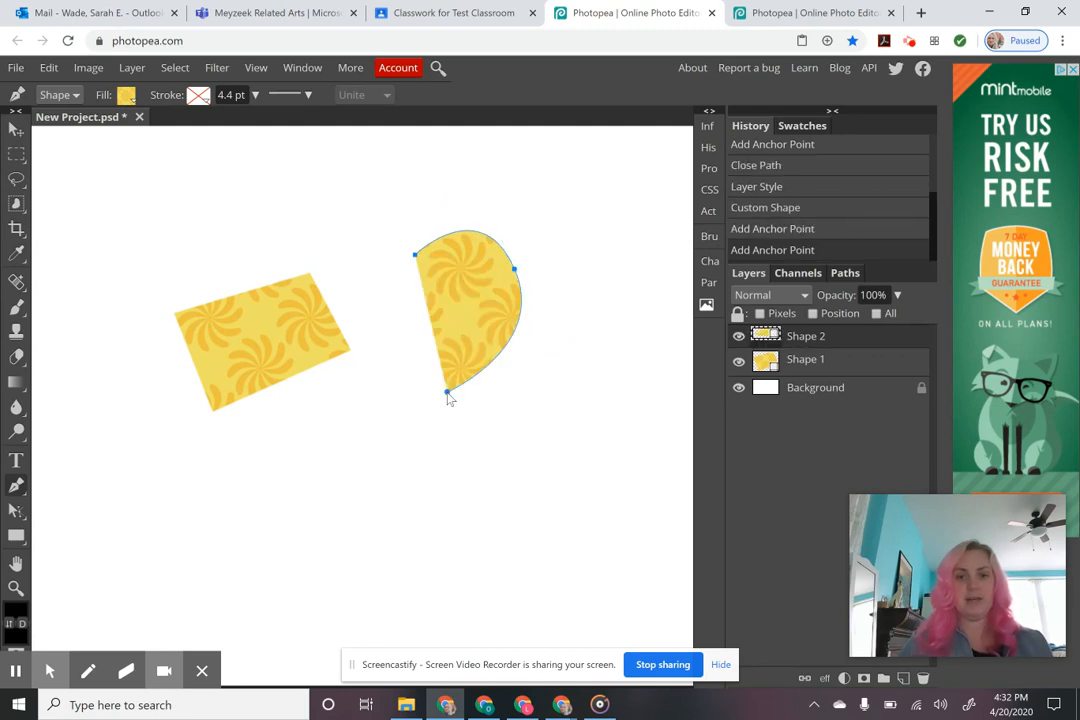
click(354, 306)
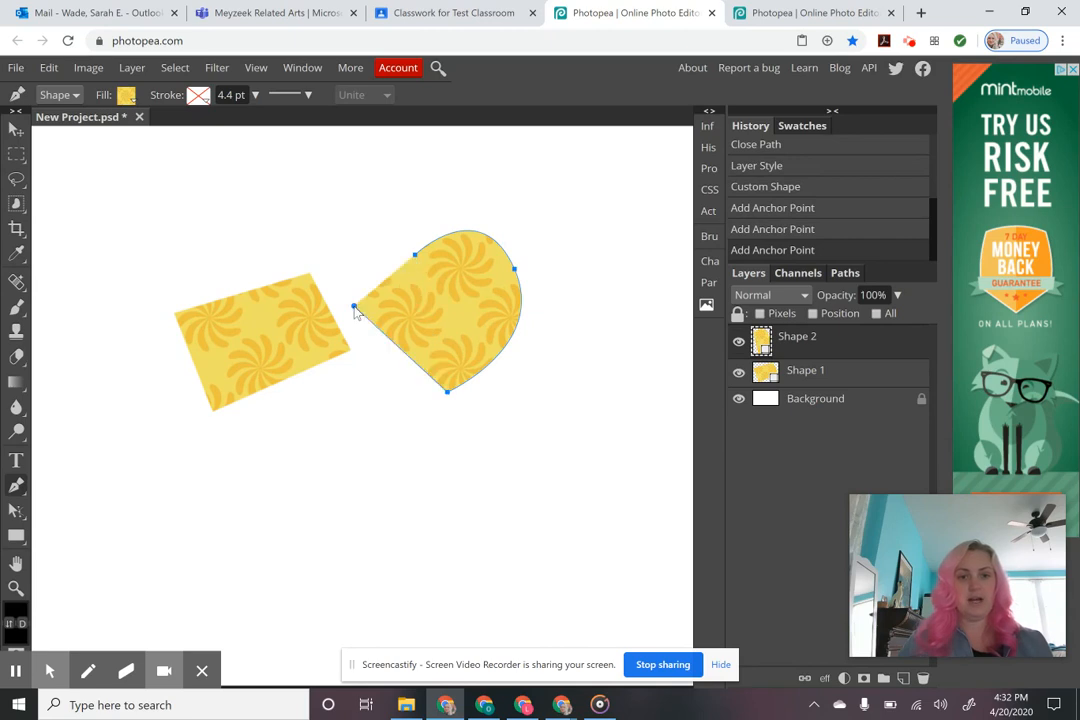
drag(354, 306, 330, 236)
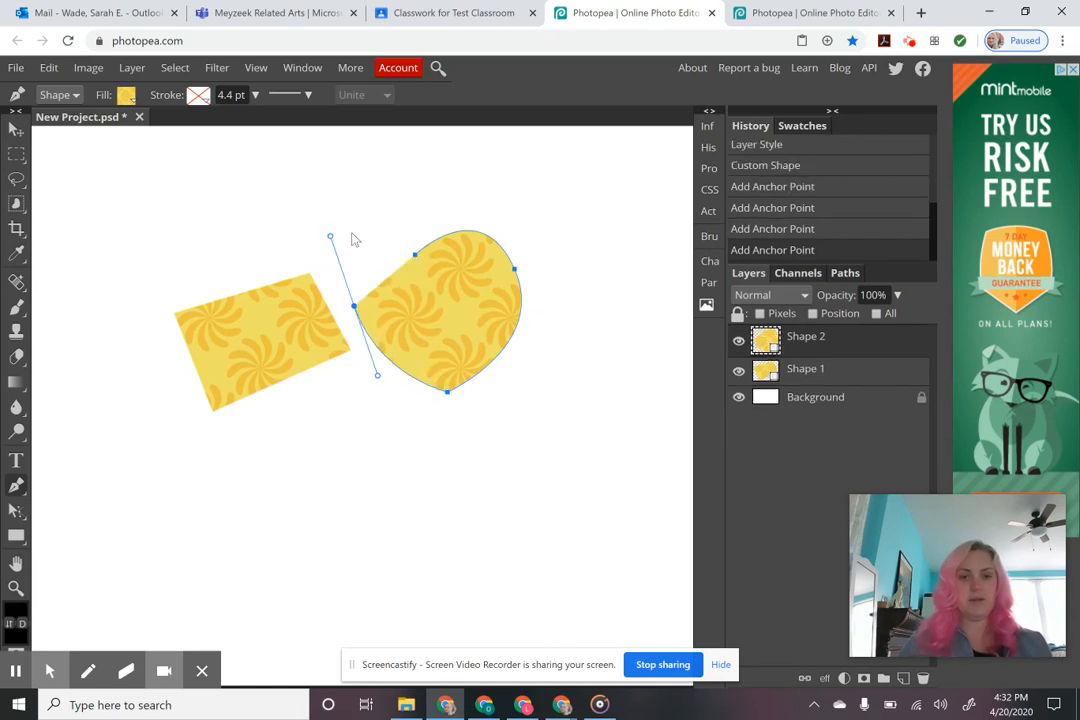
drag(415, 256, 431, 274)
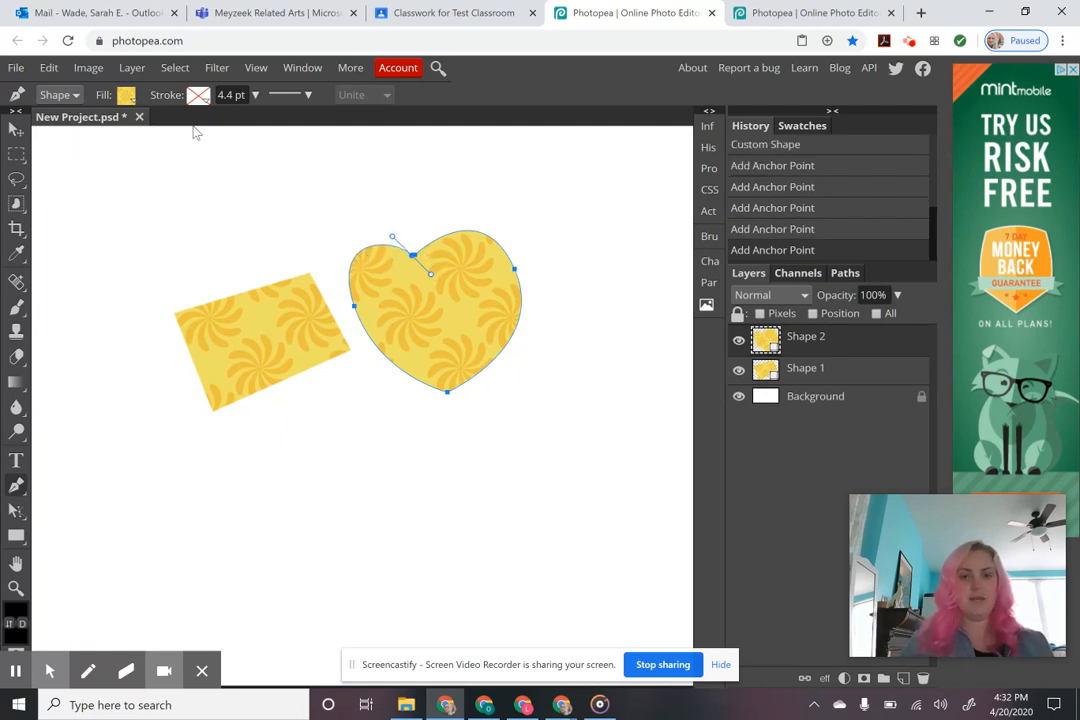
- Cycle the heart's fill through solid green, the yellow-purple-orange-blue gradient and the yellow swirl pattern, ending with no fill
click(126, 95)
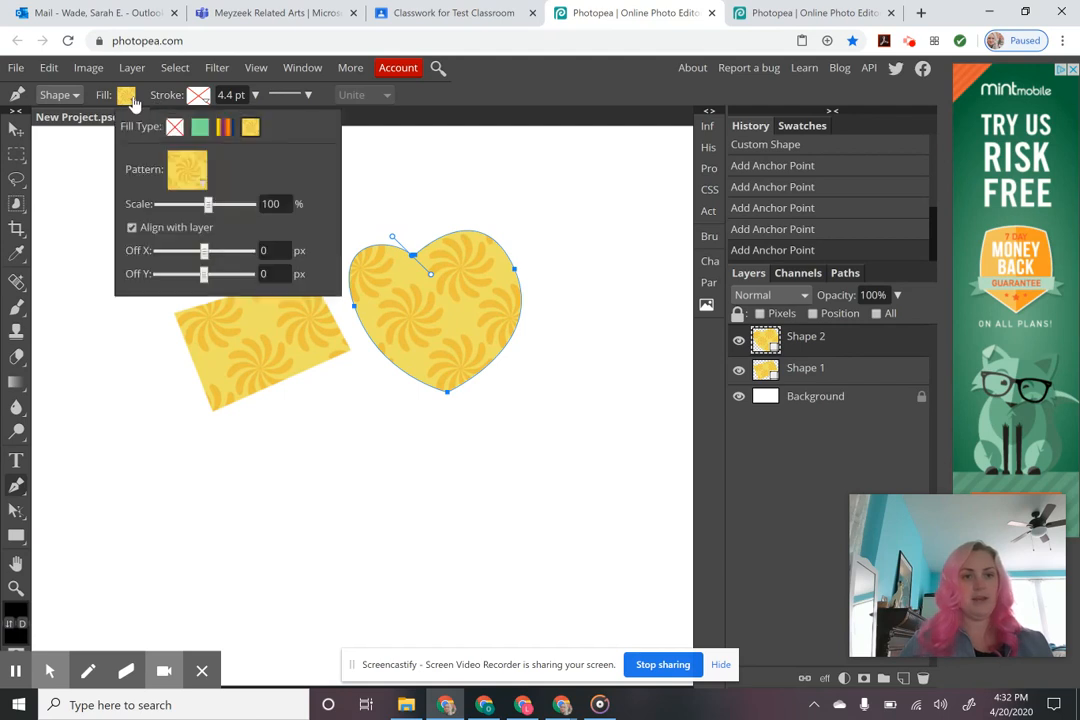
click(199, 126)
click(226, 128)
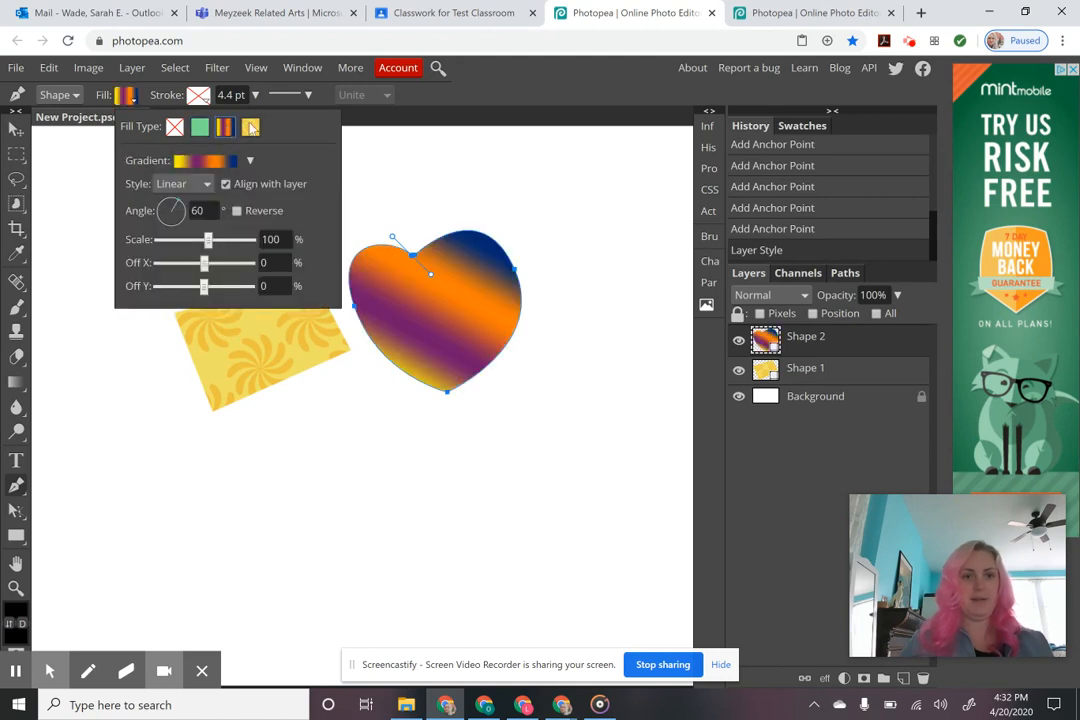
click(251, 129)
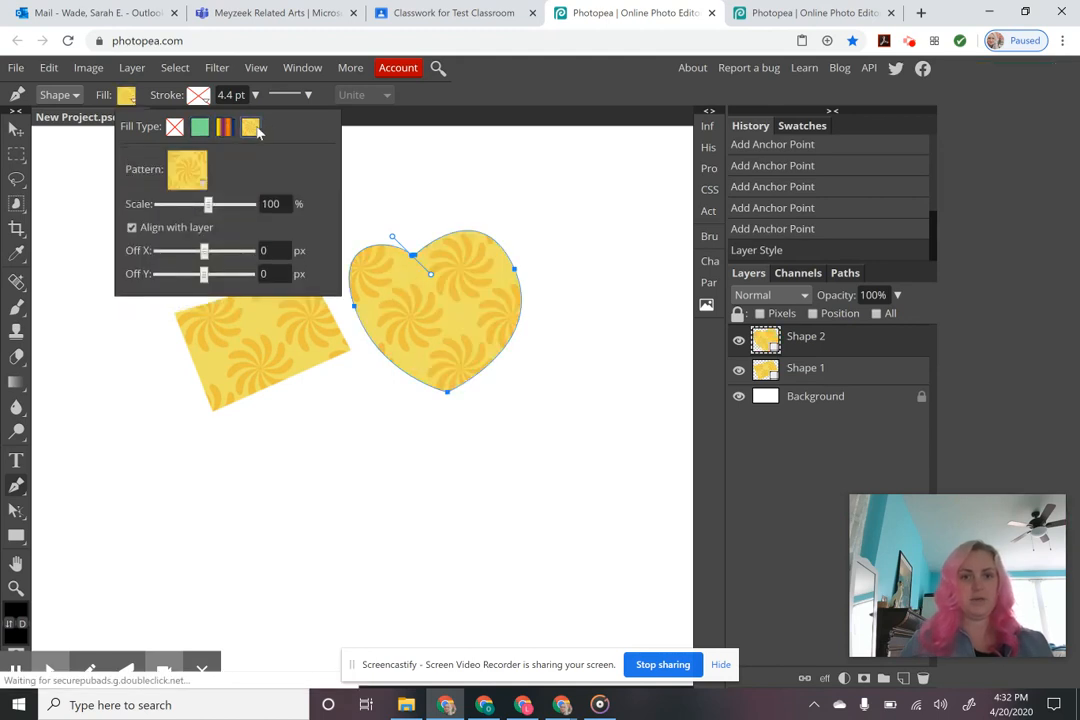
click(174, 127)
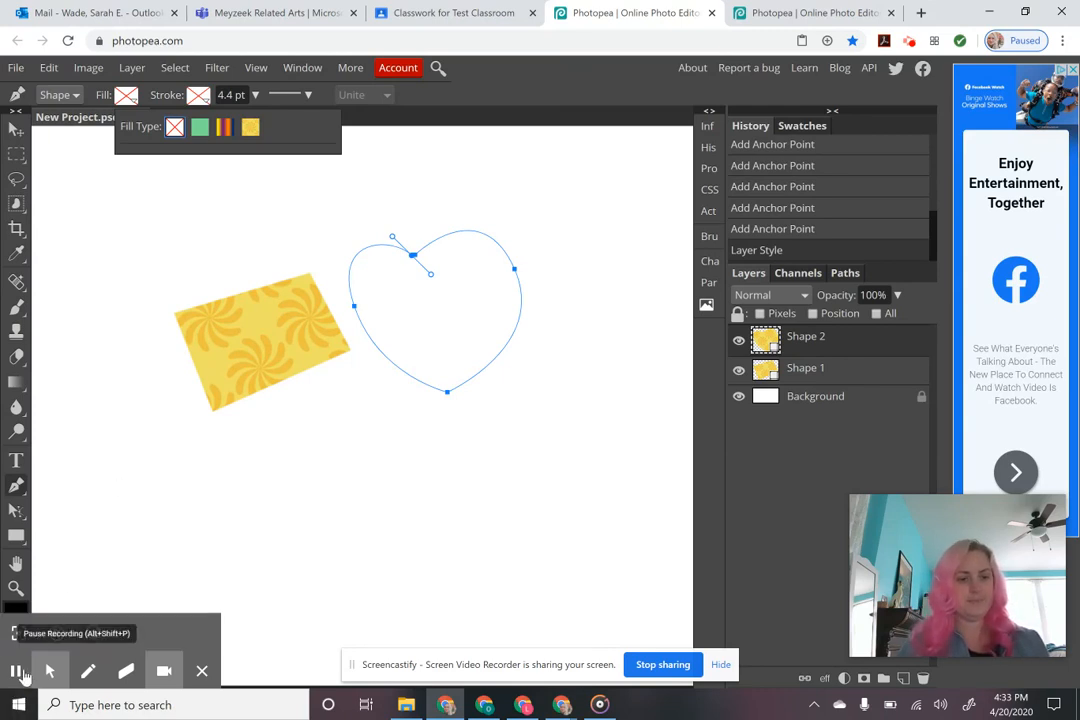
- Switch to the Google Classroom classwork page and preview the finished pink Batman example in the Pen Tool Practice assignment
click(492, 19)
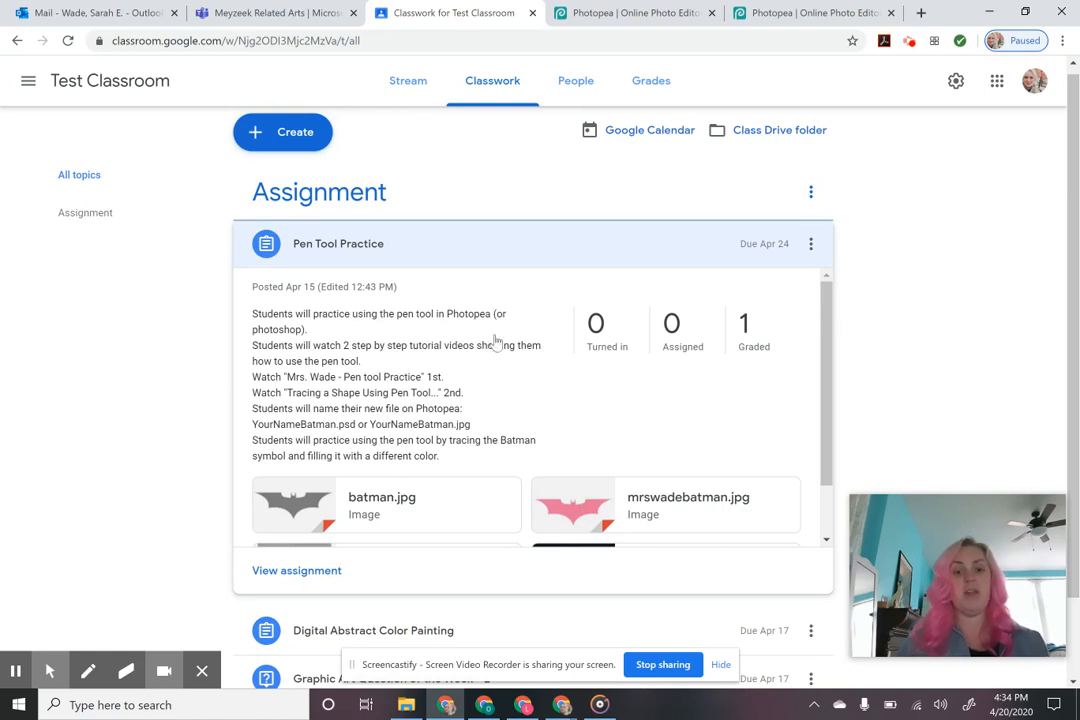
click(575, 506)
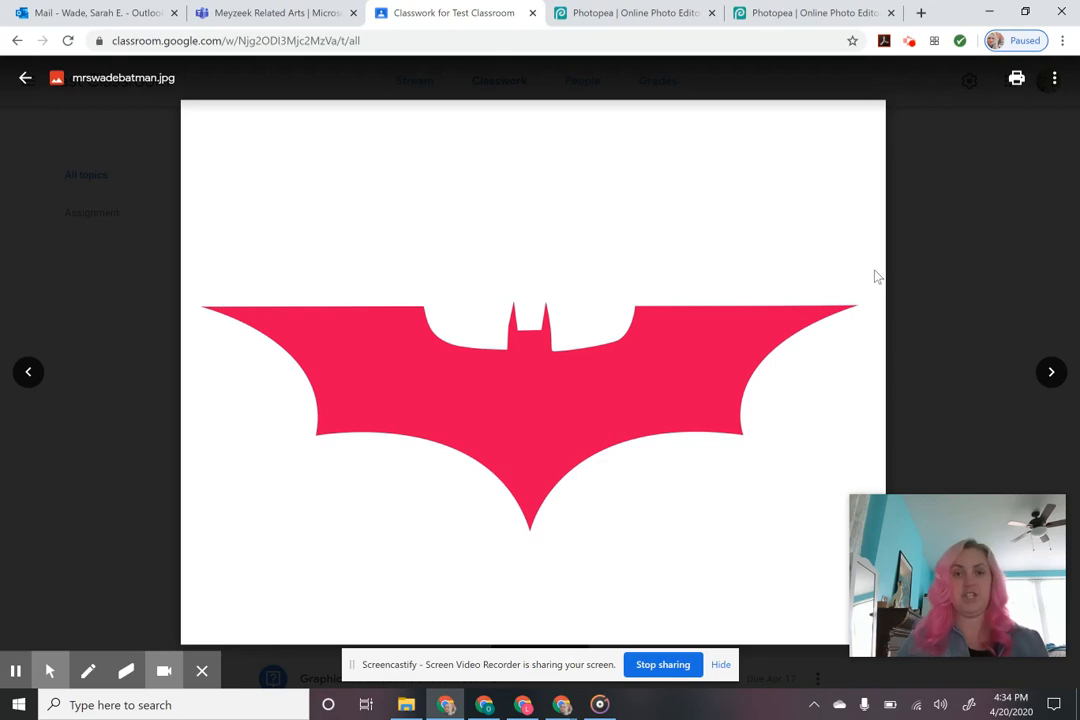
click(938, 196)
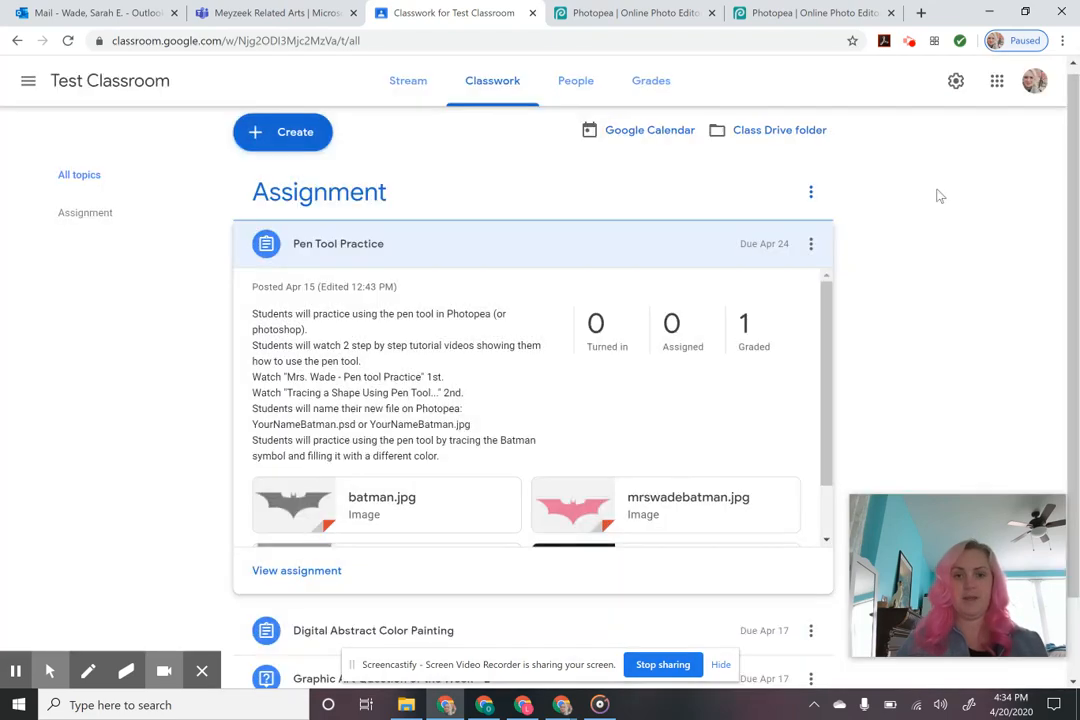
- Open batman.jpg from the Pen Tool Practice assignment, copy the image and close its preview
click(323, 517)
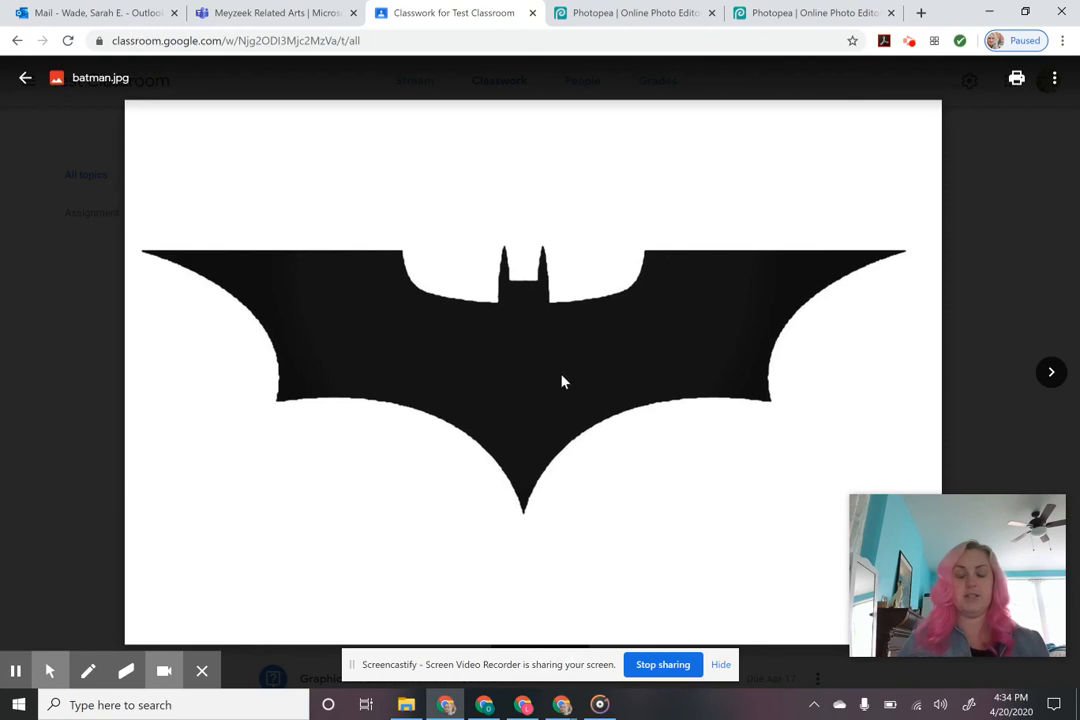
right_click(508, 338)
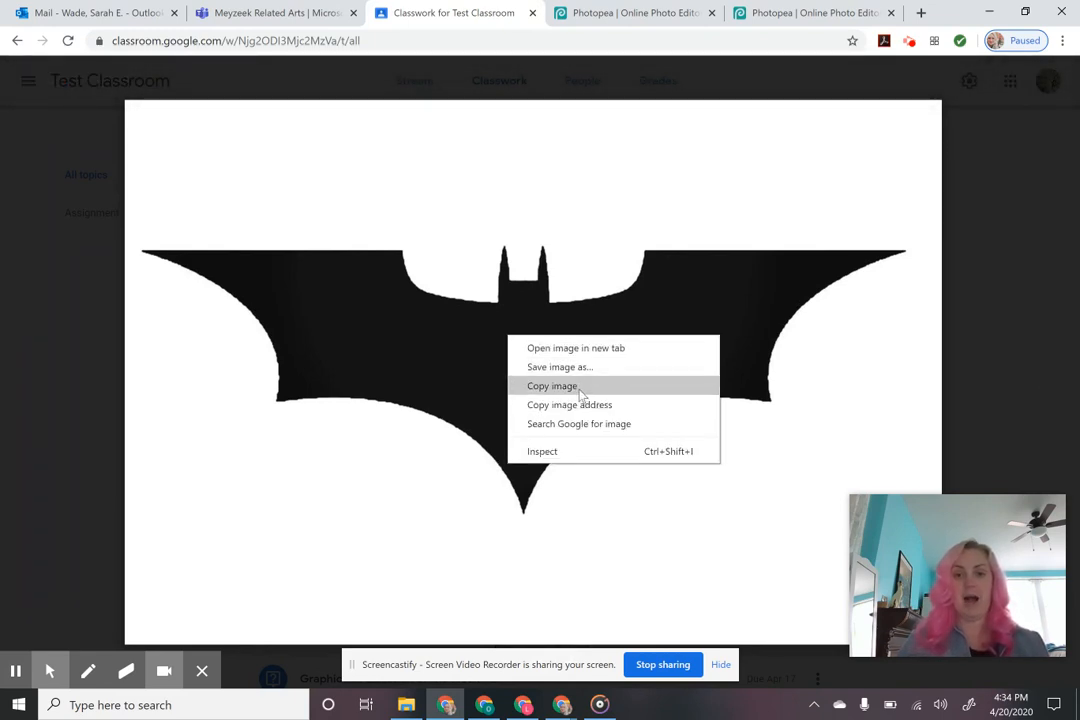
click(552, 386)
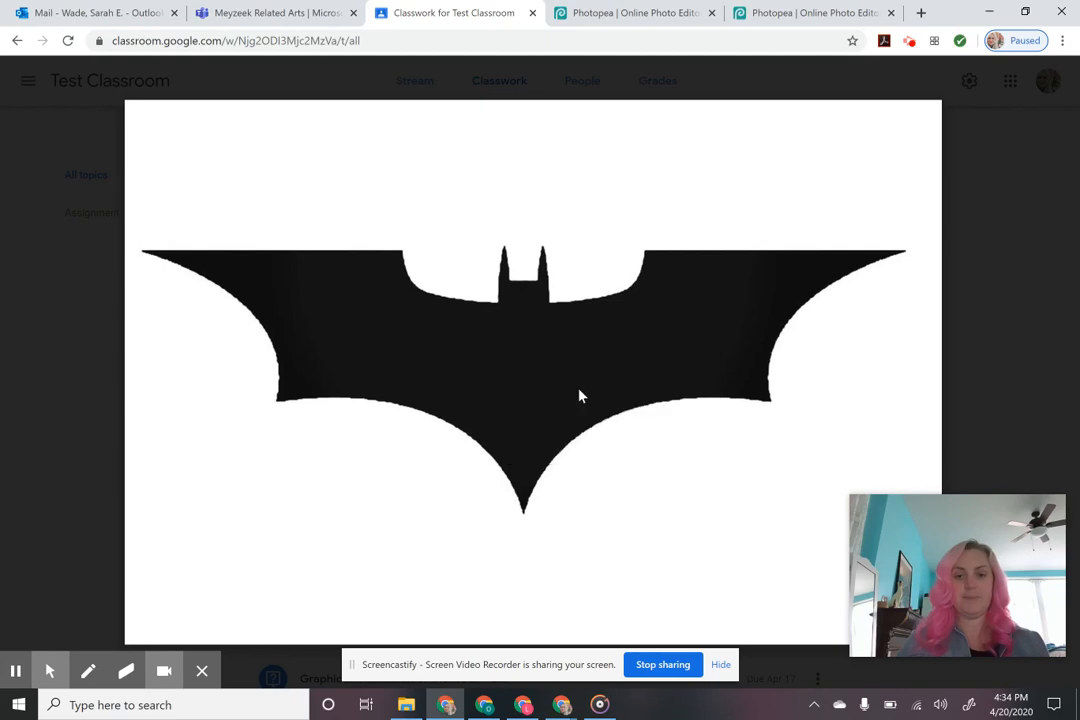
click(996, 256)
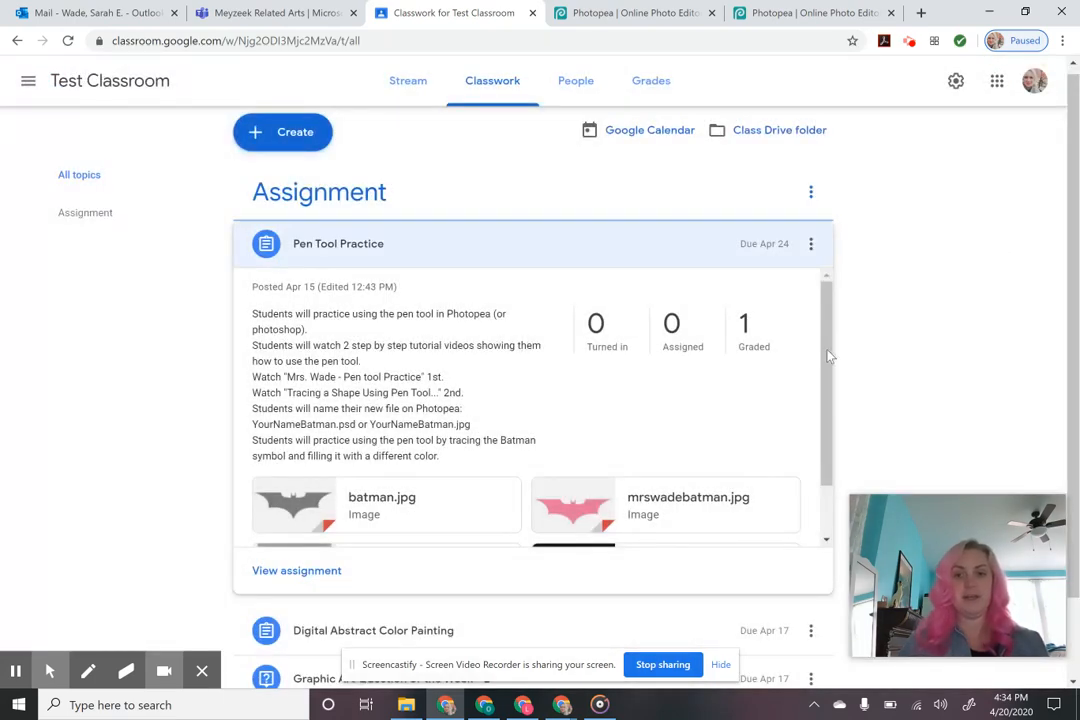
- Open Photopea from the assignment's link and create a white 1560 × 1040 px project named with the teacher's name followed by Batman
drag(827, 345, 829, 398)
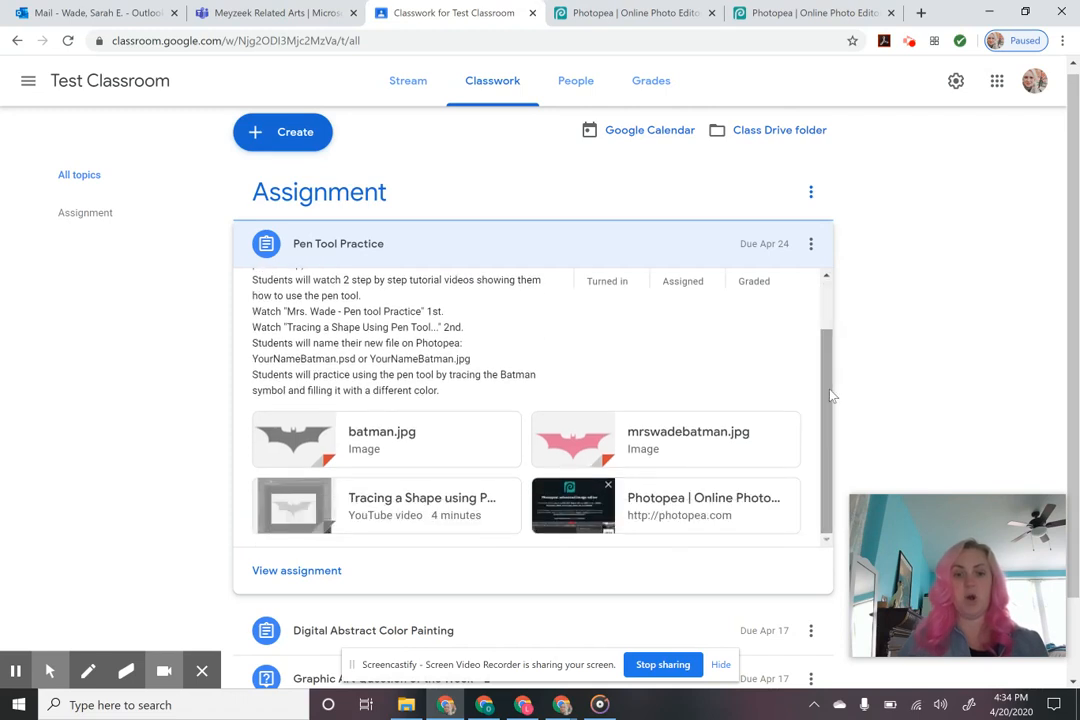
click(565, 520)
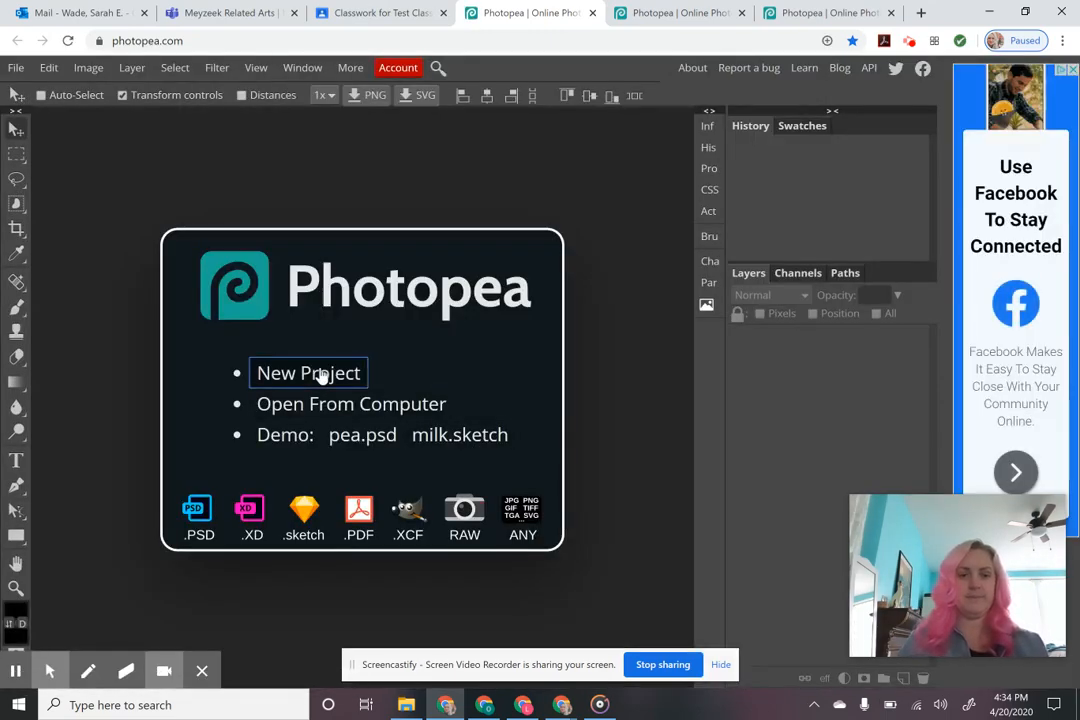
click(322, 375)
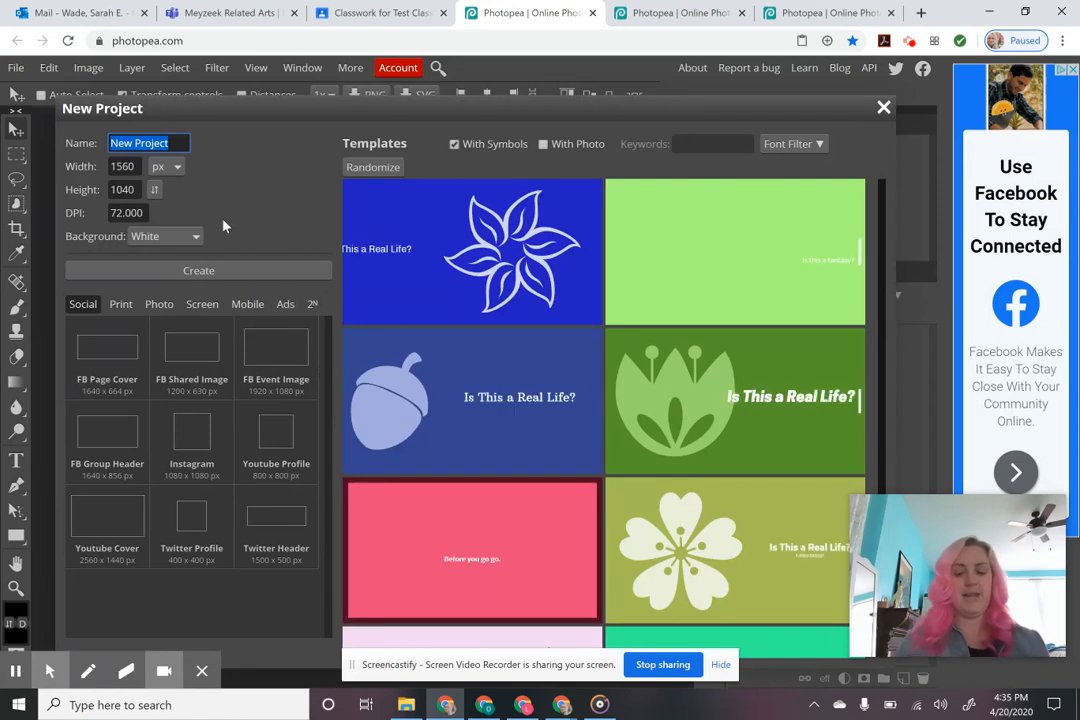
text(Mrs)
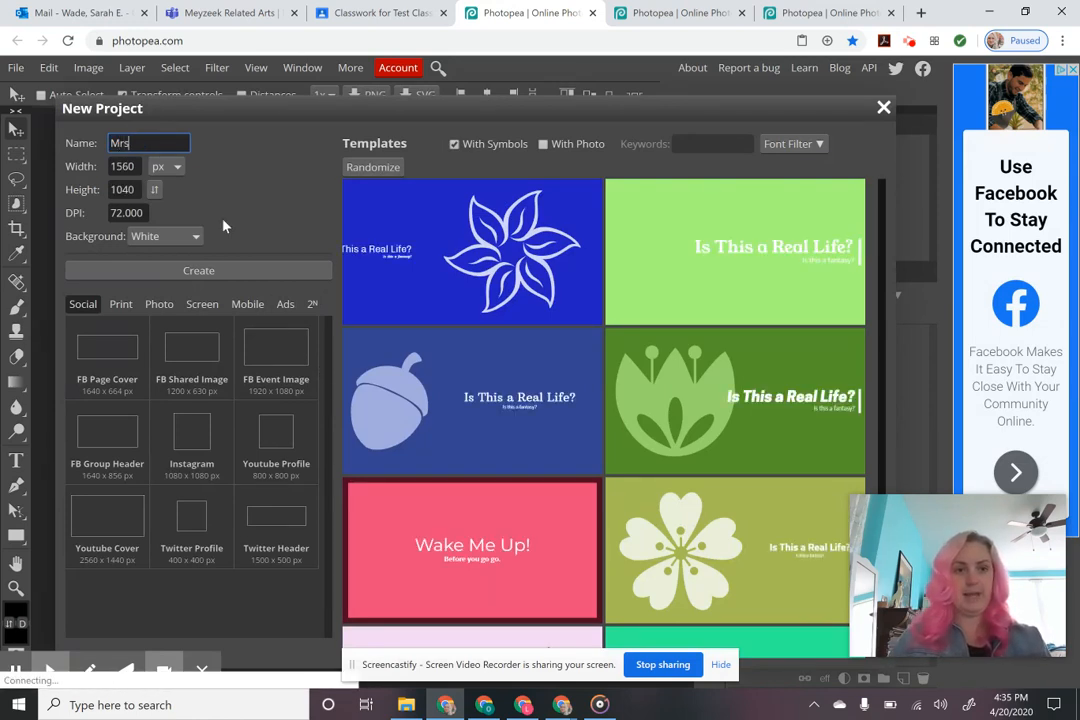
text(WadeBatman)
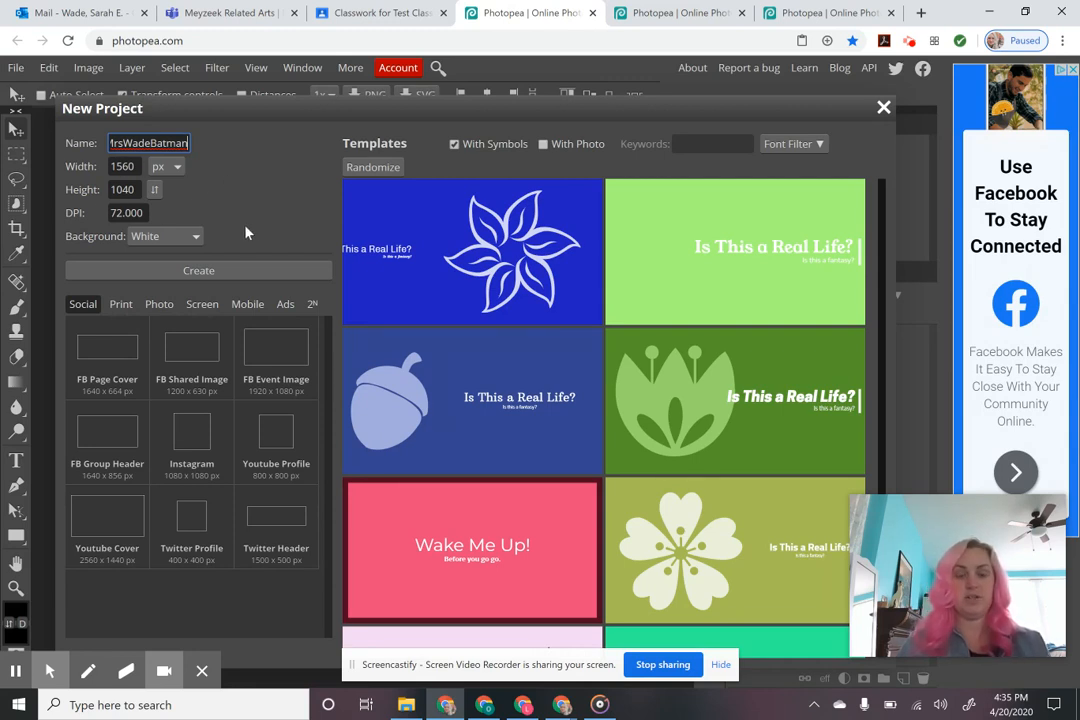
click(228, 272)
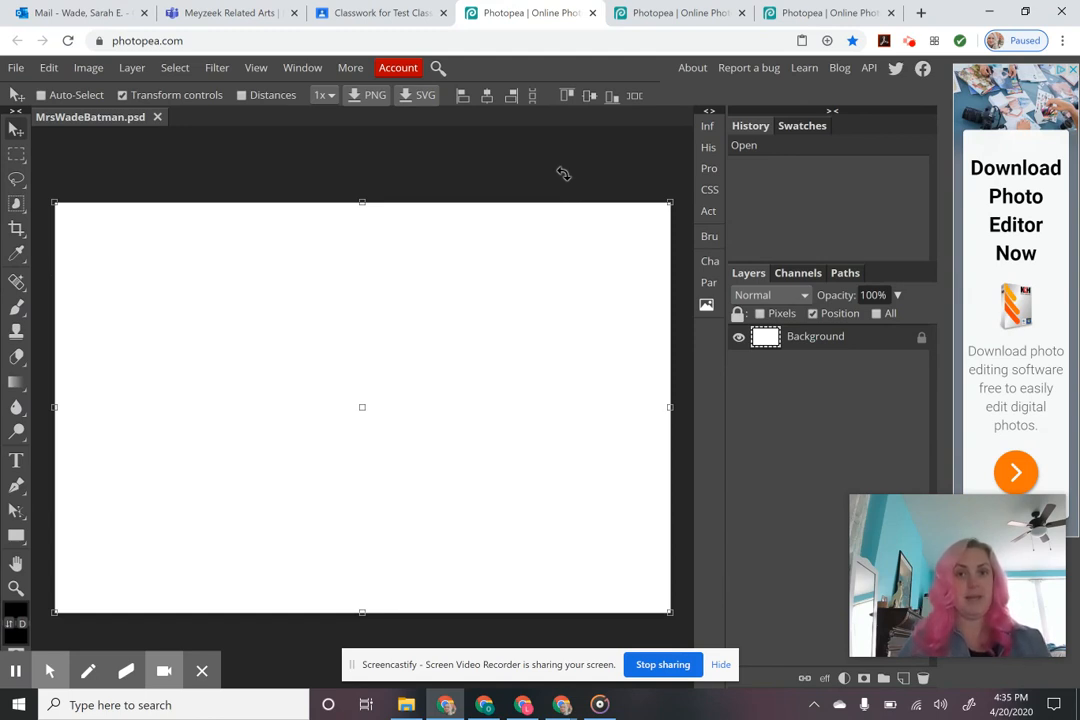
- Paste the copied Batman symbol into the new project and toggle its layer's visibility off and on twice
click(48, 69)
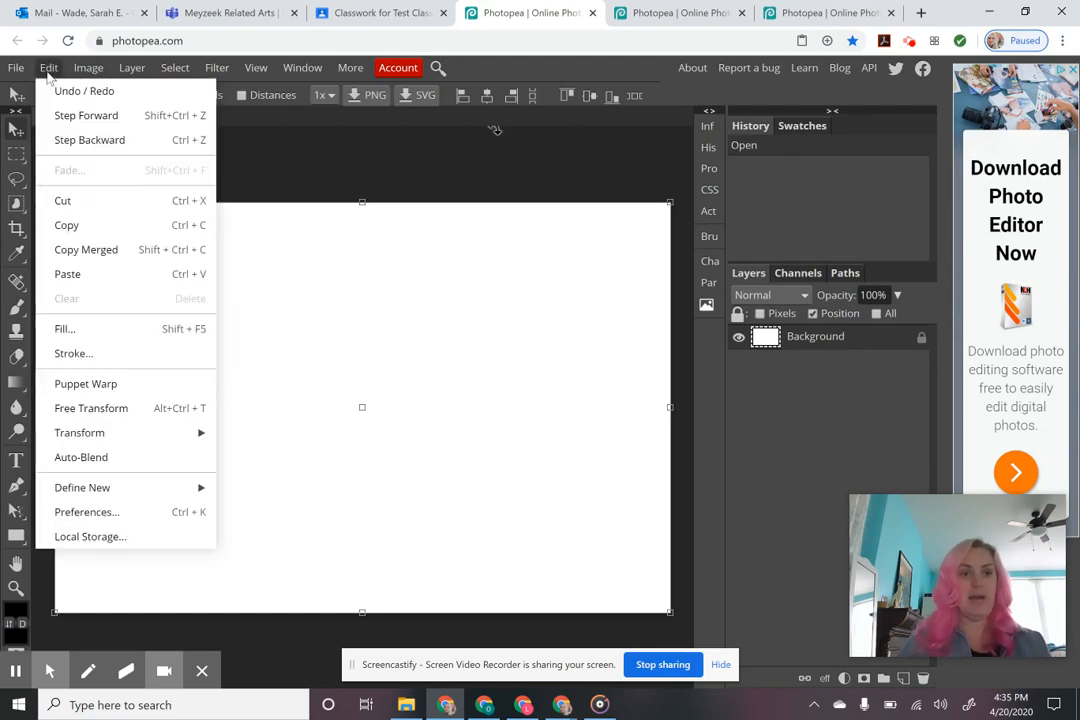
click(68, 274)
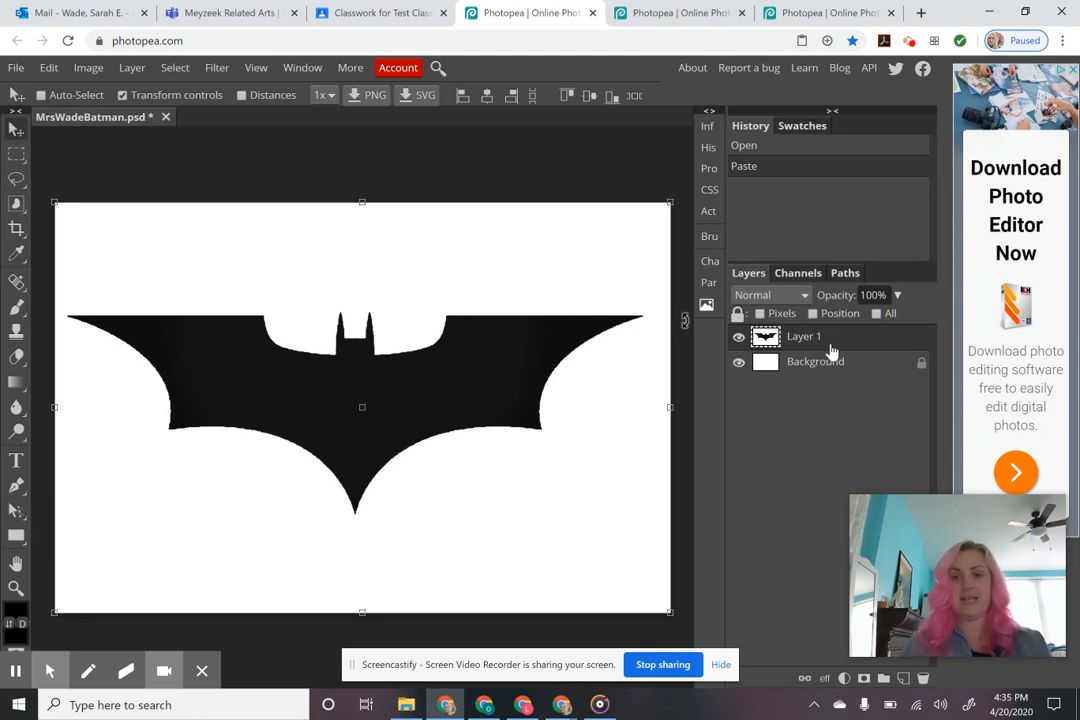
click(737, 340)
click(737, 340)
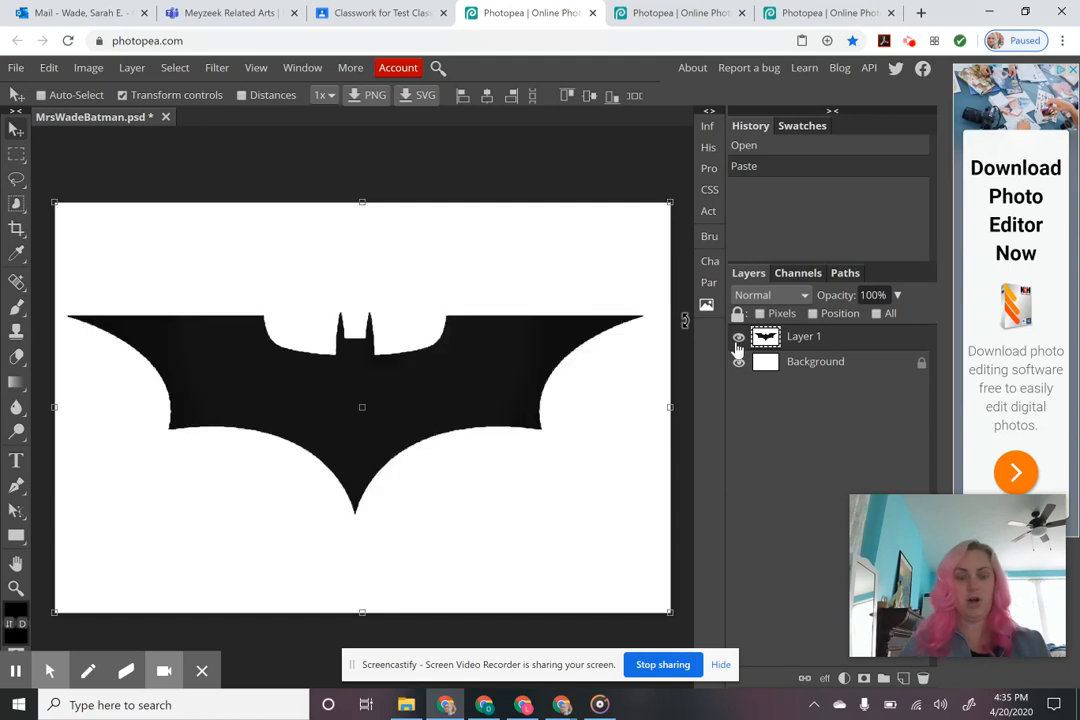
click(737, 340)
click(737, 340)
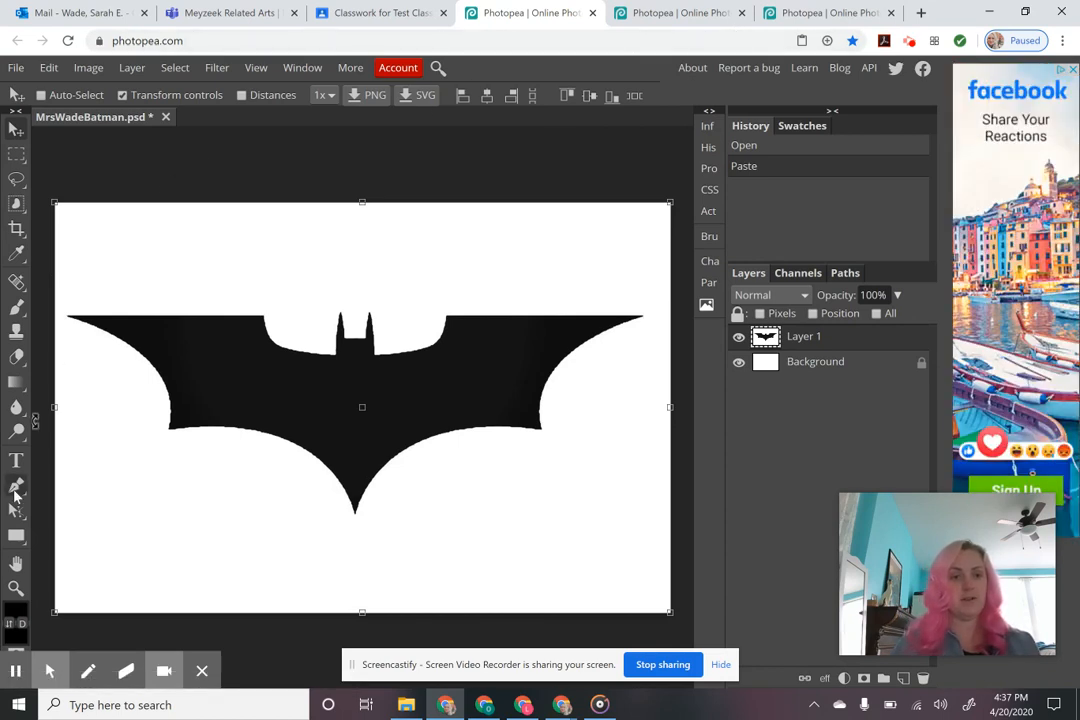
- Set up the Pen tool for tracing with no fill, a solid red stroke and a 10 pt stroke width
click(15, 487)
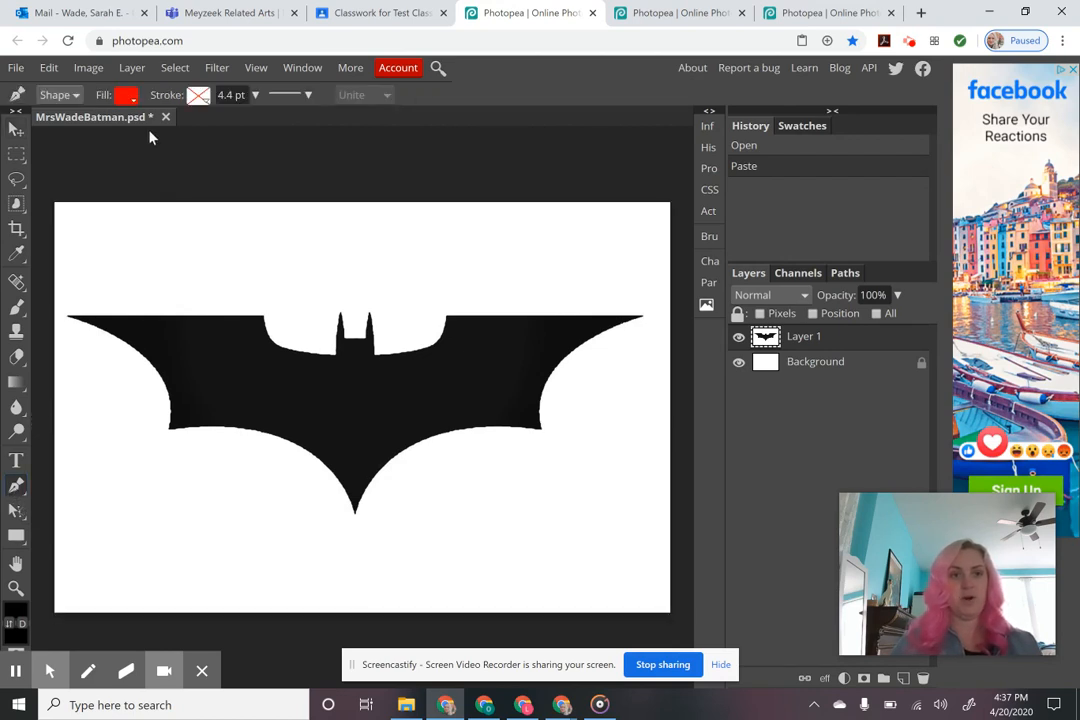
click(129, 100)
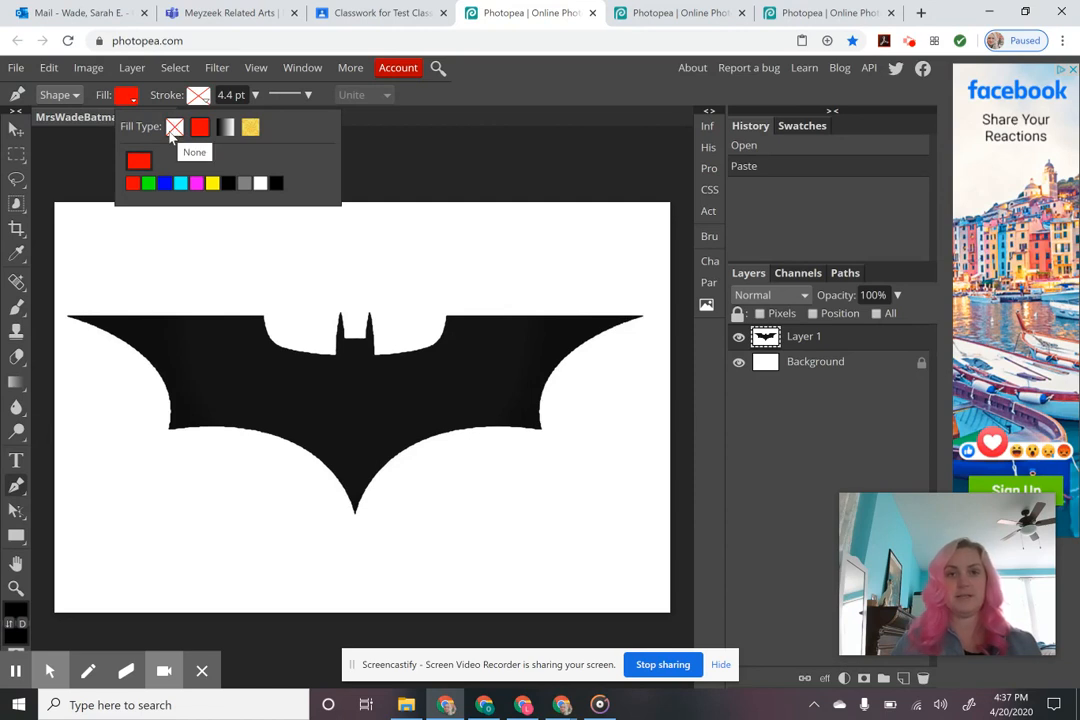
click(172, 133)
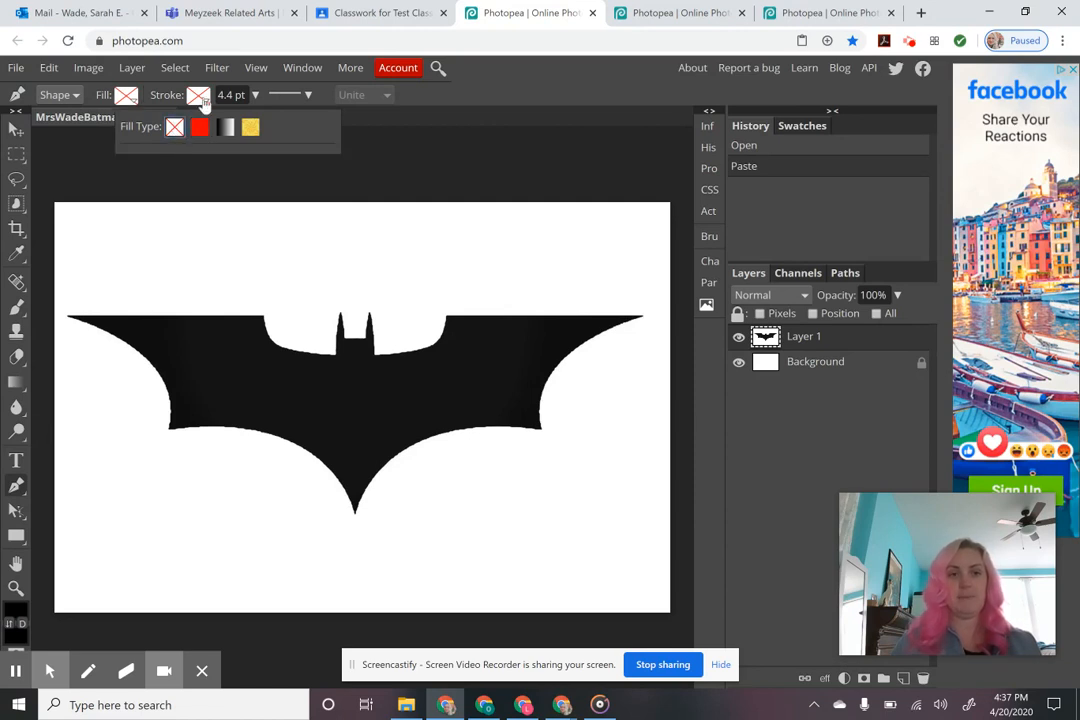
click(204, 101)
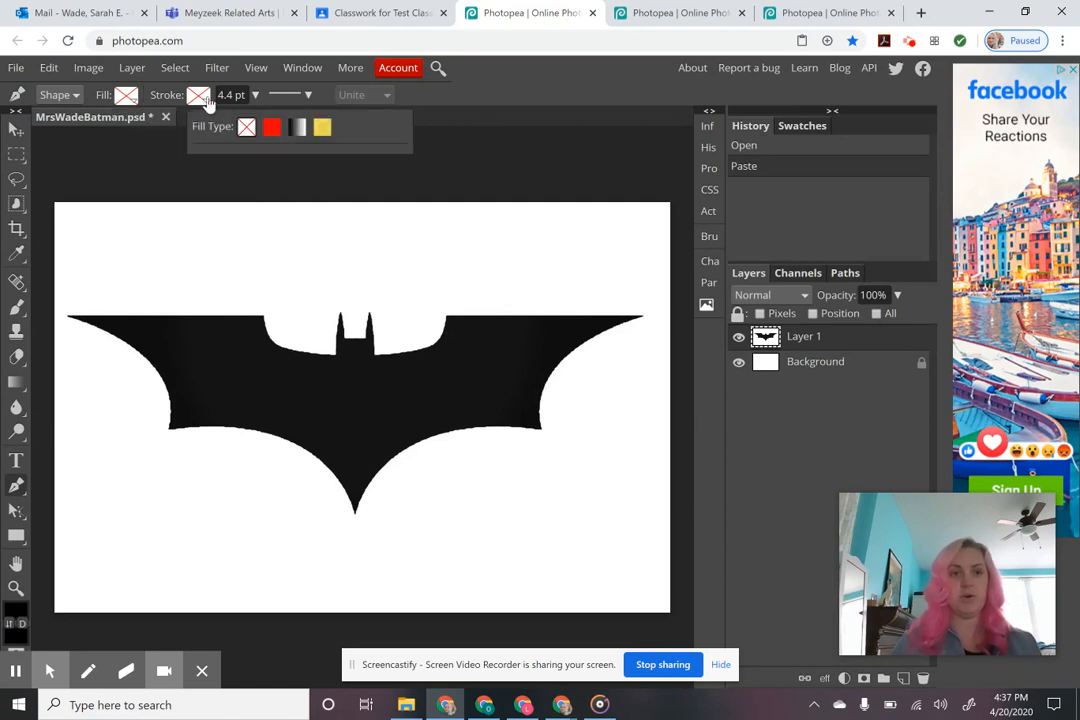
click(272, 130)
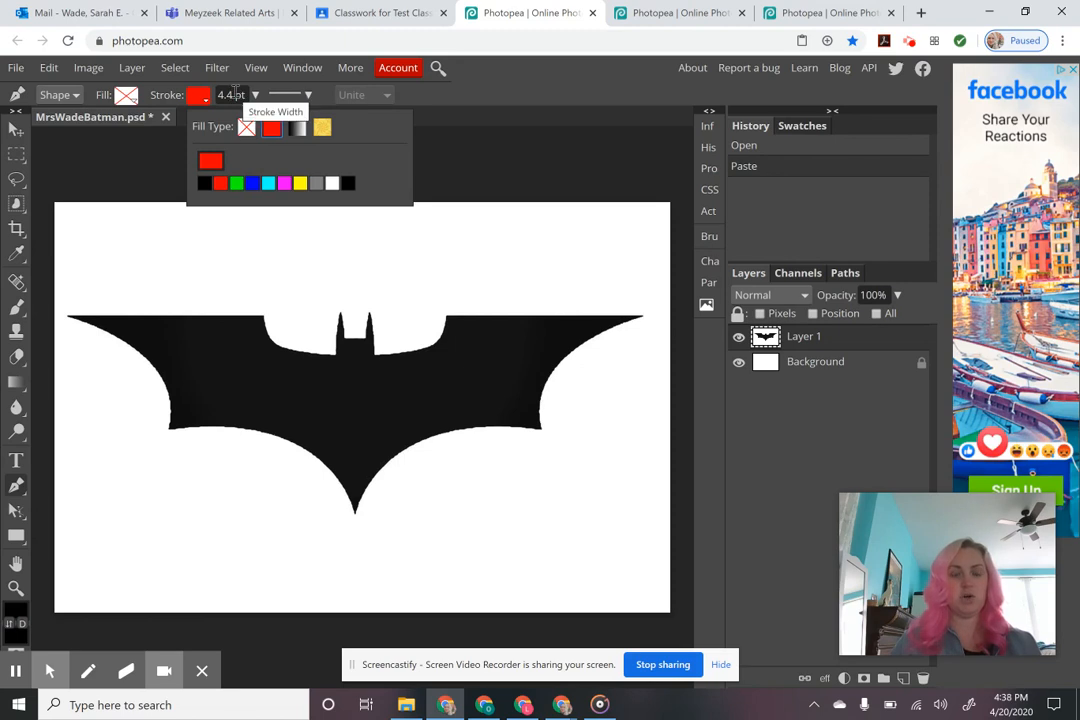
click(230, 94)
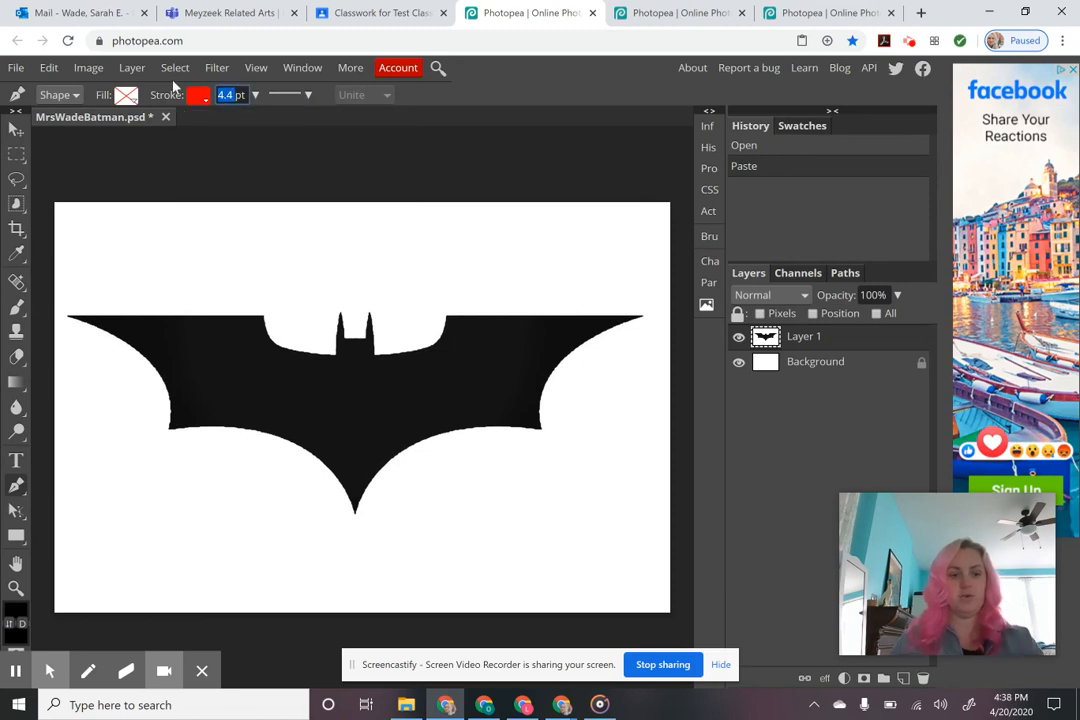
text(10)
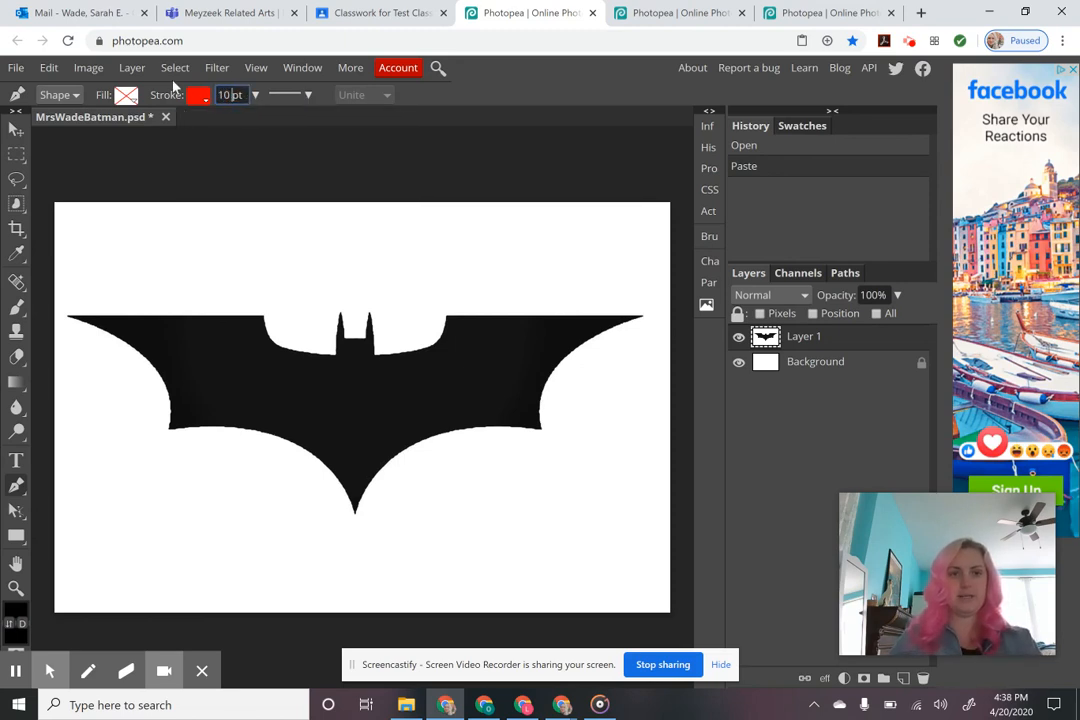
- Toggle the pasted Batman layer's visibility off and on, and set its opacity to 30%
key(Return)
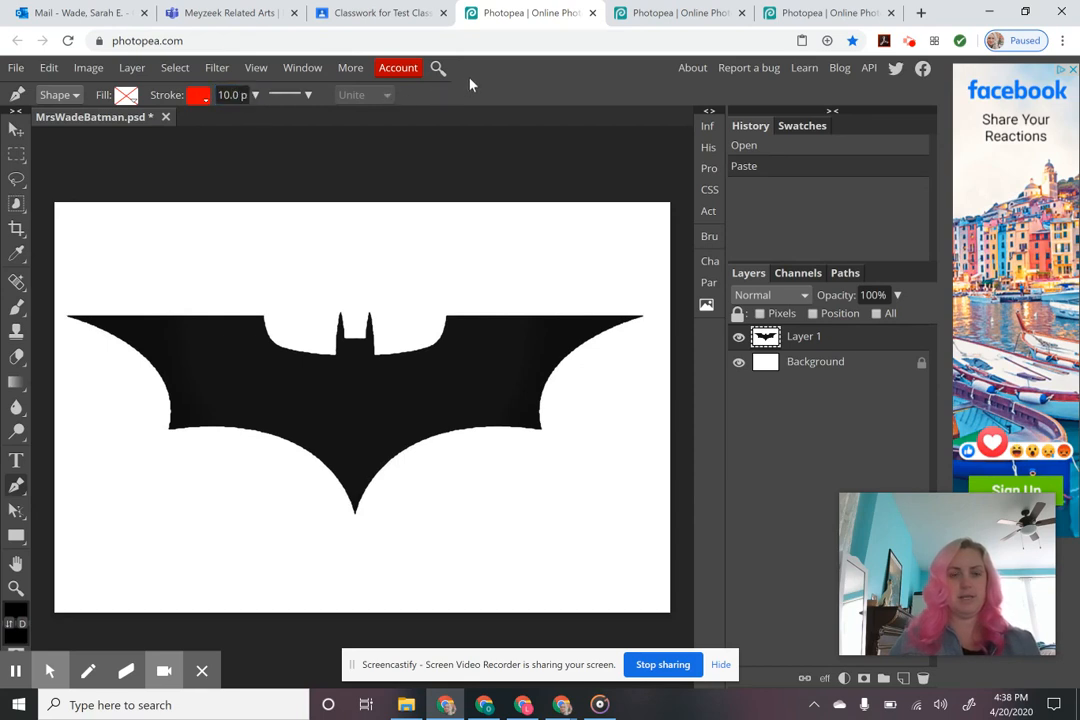
click(738, 337)
click(738, 337)
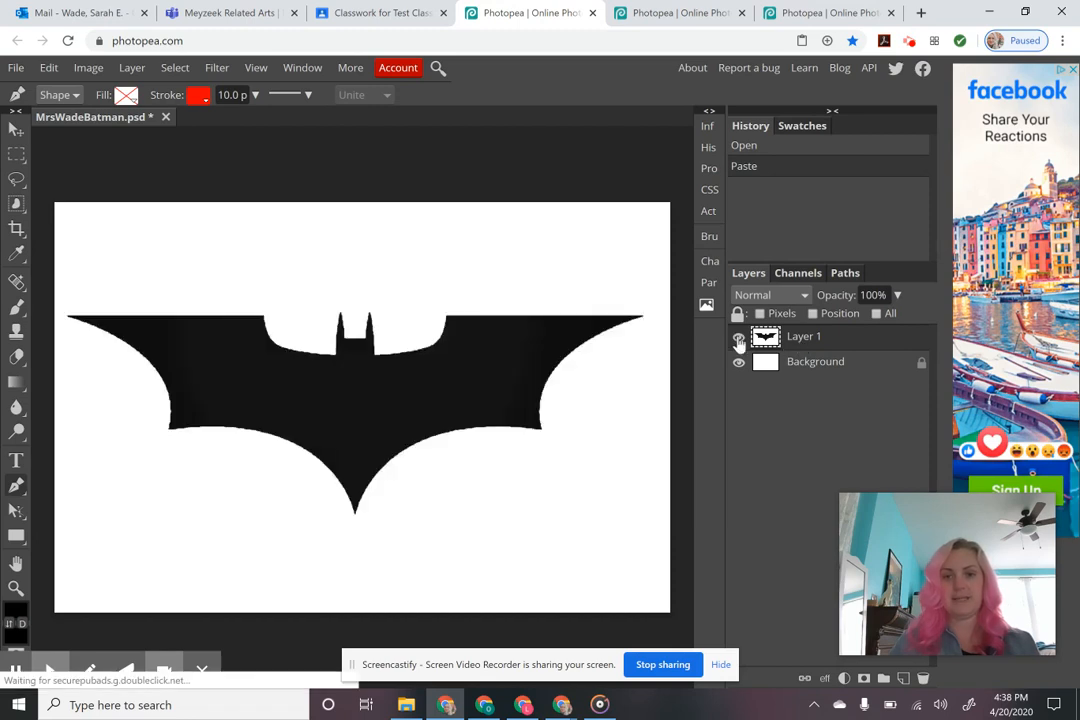
click(876, 294)
text(30)
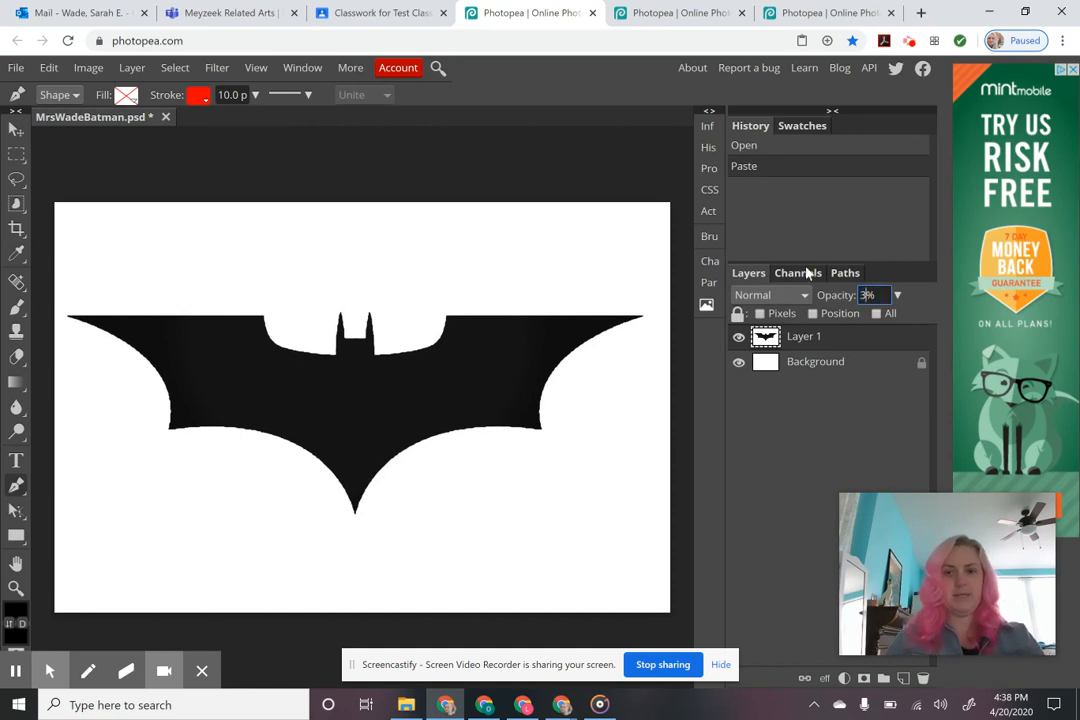
key(Return)
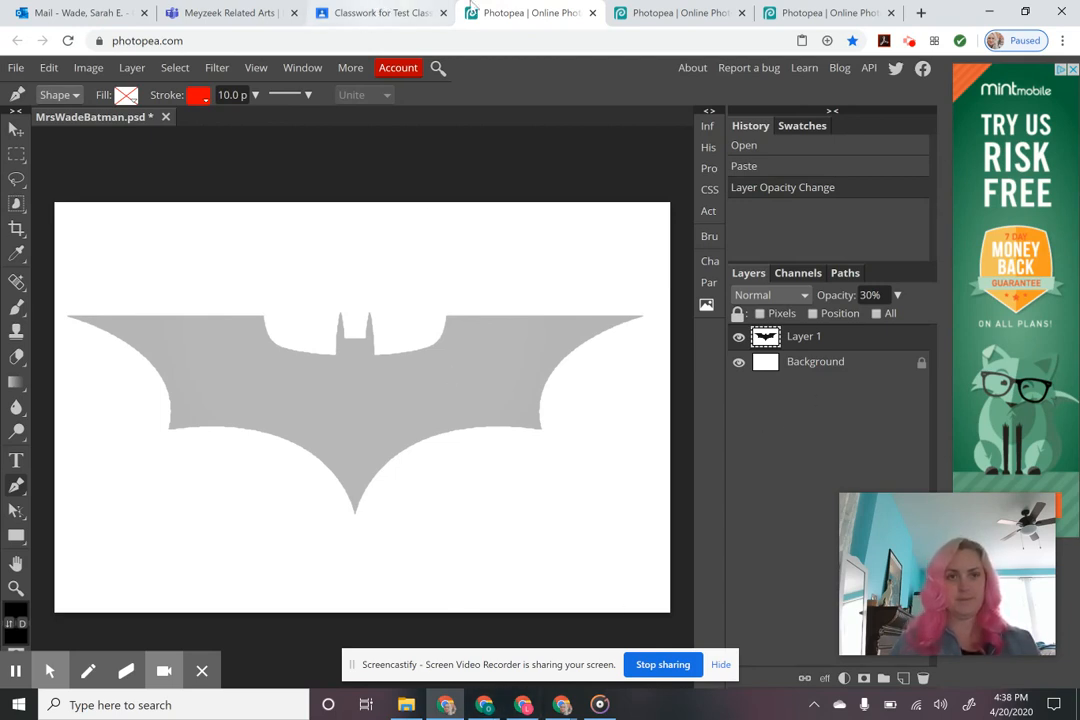
- Play the video Tracing a Shape using Pen Tool in Photoshop, Batman Logo from the Google Classroom assignment in full screen
click(390, 14)
click(368, 534)
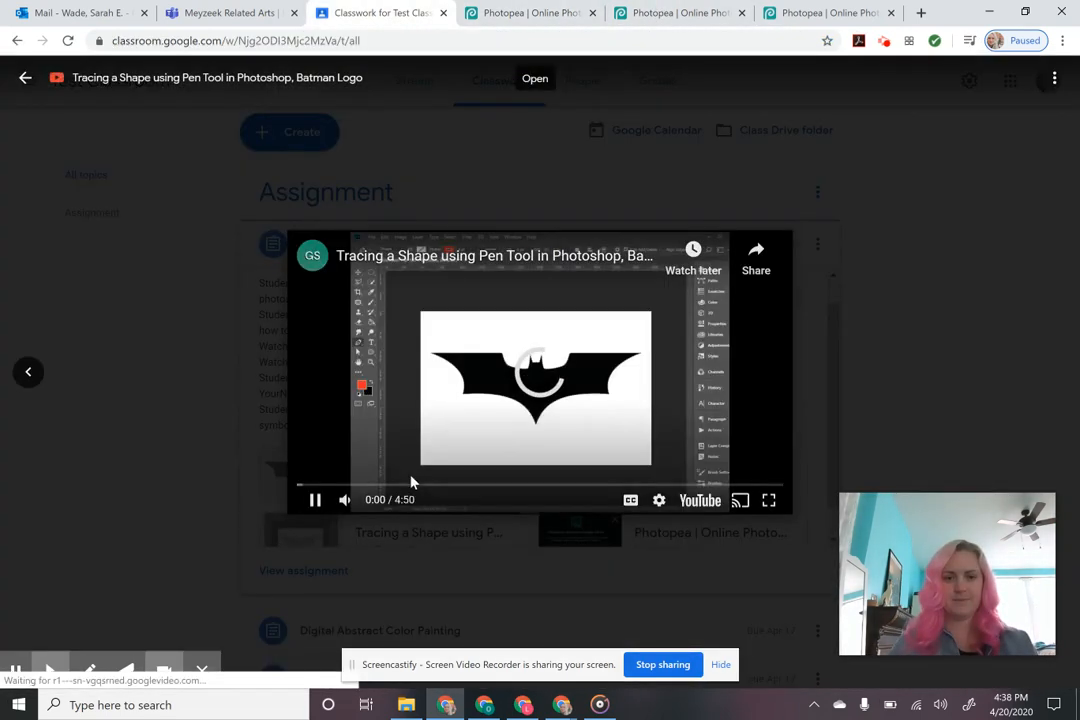
click(768, 500)
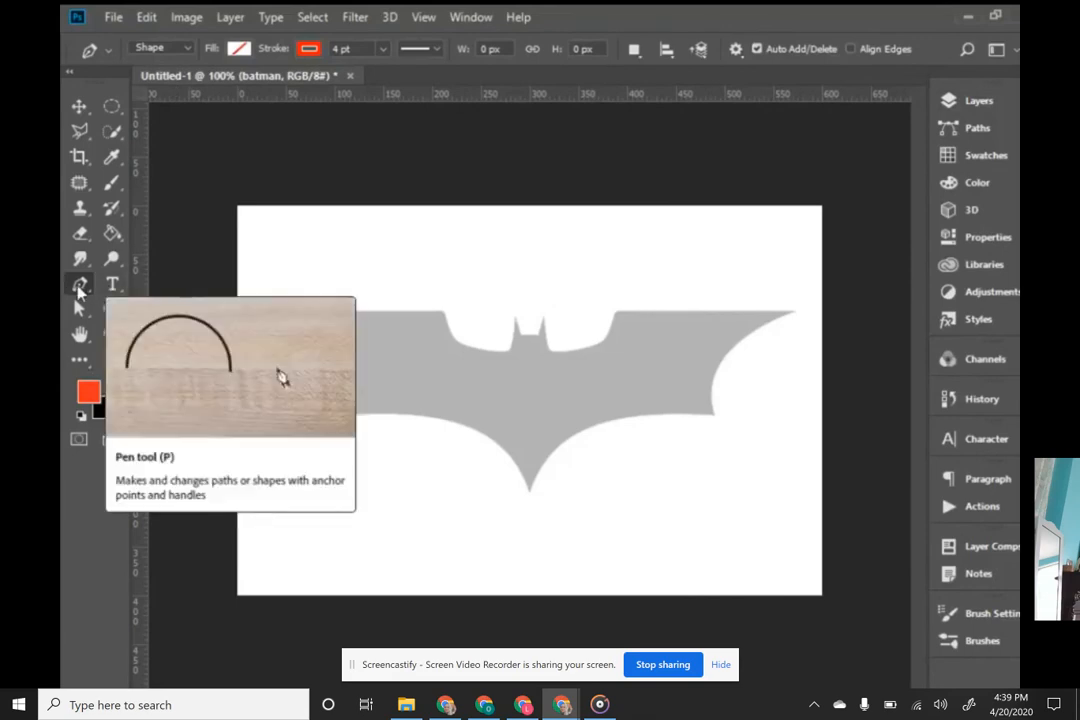
- Trace the left wing's outer edge with the Pen tool as one curve from the wing tip to the lower corner
click(80, 287)
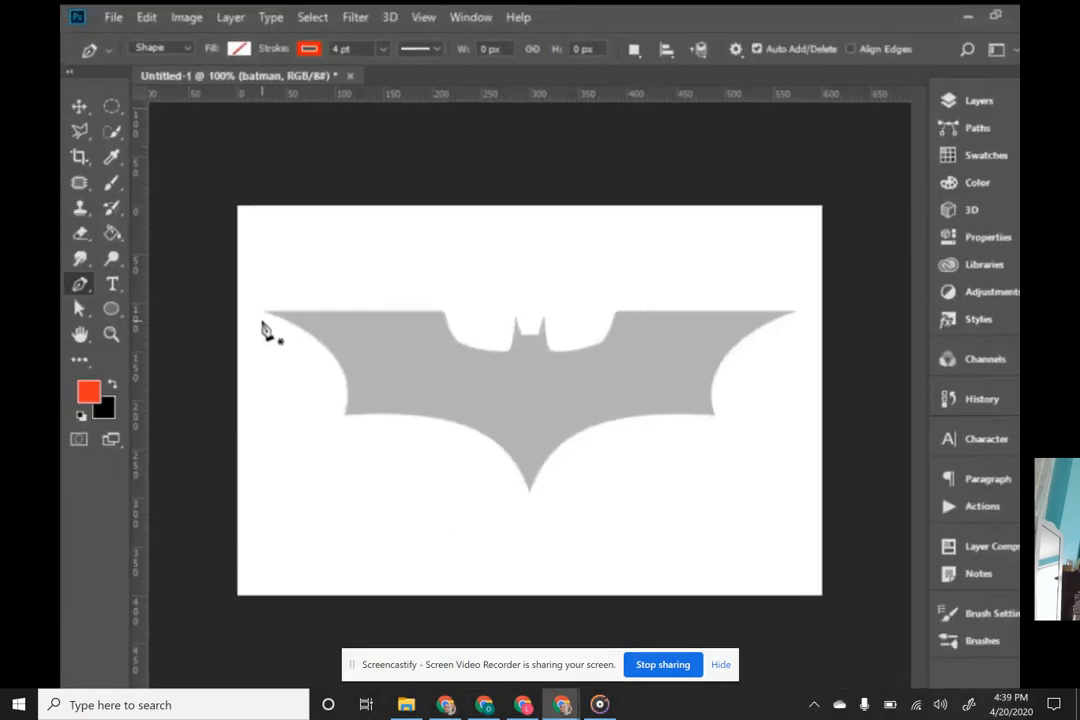
click(263, 312)
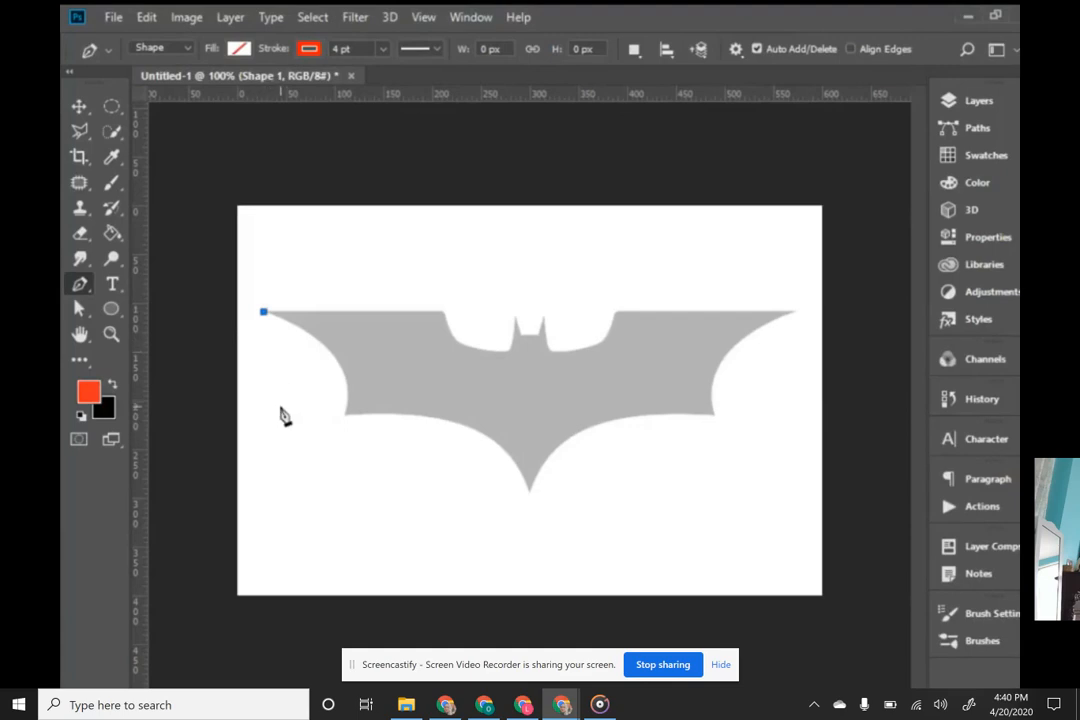
drag(345, 414, 328, 490)
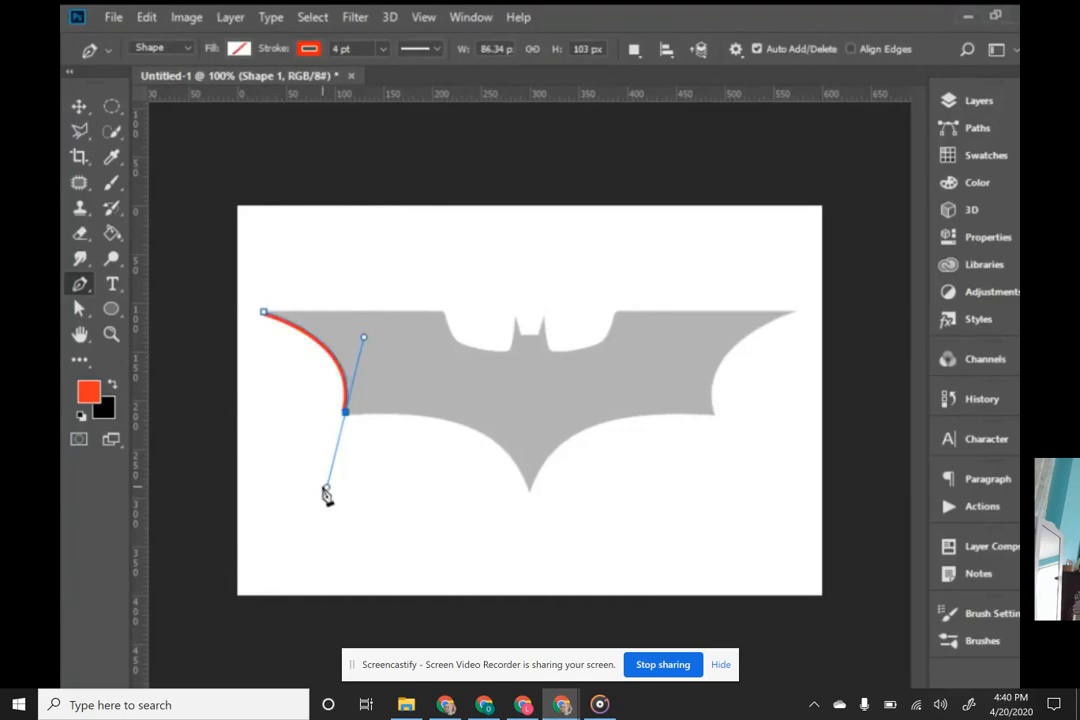
key(ctrl)
mouse_move(529, 489)
mouse_down()
mouse_move(528, 612)
mouse_move(579, 610)
mouse_move(619, 638)
mouse_move(624, 656)
mouse_move(590, 660)
mouse_move(595, 633)
mouse_up()
key(ctrl+z)
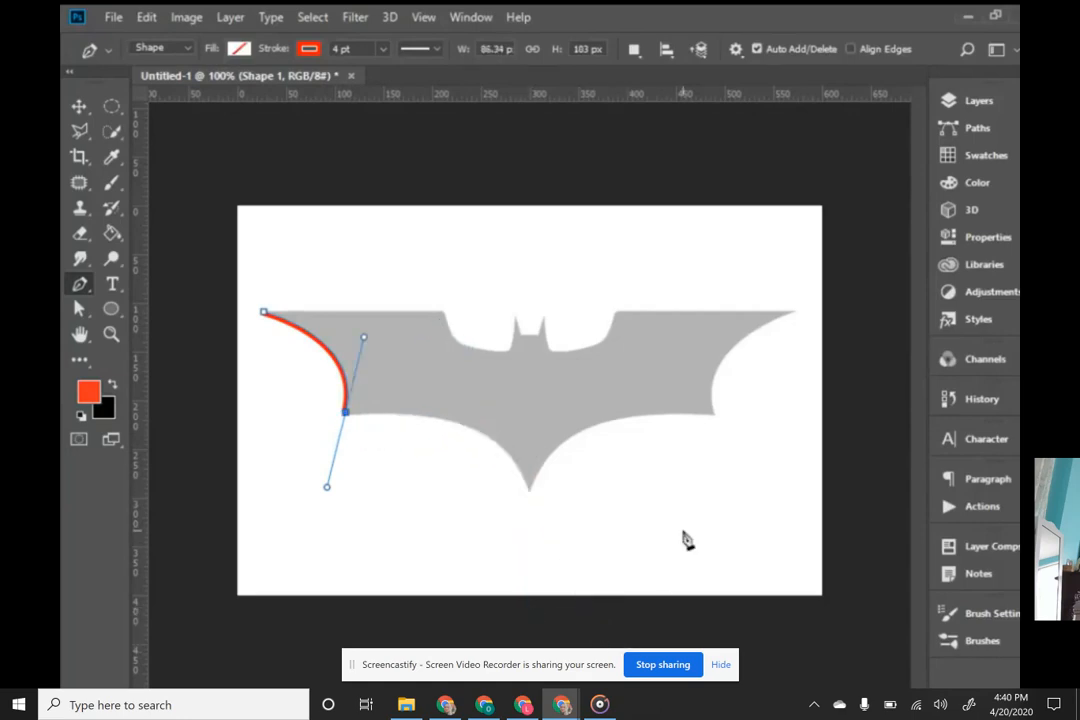
- Delete the outgoing handle at the left wing's lower corner, curve the path to the symbol's bottom point and delete the outgoing handle there
alt+click(348, 418)
alt+click(346, 414)
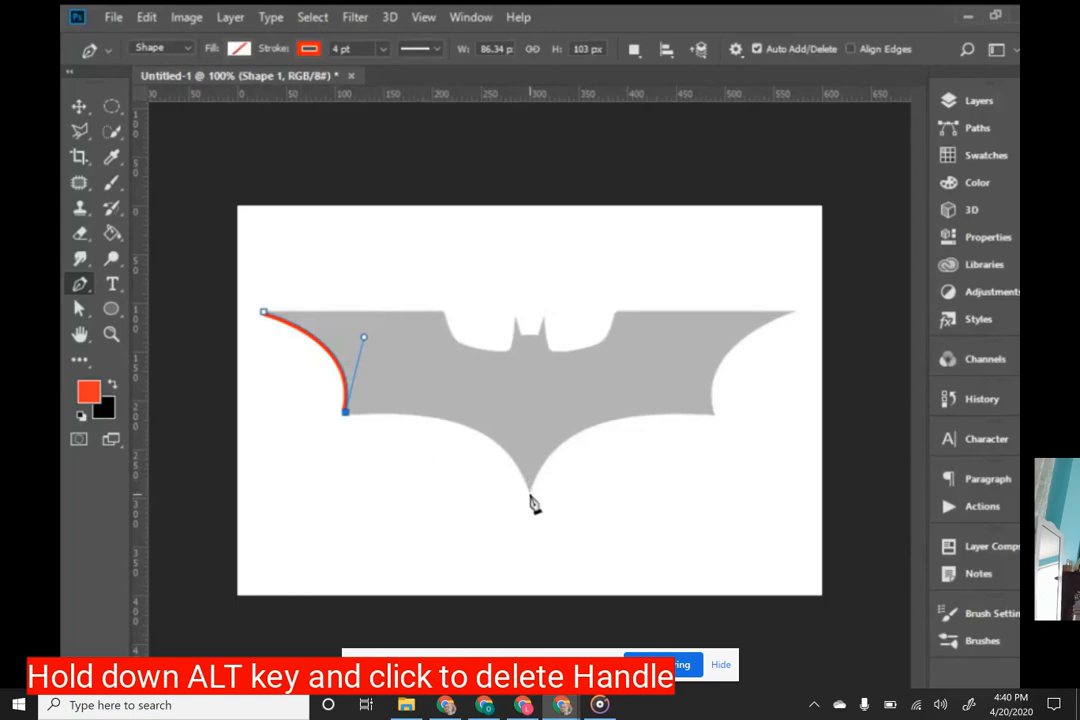
mouse_move(529, 490)
mouse_down()
mouse_move(587, 607)
mouse_move(548, 588)
mouse_move(565, 598)
mouse_up()
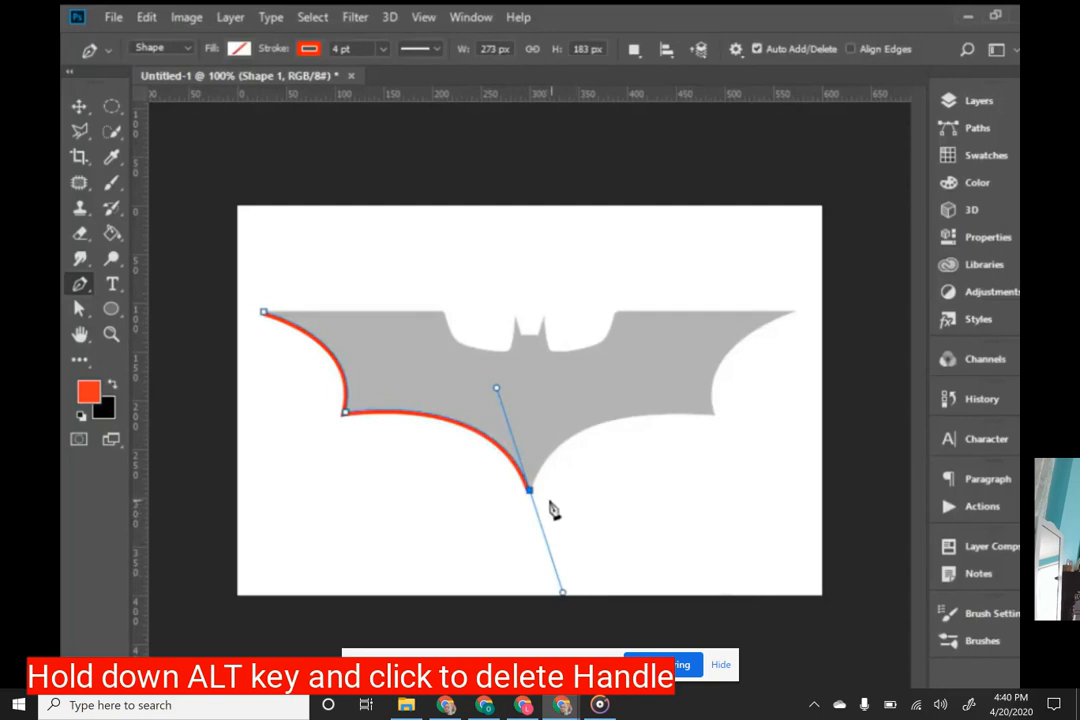
alt+click(530, 492)
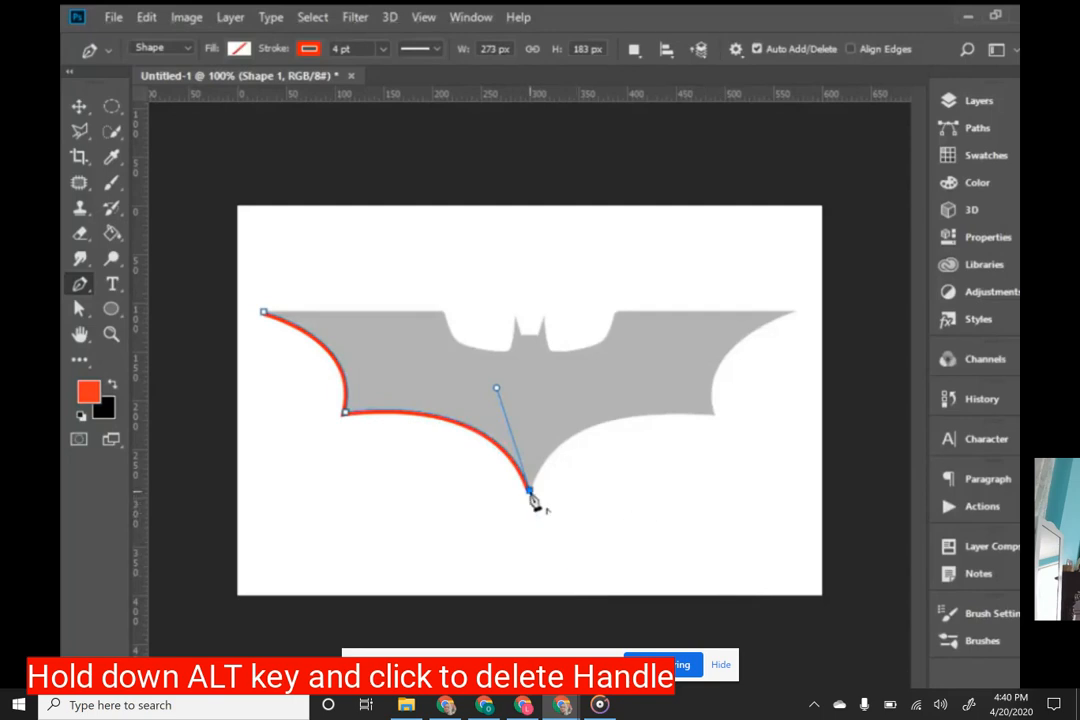
alt+click(530, 492)
- Trace the lower right curve and the right wing's outer edge up to its tip, deleting the outgoing handle at each anchor
mouse_move(713, 414)
mouse_down()
mouse_move(762, 441)
mouse_move(882, 434)
mouse_up()
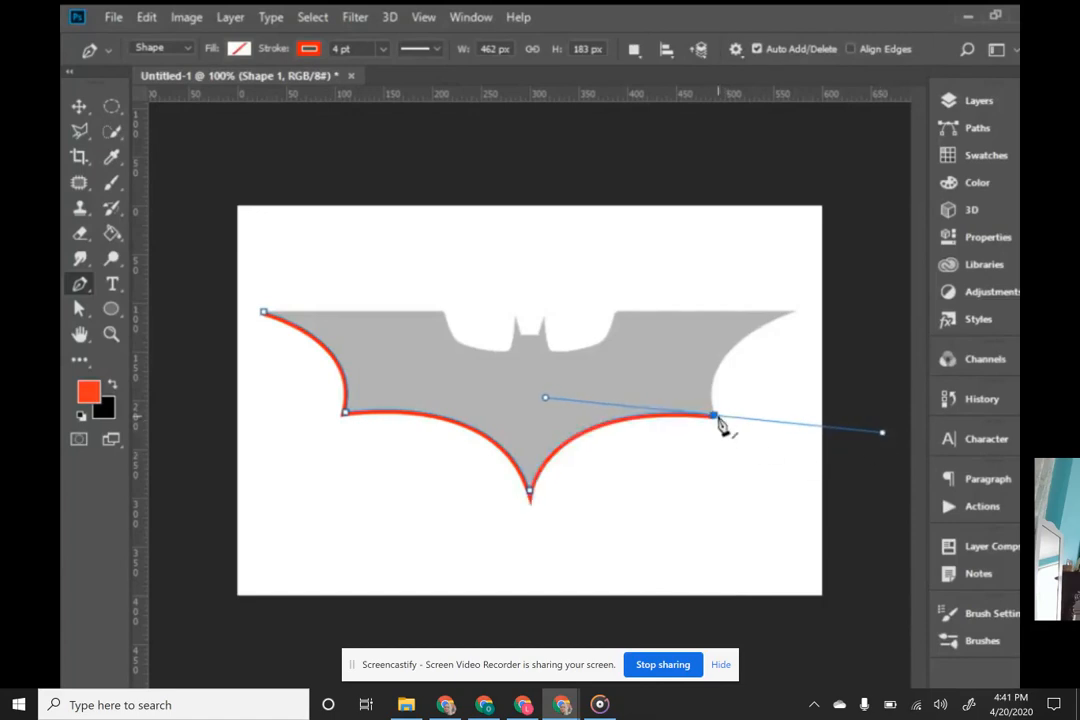
click(716, 419)
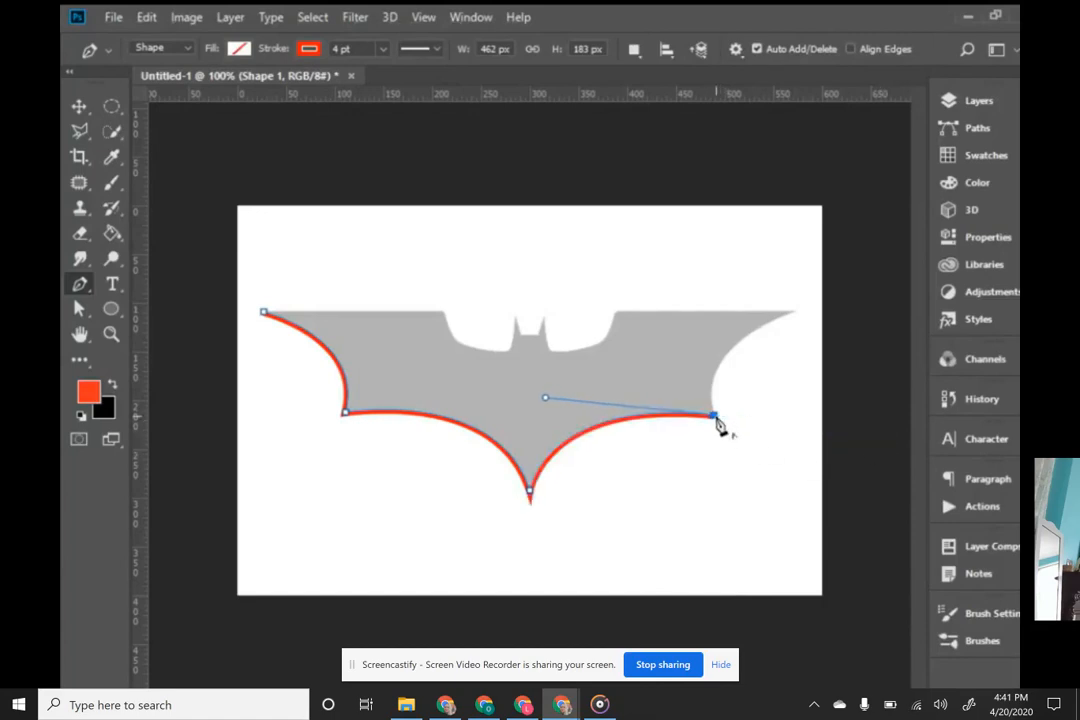
drag(795, 314, 896, 287)
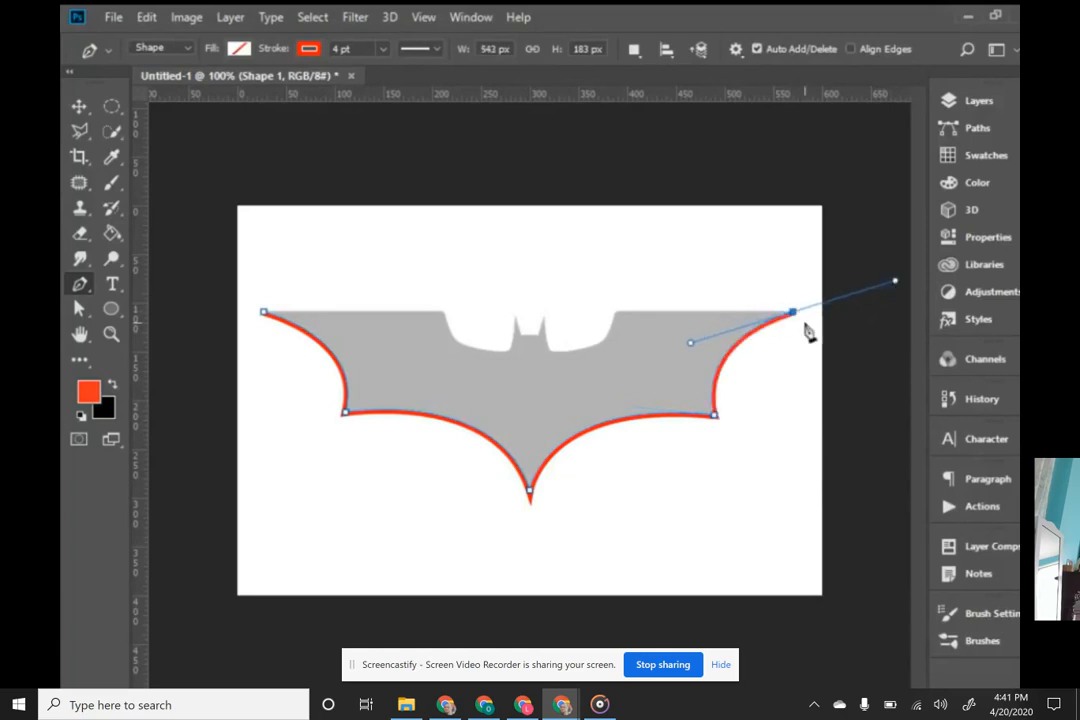
click(794, 313)
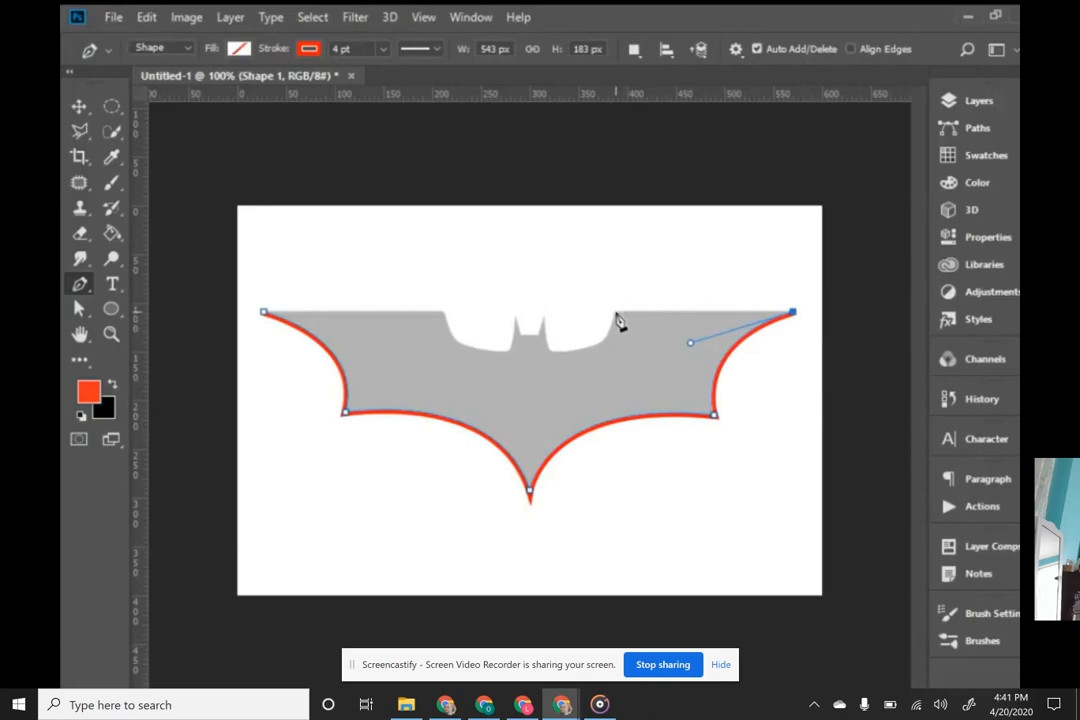
- Trace the right wing's straight top edge and the curve down into the right notch, and delete that curve's outgoing handle
click(616, 313)
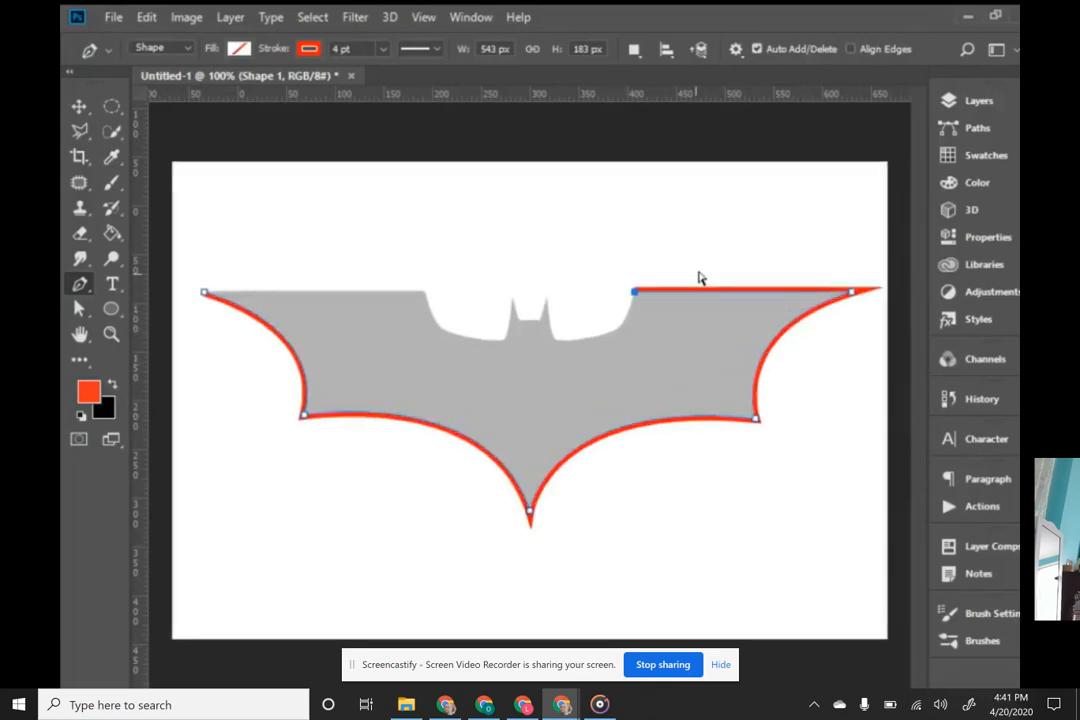
key(ctrl+plus)
drag(785, 289, 752, 407)
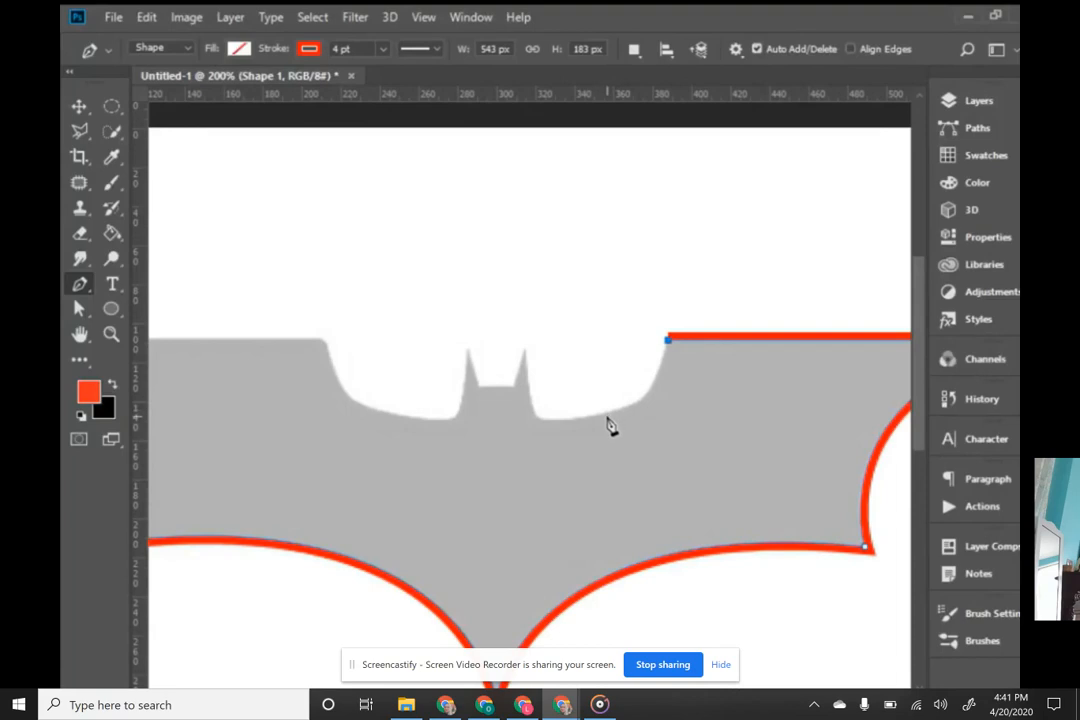
click(610, 424)
mouse_move(610, 424)
mouse_down()
mouse_move(549, 435)
mouse_move(547, 421)
mouse_up()
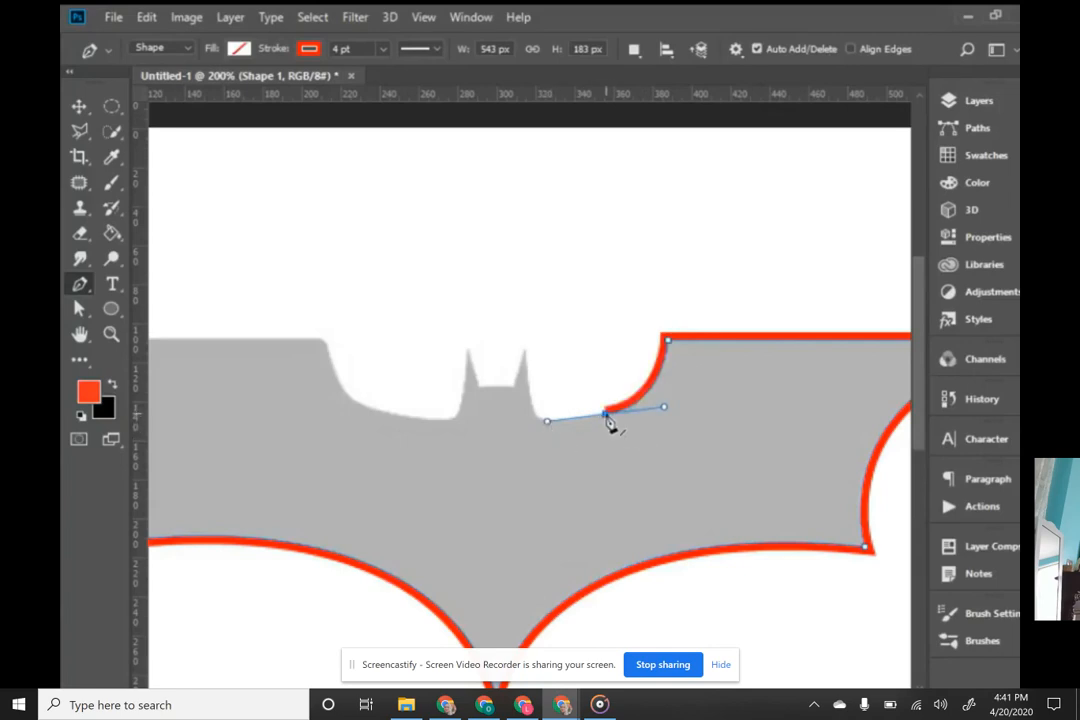
click(606, 415)
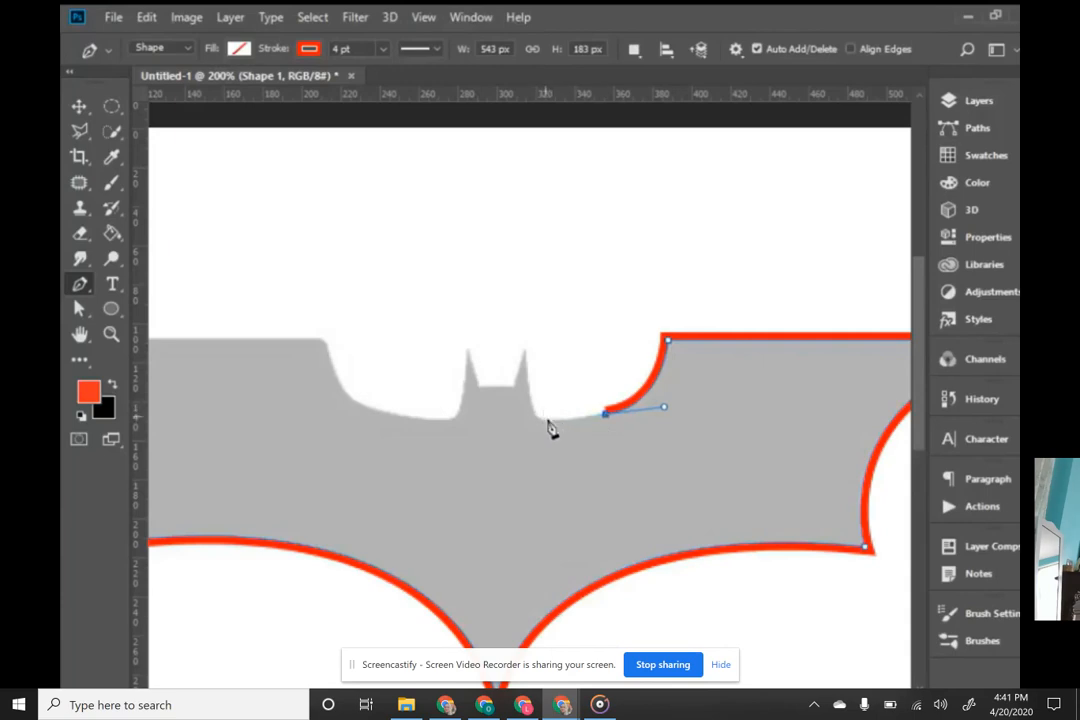
- Extend the path along the bottom of the right notch with a straight segment and nudge its end anchor down onto the edge
key(ctrl+plus)
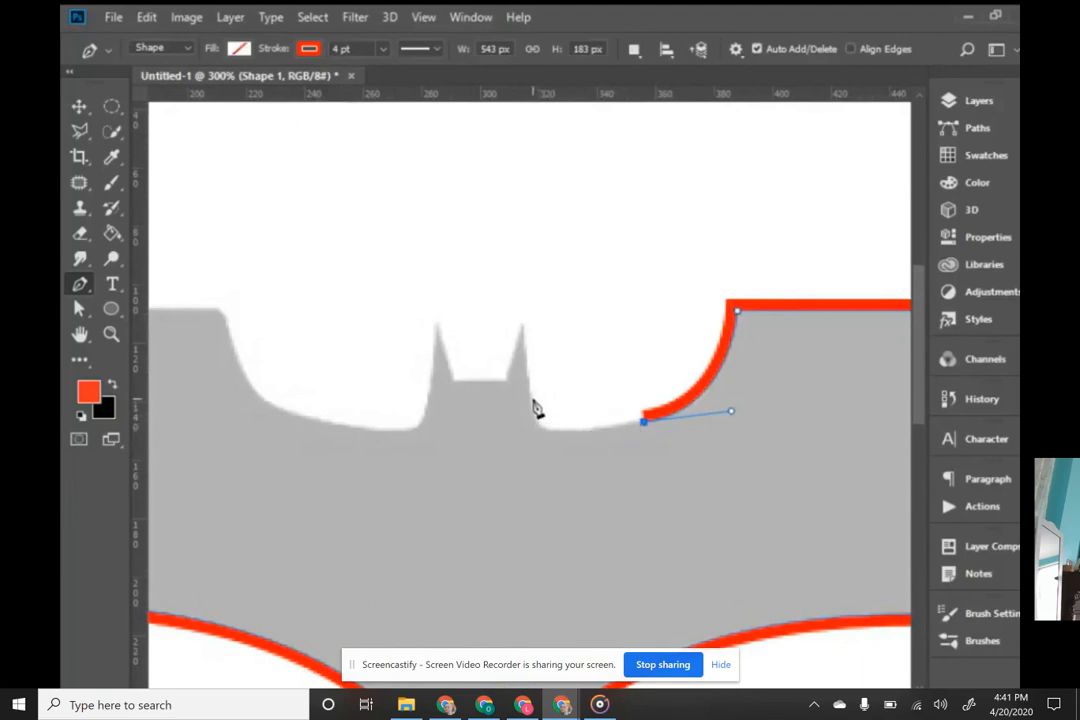
mouse_move(532, 401)
mouse_down()
mouse_move(524, 345)
mouse_move(533, 316)
mouse_move(533, 360)
mouse_move(532, 349)
mouse_up()
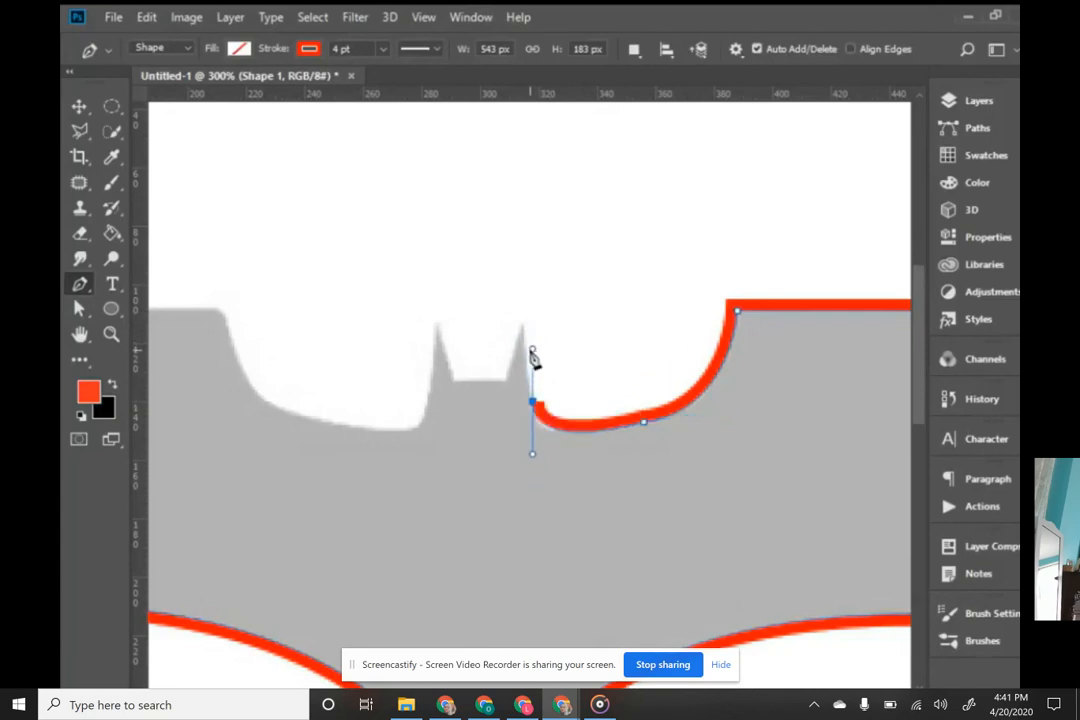
key(ctrl+z)
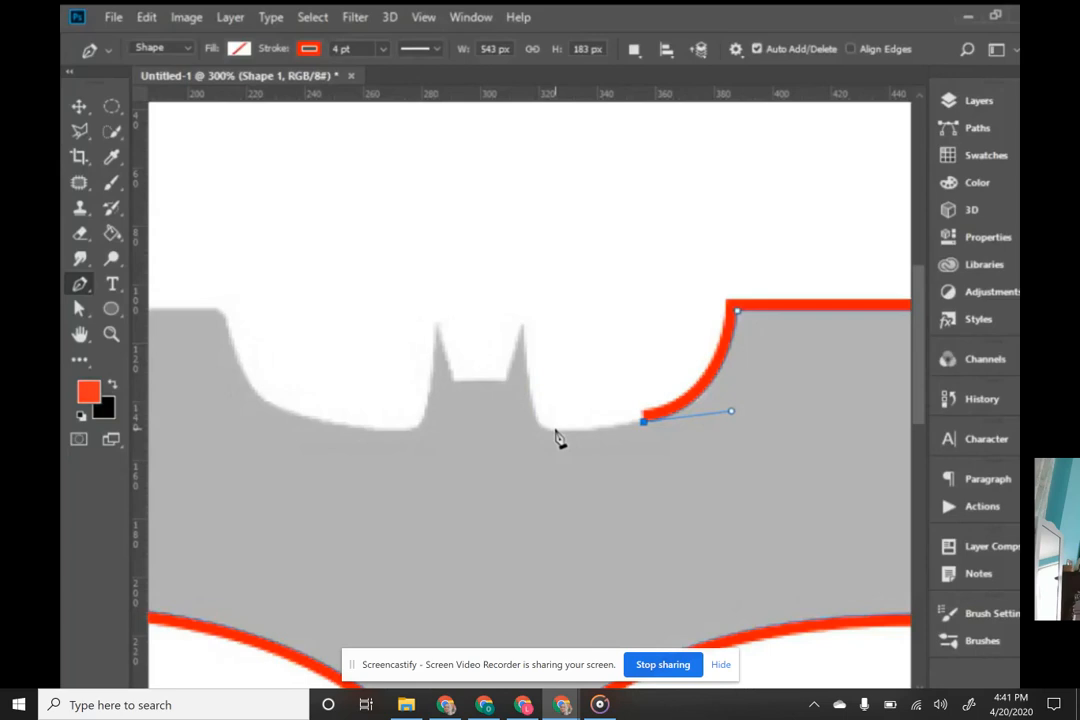
click(556, 428)
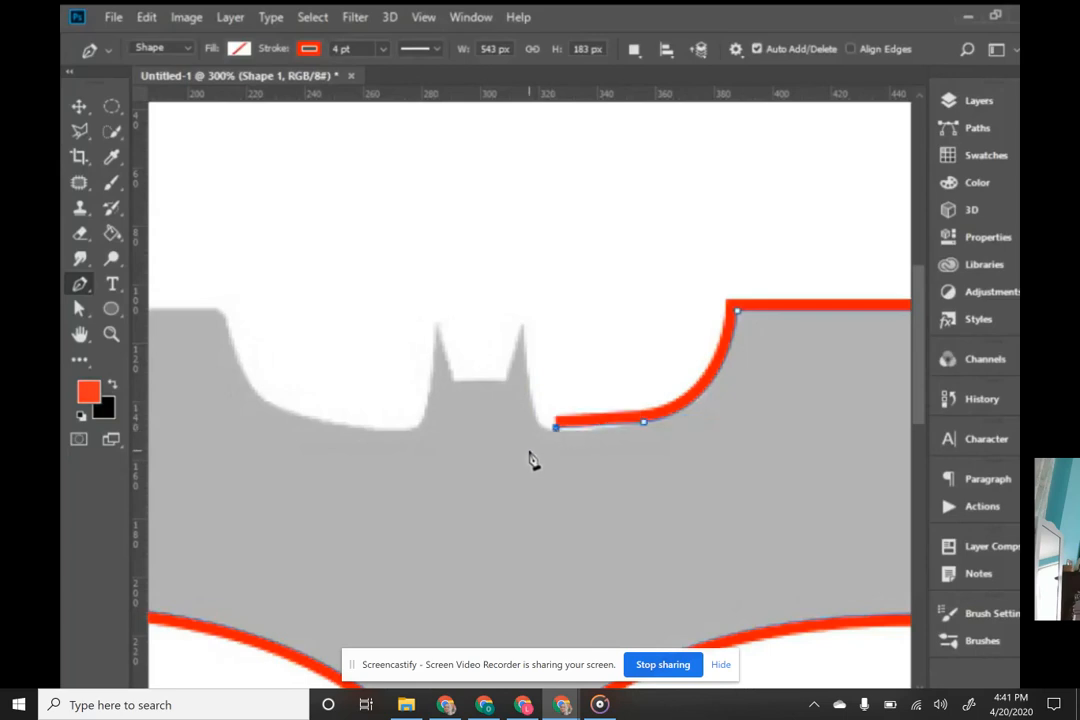
key(Down)
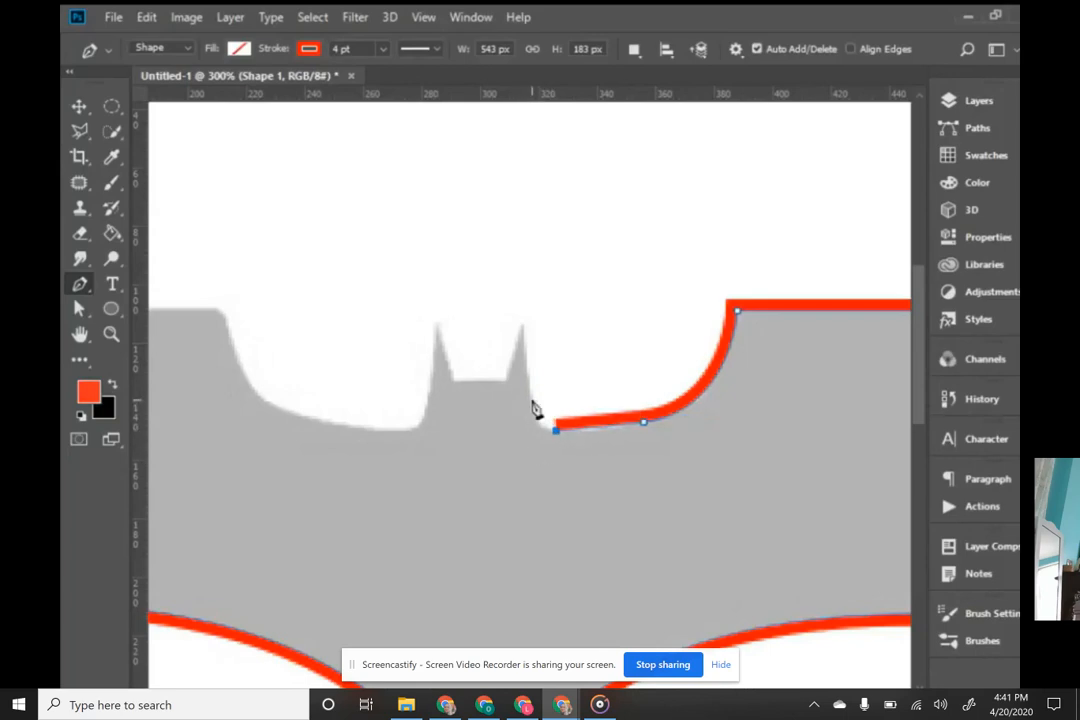
- Curve the path around the notch corner and up the right side of the head to the right ear's tip
drag(534, 420, 532, 382)
key(ctrl+z)
drag(529, 398, 527, 368)
click(521, 326)
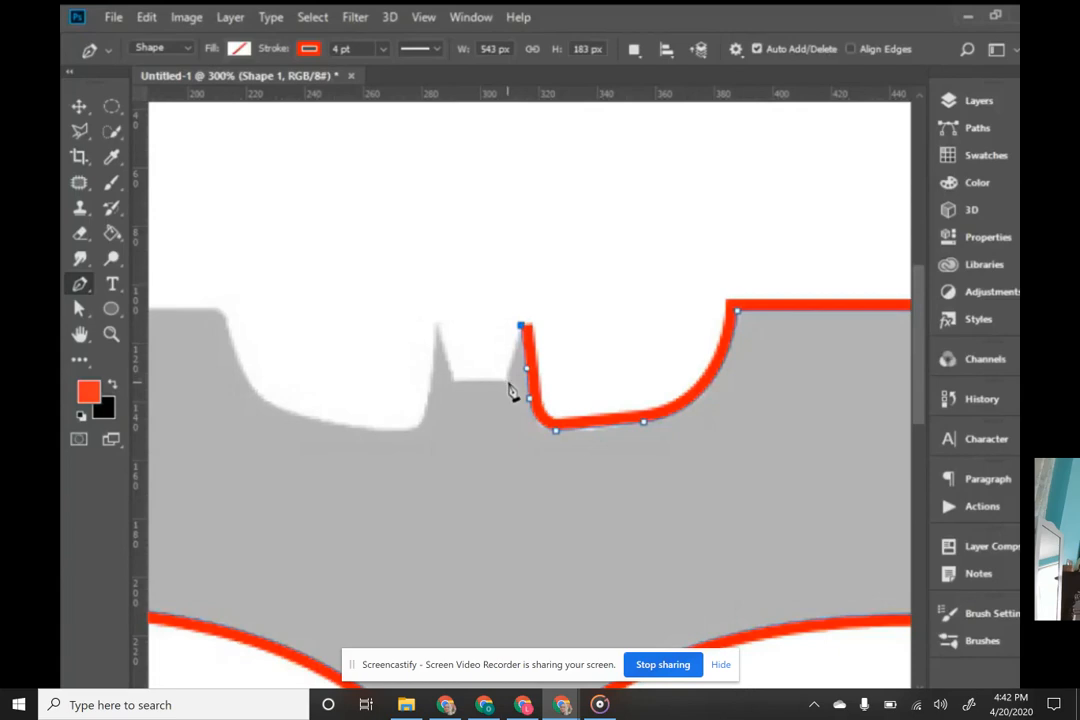
- Trace the right ear's inner edge, the flat head top and the left ear down to the base of the head
drag(508, 380, 468, 393)
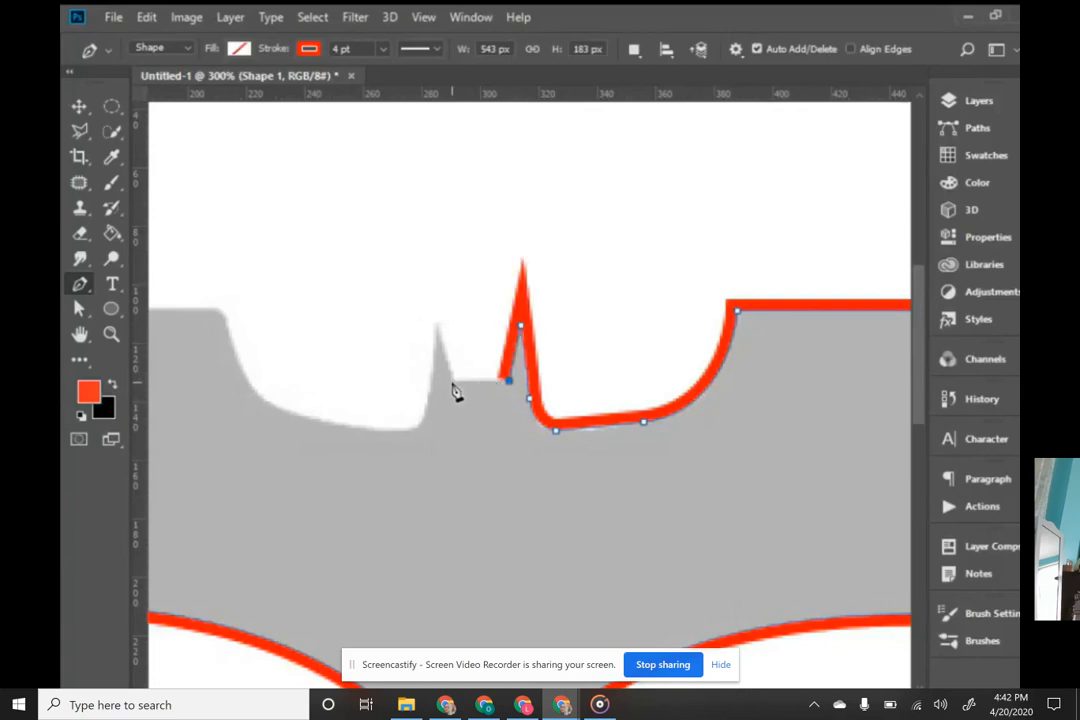
click(450, 380)
click(438, 323)
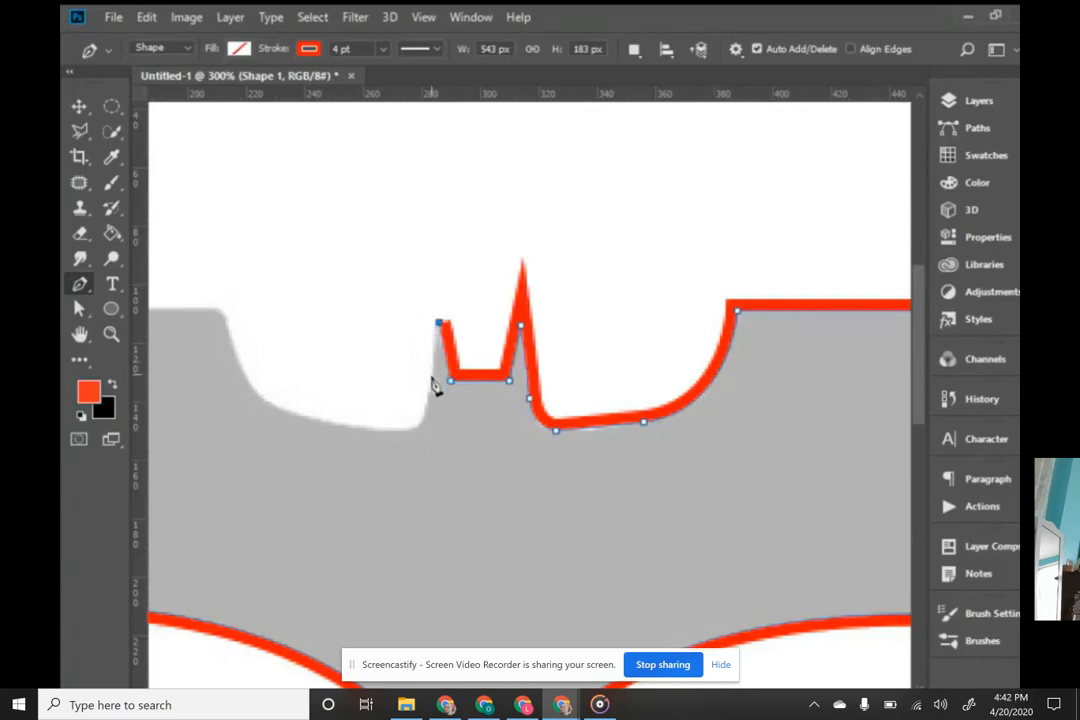
click(427, 392)
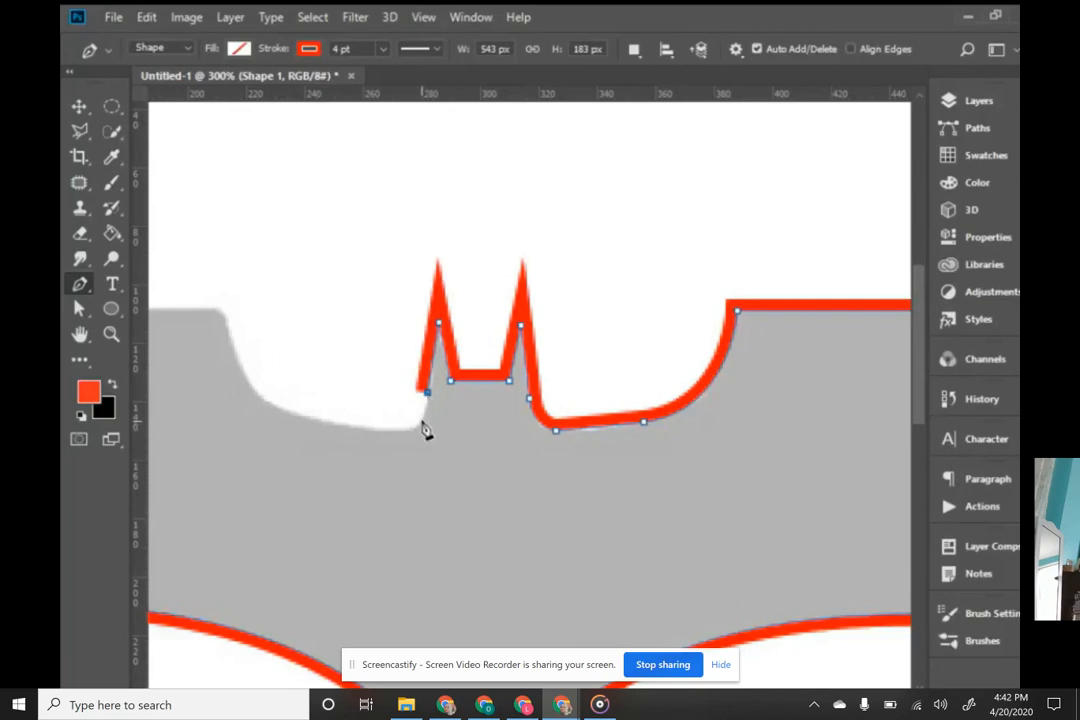
mouse_move(421, 419)
mouse_down()
mouse_move(417, 443)
mouse_move(364, 434)
mouse_move(372, 428)
mouse_up()
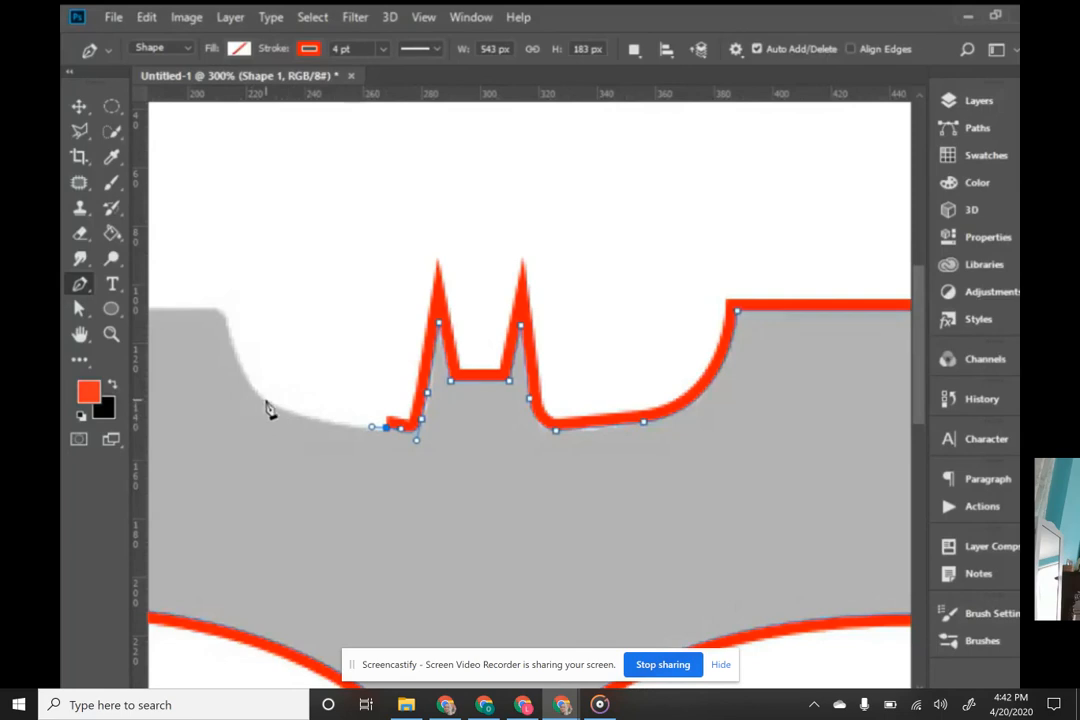
drag(278, 407, 281, 412)
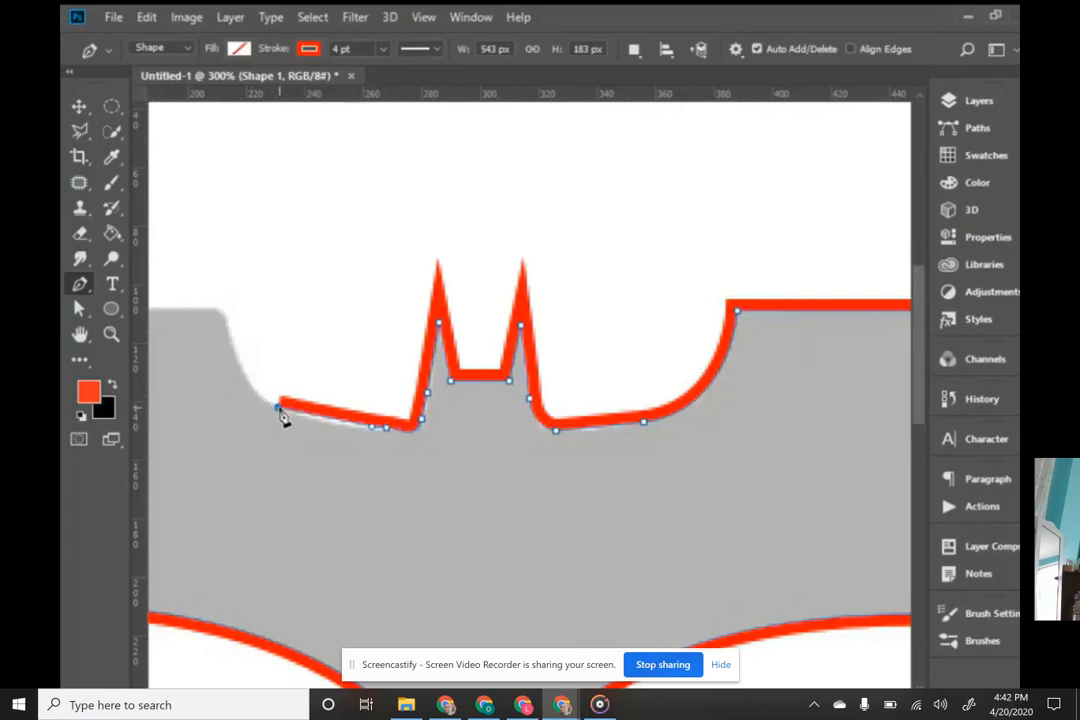
key(ctrl+z)
key(ctrl+z)
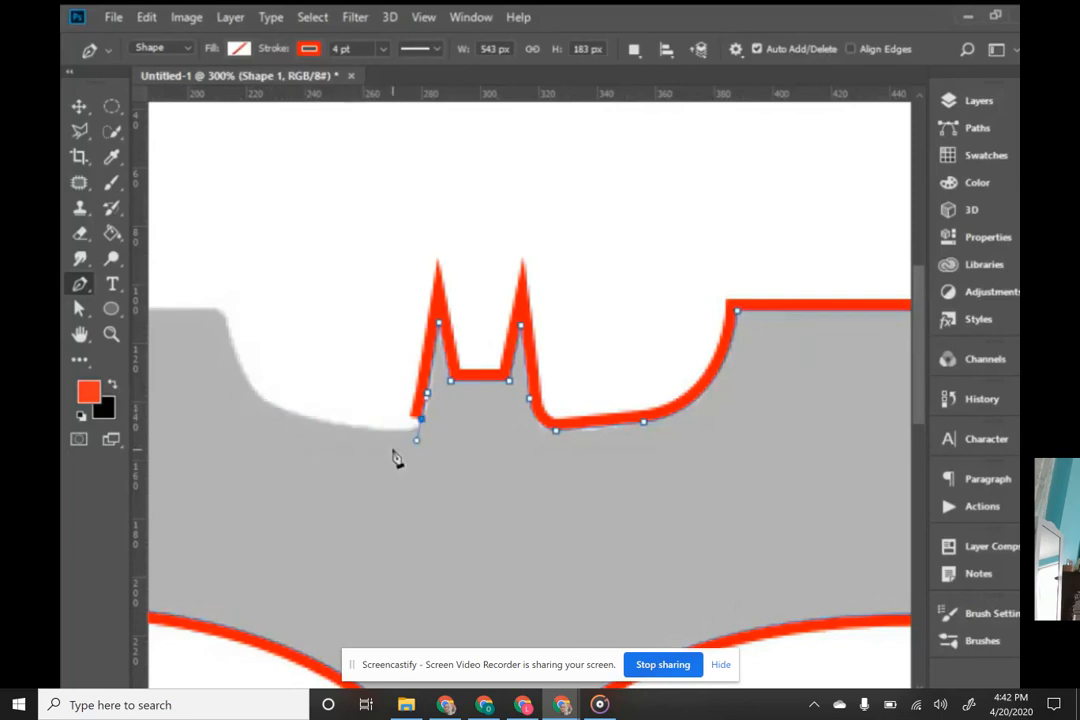
- Trace the bottom of the left notch and curve the path up towards the left wing's top corner
drag(398, 430, 372, 438)
click(304, 415)
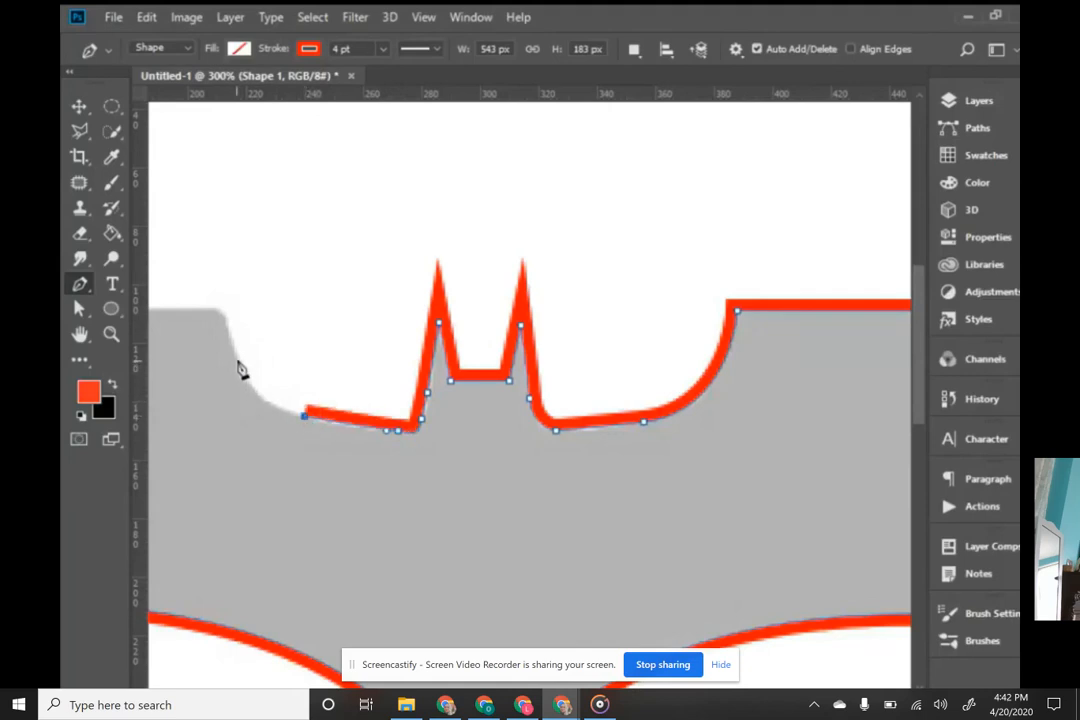
drag(228, 330, 222, 260)
drag(182, 309, 438, 367)
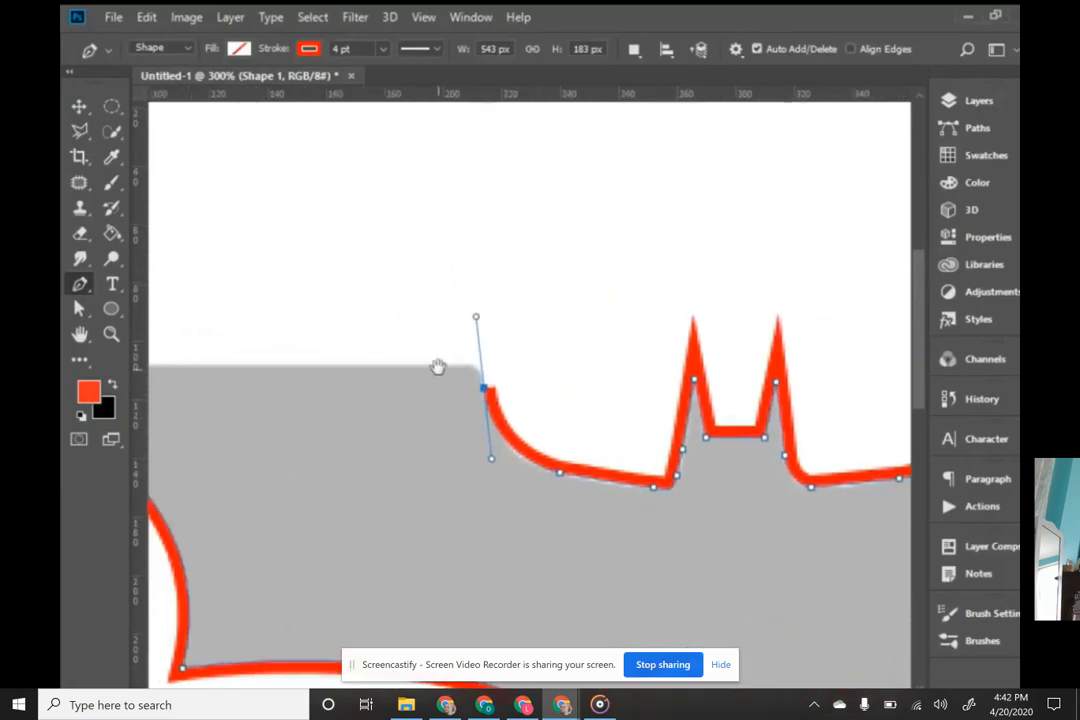
- Convert the last anchor to a corner, add a straight segment to the left wing's top corner and close the path at the wingtip
click(482, 385)
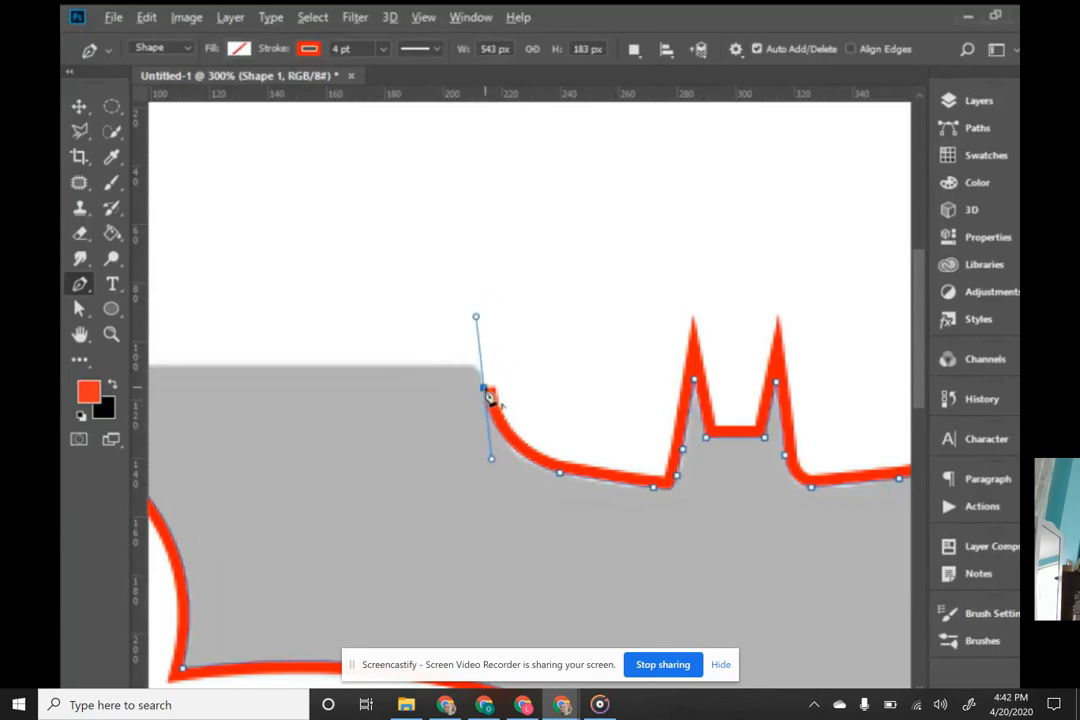
alt+click(485, 389)
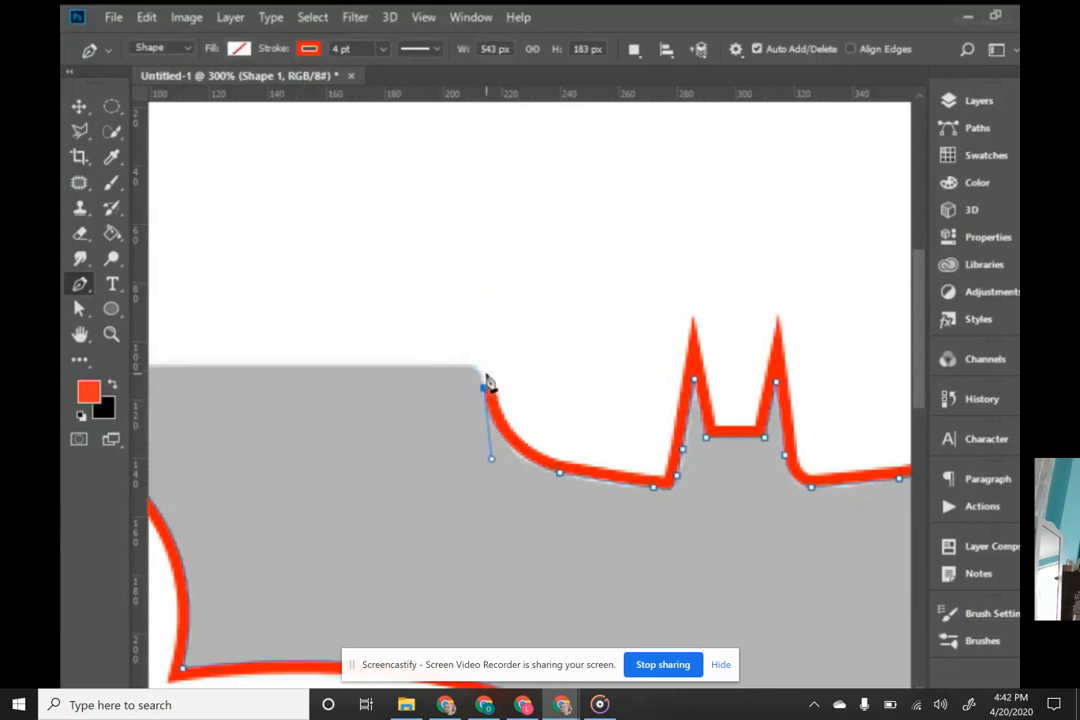
click(478, 368)
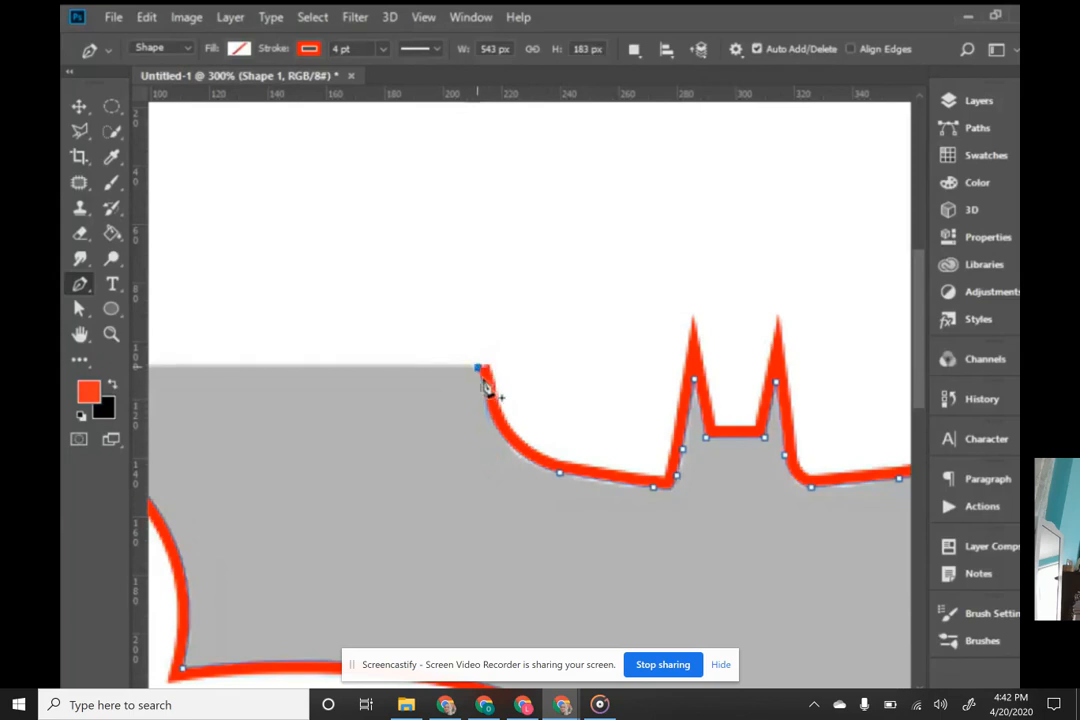
scroll(485, 412, left, 5)
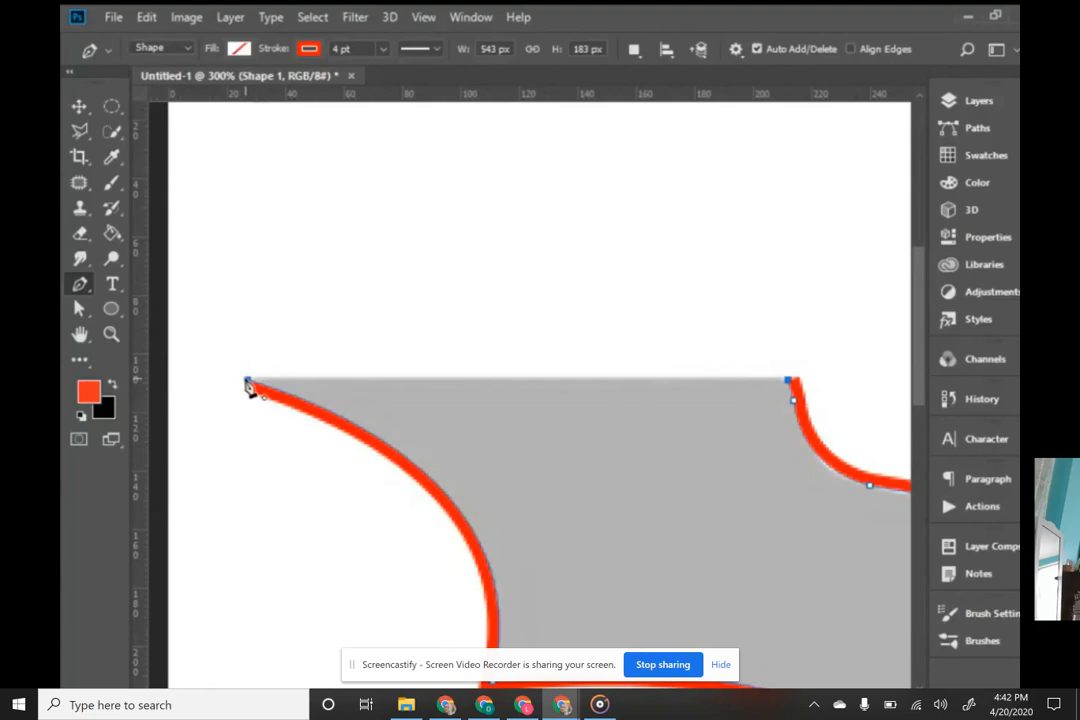
click(249, 385)
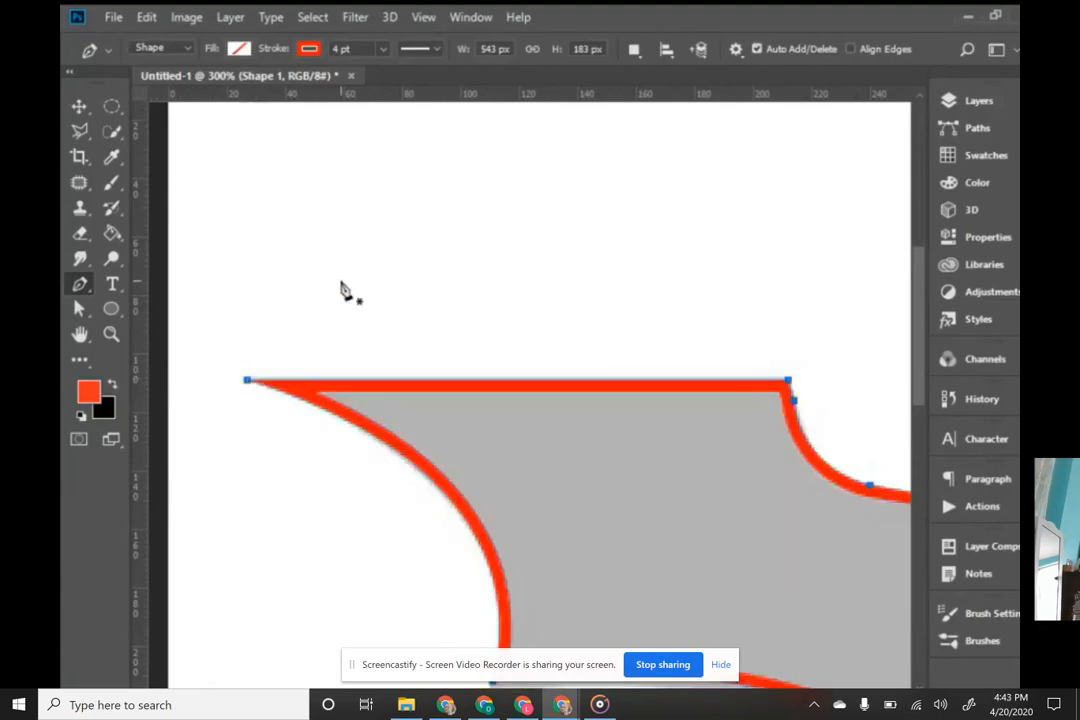
key(ctrl+0)
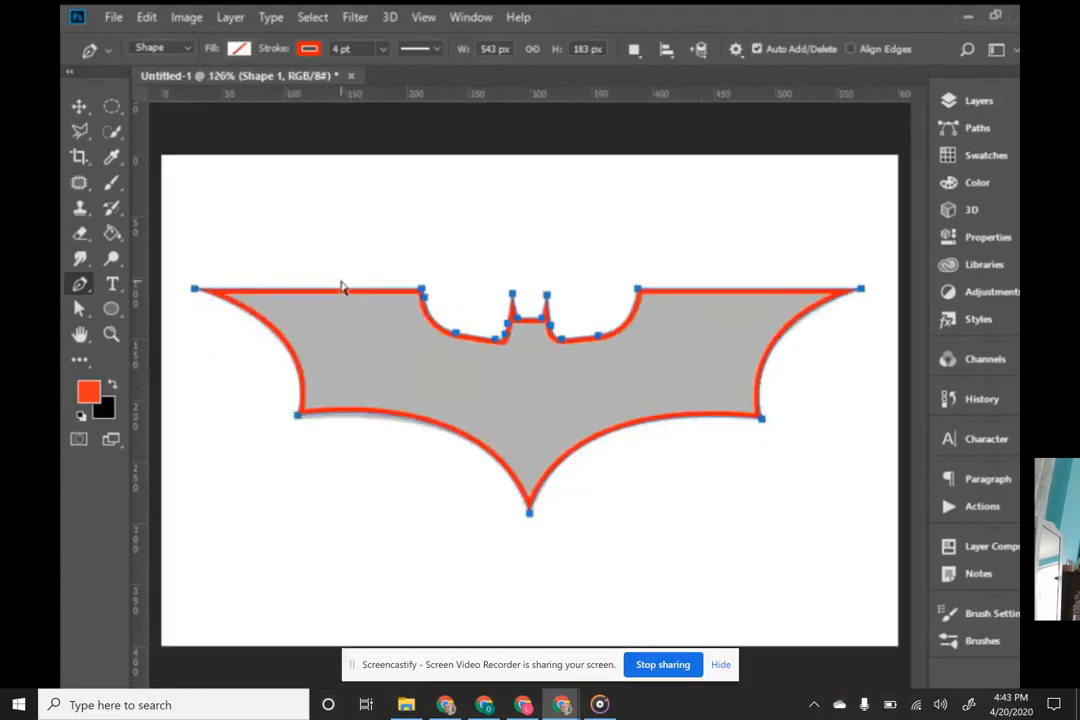
- Select the Shape 1 layer and view the fill types and colours available for it
click(952, 101)
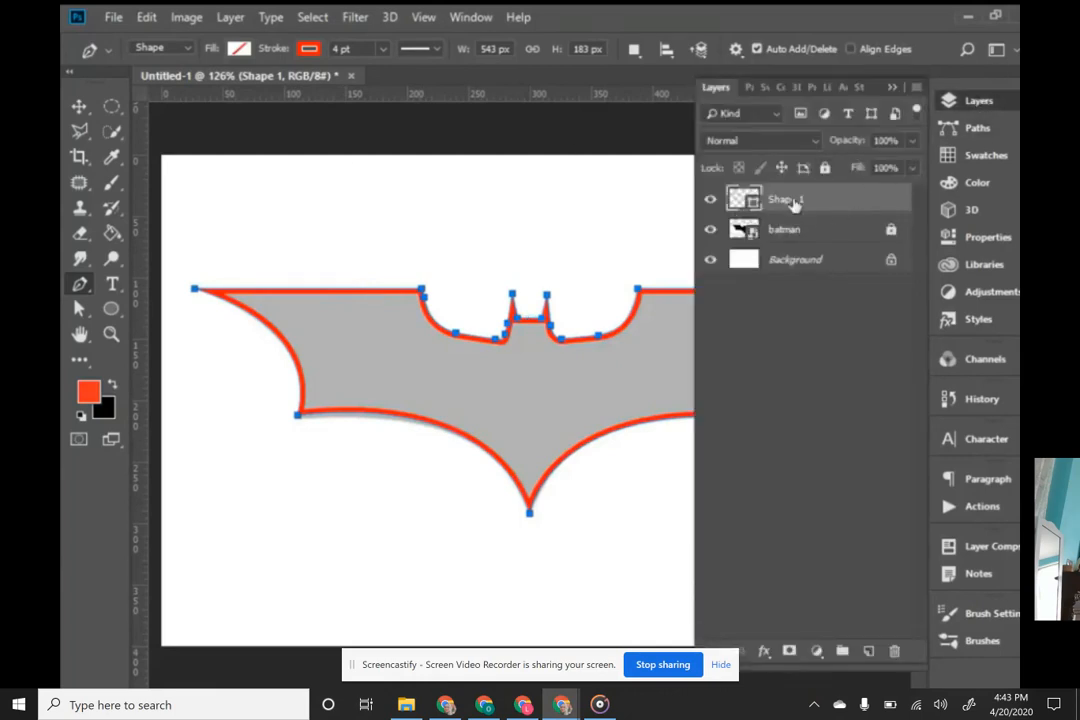
click(794, 203)
click(240, 49)
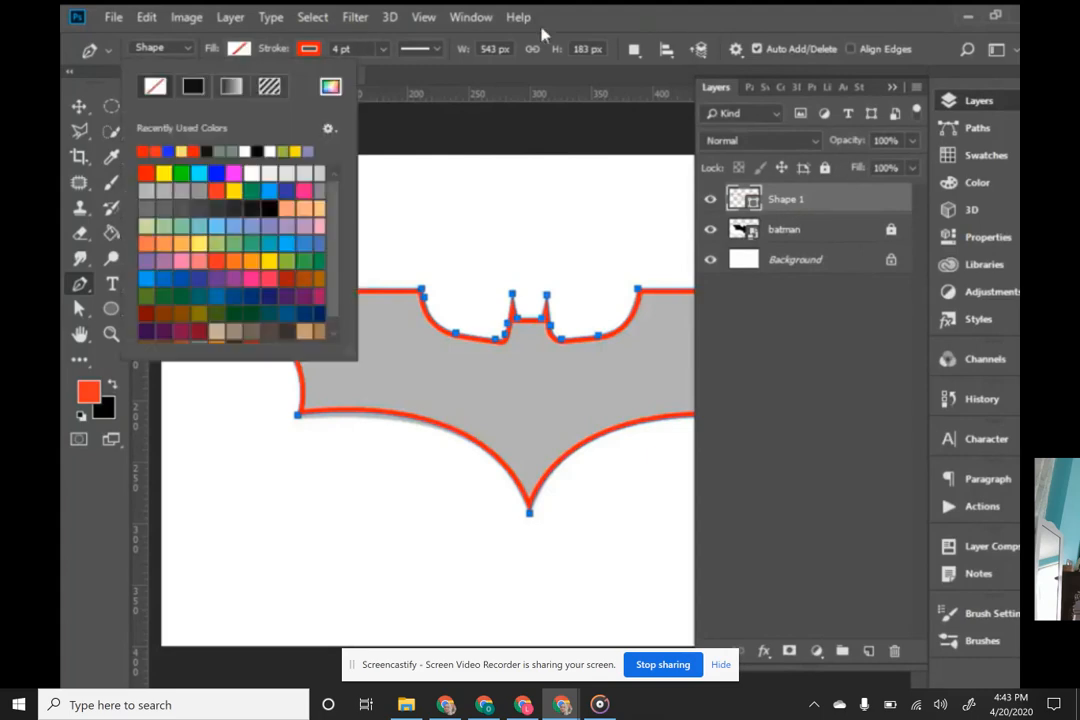
click(770, 95)
click(972, 101)
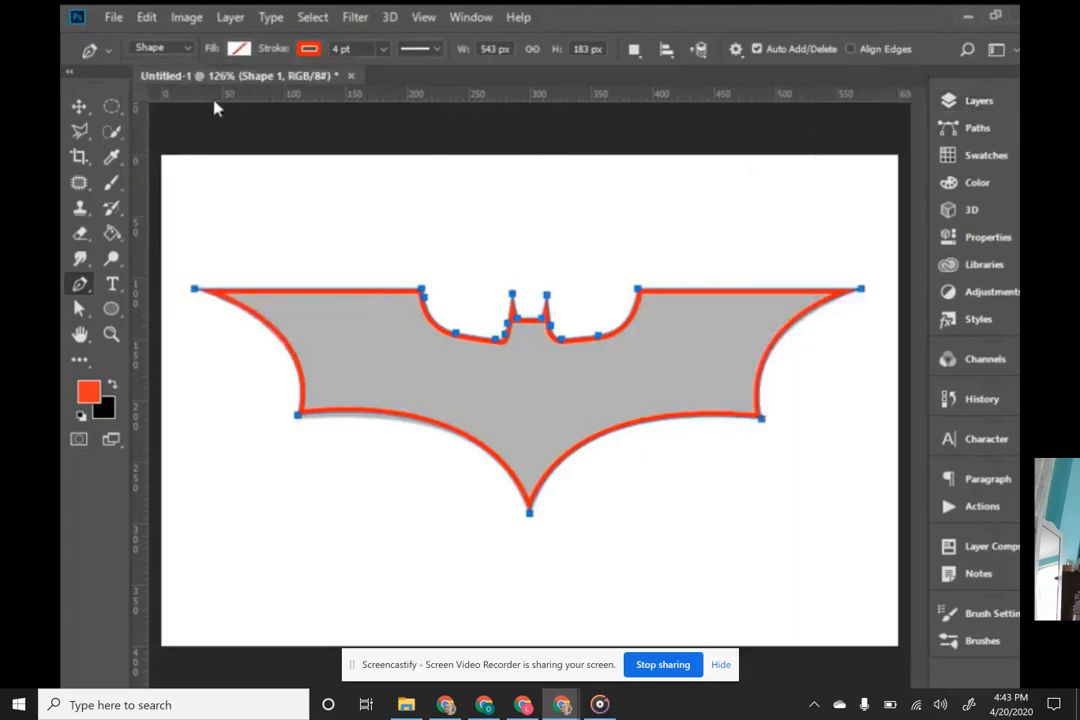
- Switch to the Move tool and deselect the Shape 1 layer to hide the path's anchors
click(80, 106)
click(970, 101)
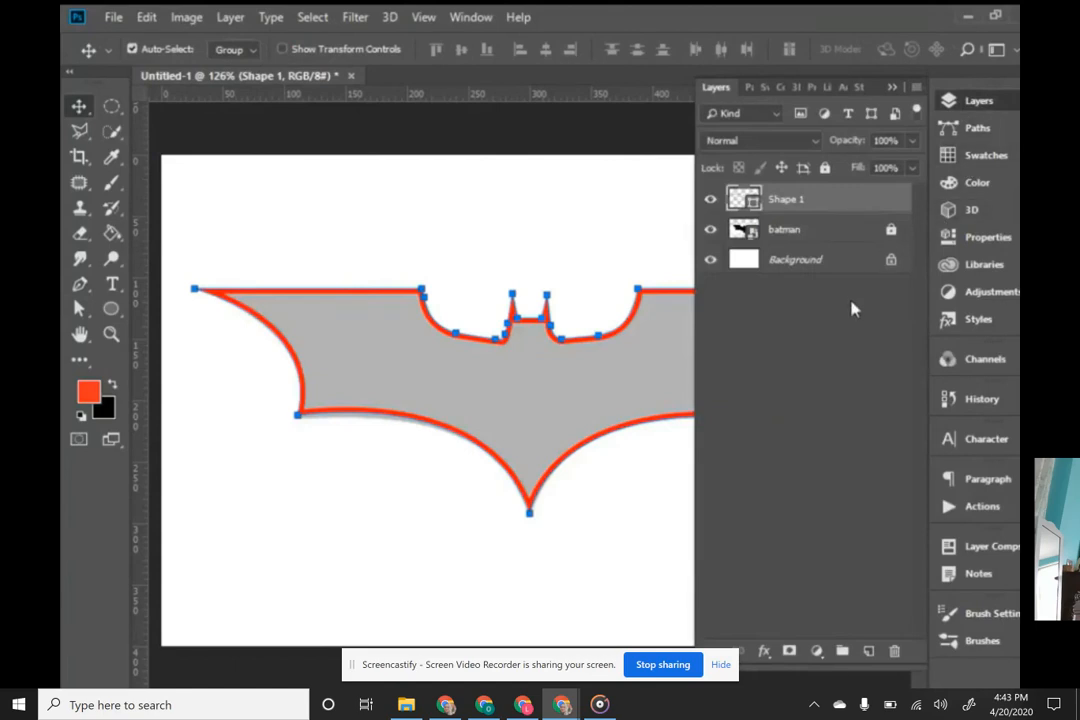
click(851, 309)
click(970, 101)
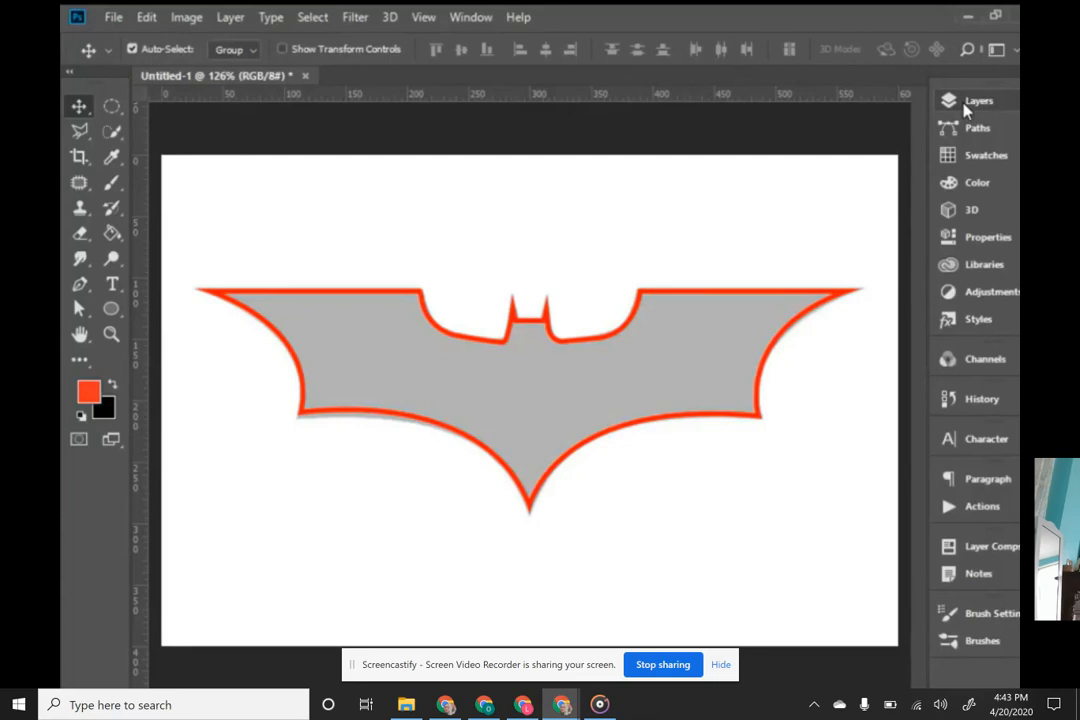
- Switch to the traced Batman file in Photopea, select the Shape 1 layer and hide the reference image on Layer 1
mouse_move(1008, 307)
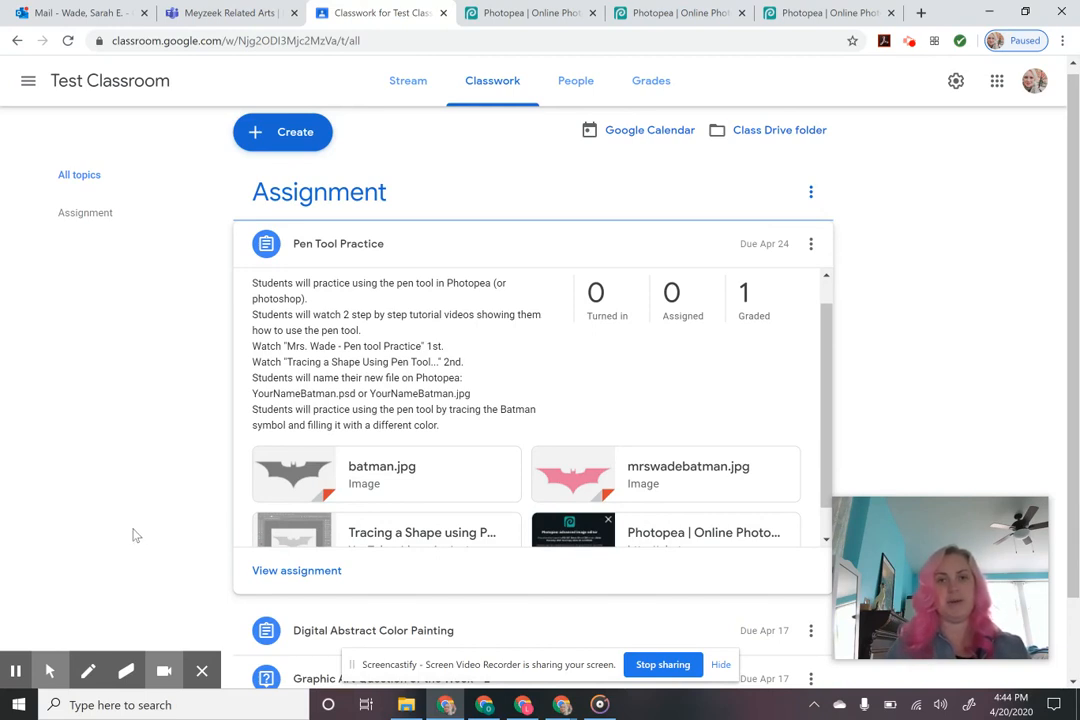
click(812, 12)
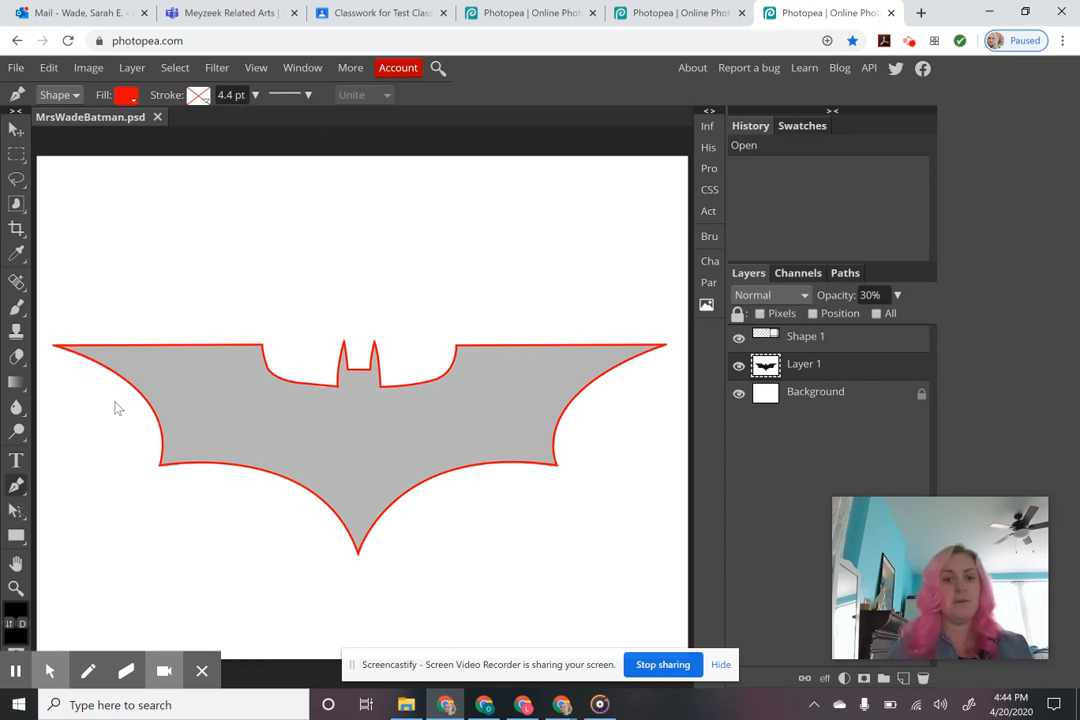
click(820, 343)
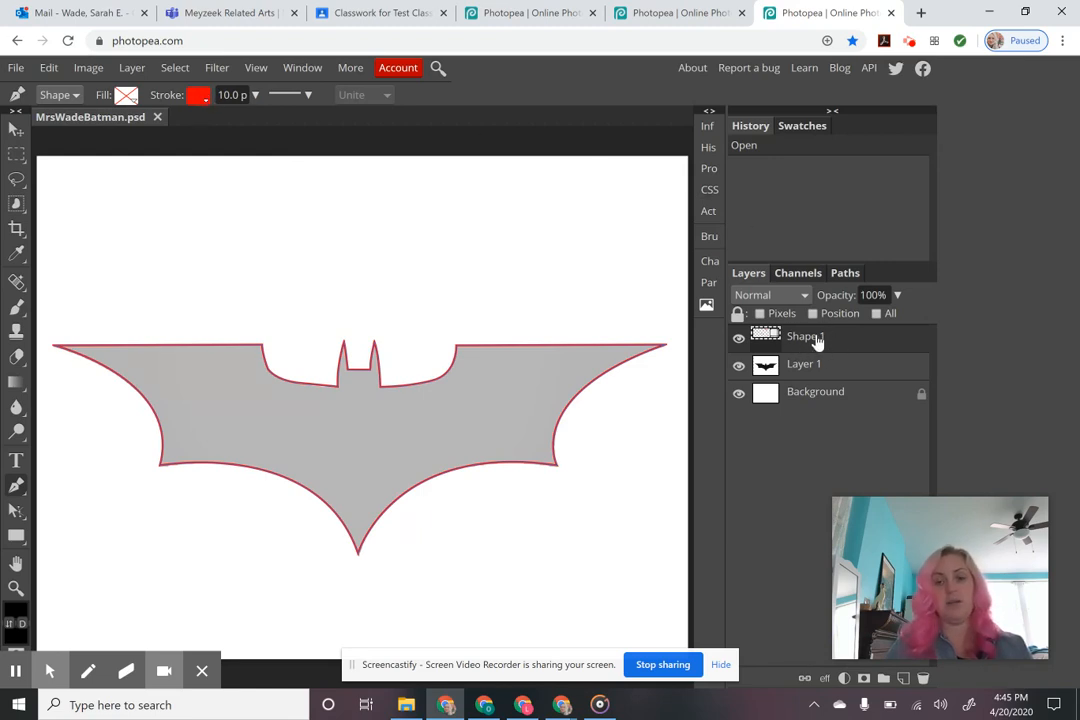
click(739, 368)
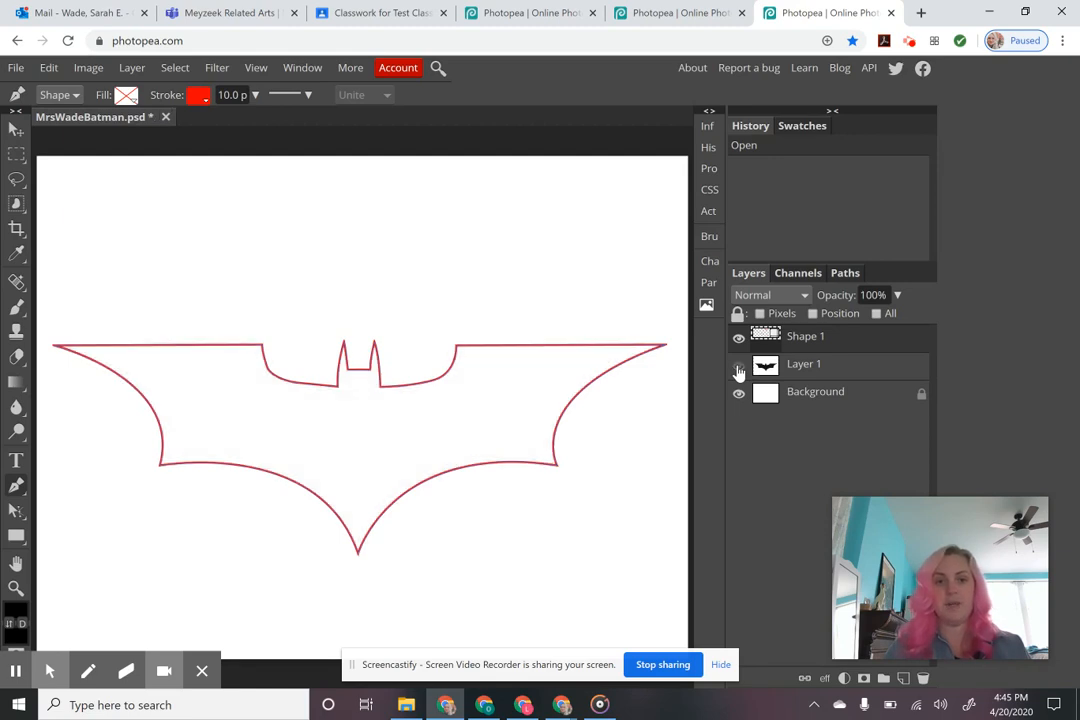
- Give Shape 1 a linear black-to-white gradient fill and look through the gradient presets
click(127, 97)
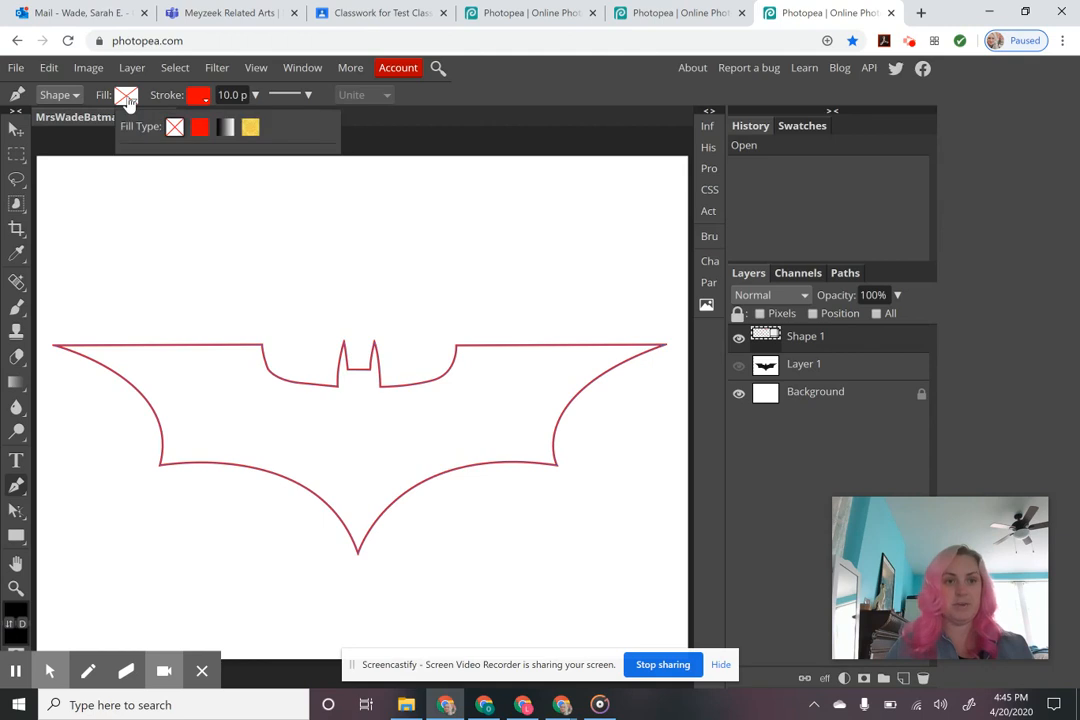
click(226, 128)
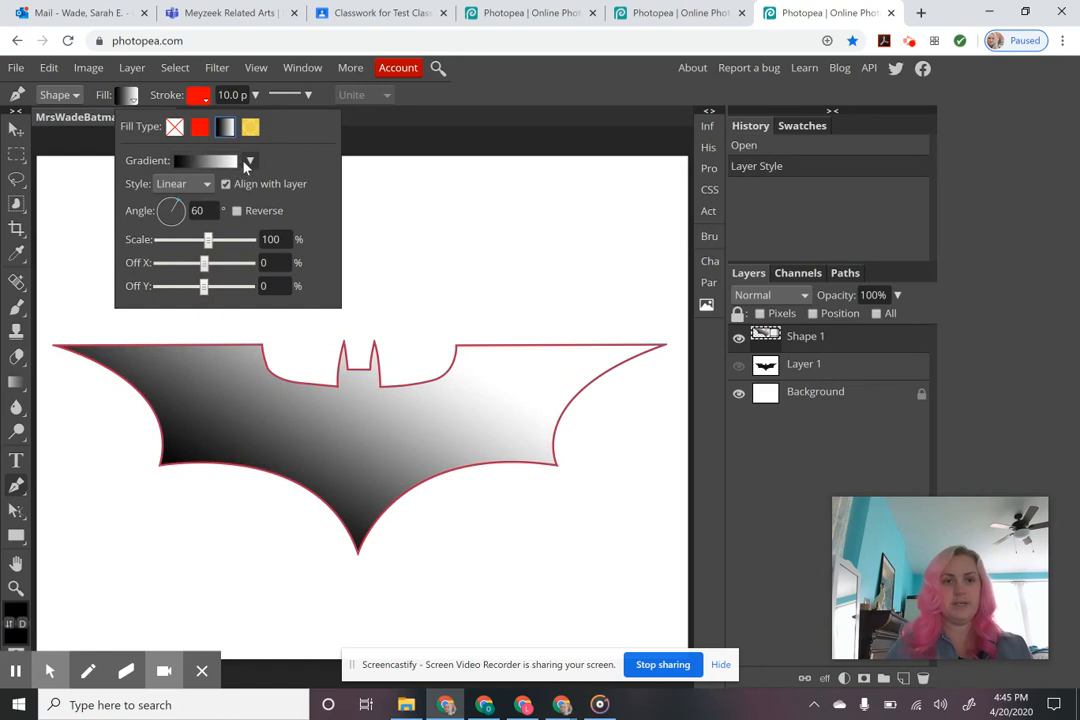
click(248, 162)
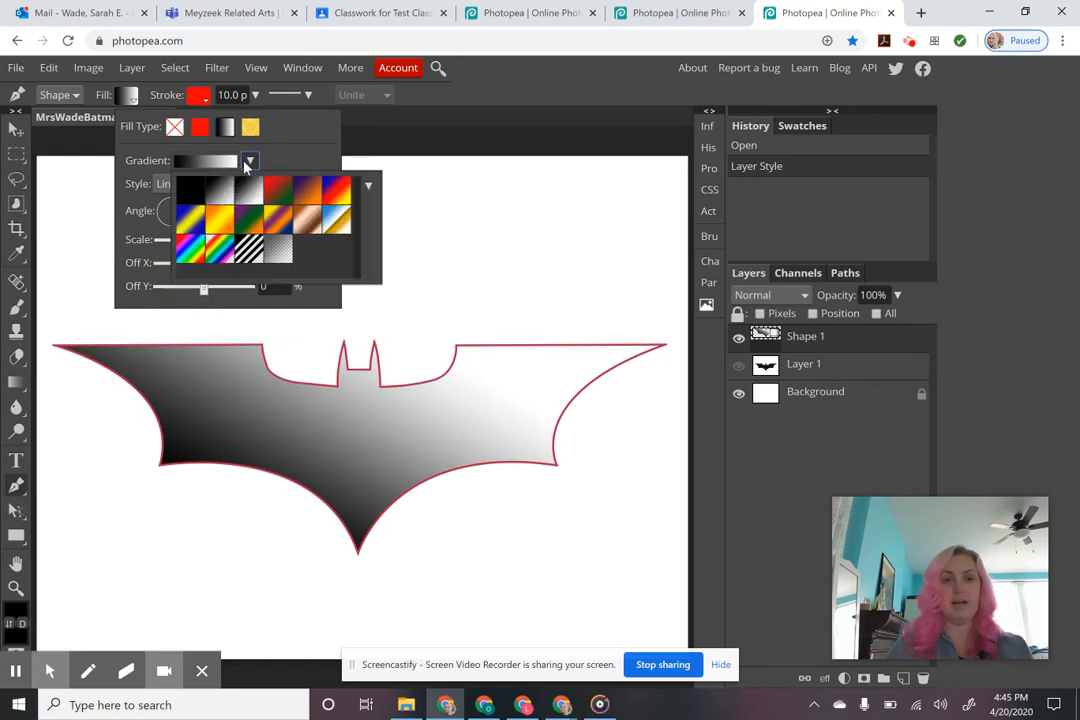
click(245, 162)
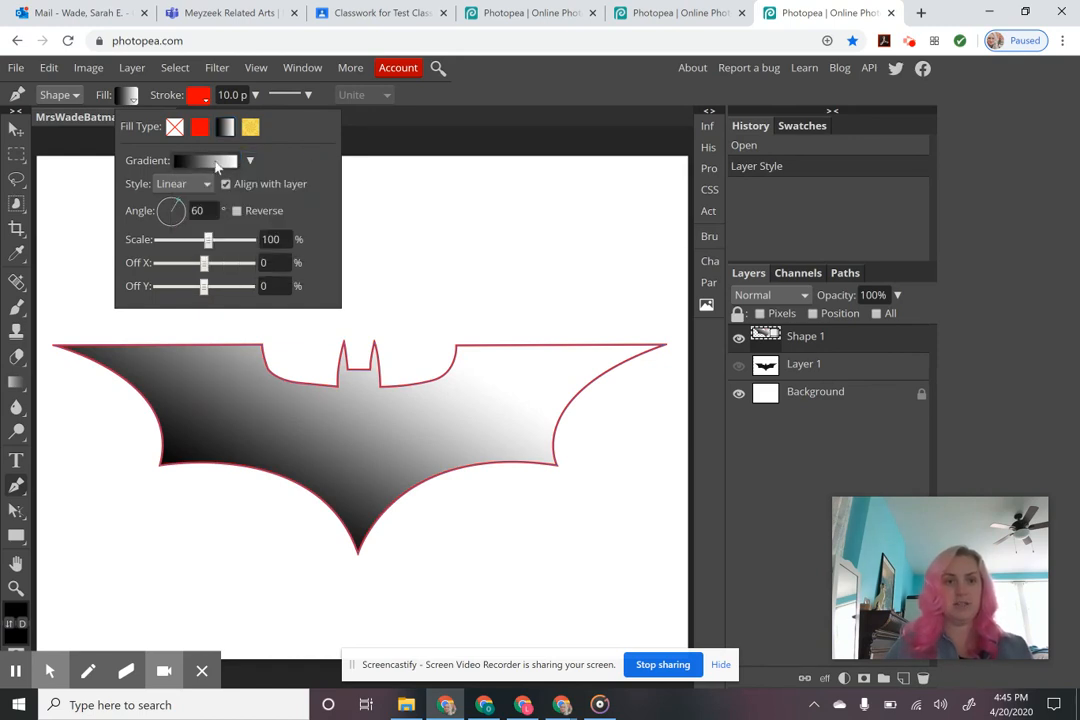
- Edit the fill gradient and set its start colour at position 0% to red f50808
click(210, 162)
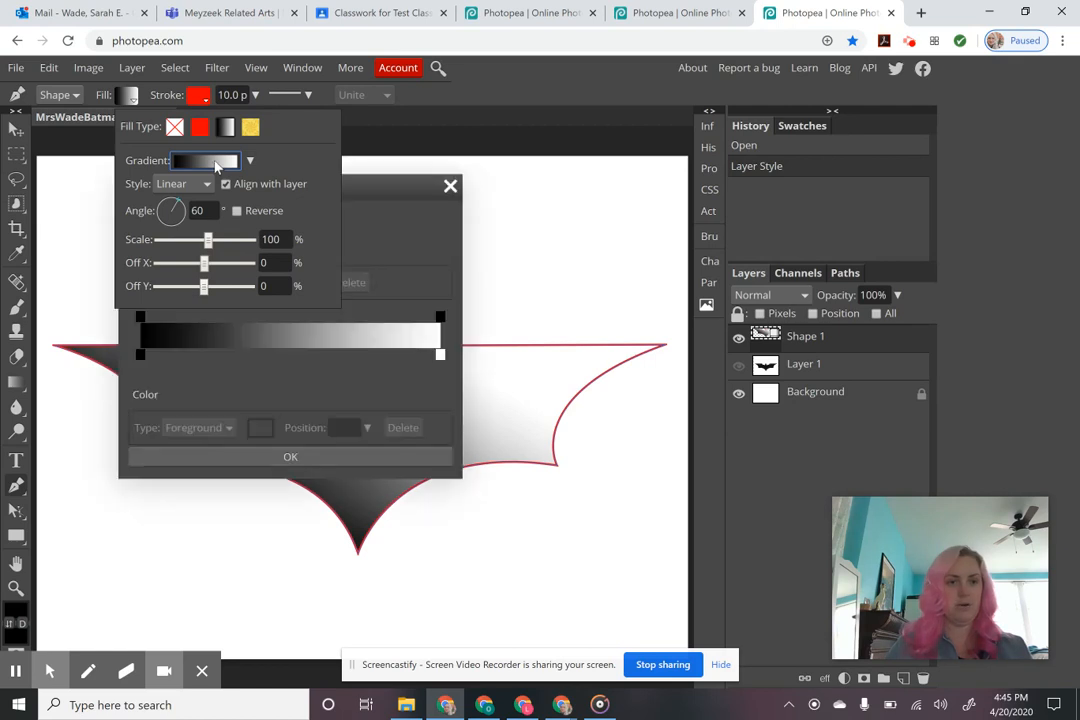
drag(403, 183, 897, 68)
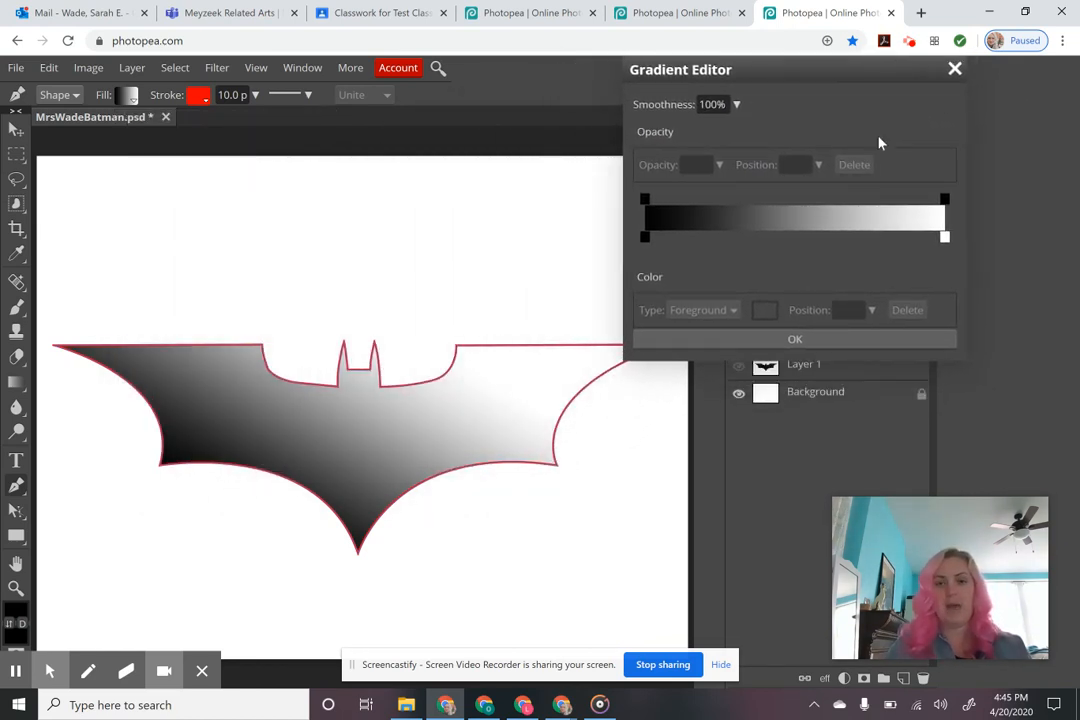
double_click(645, 238)
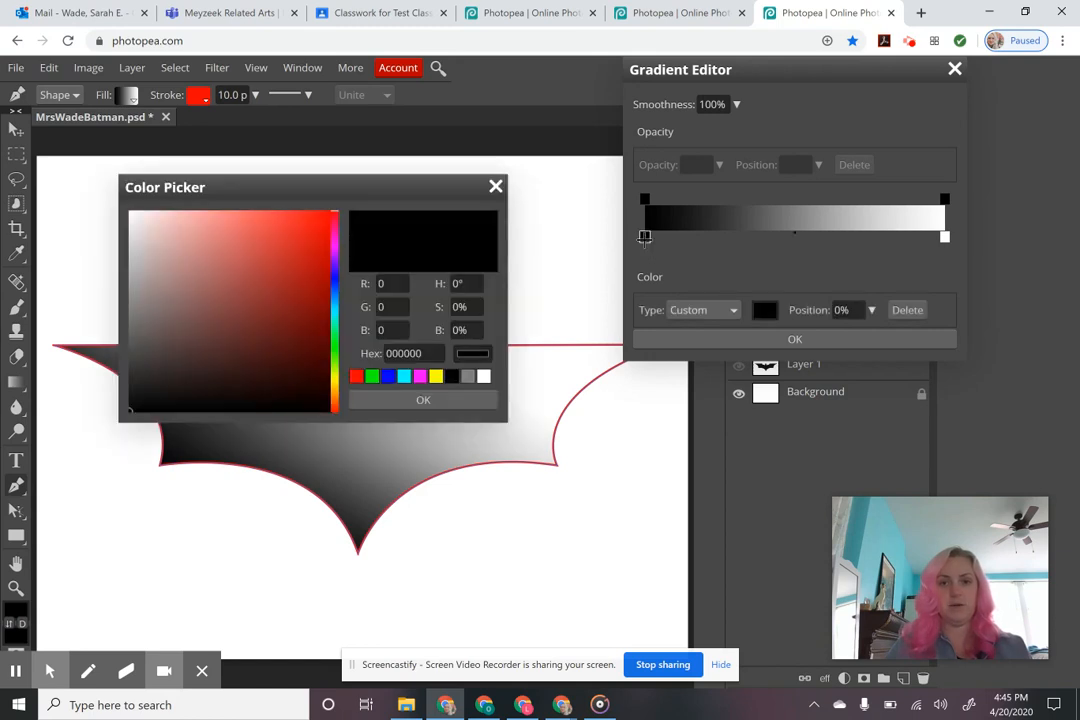
click(323, 219)
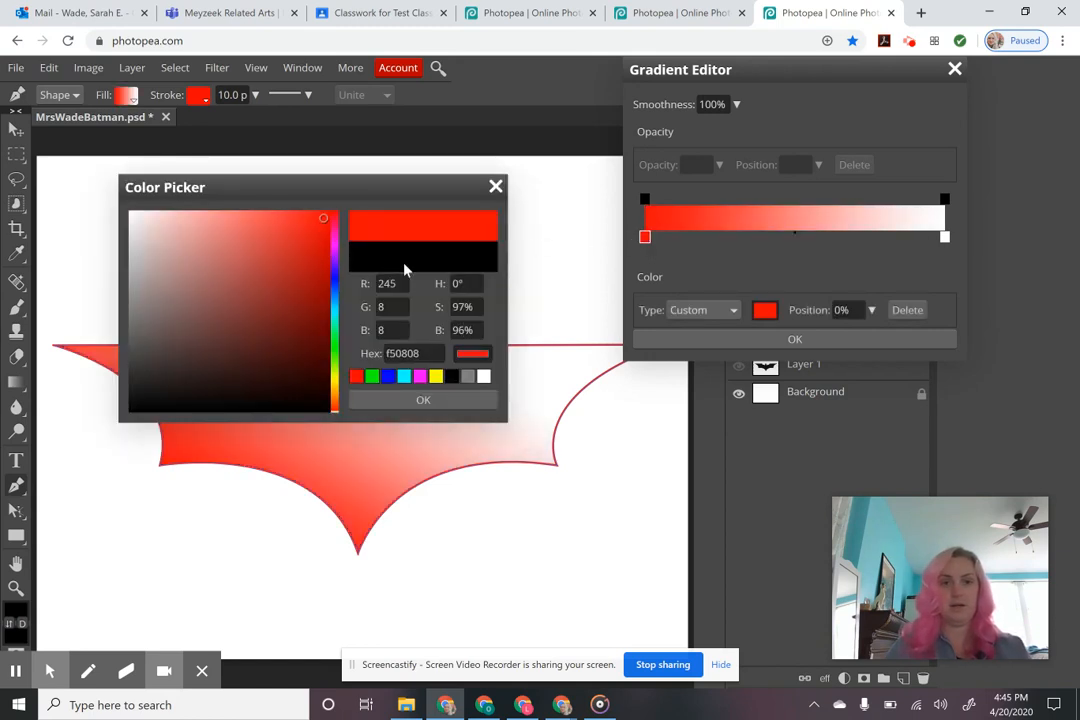
click(424, 401)
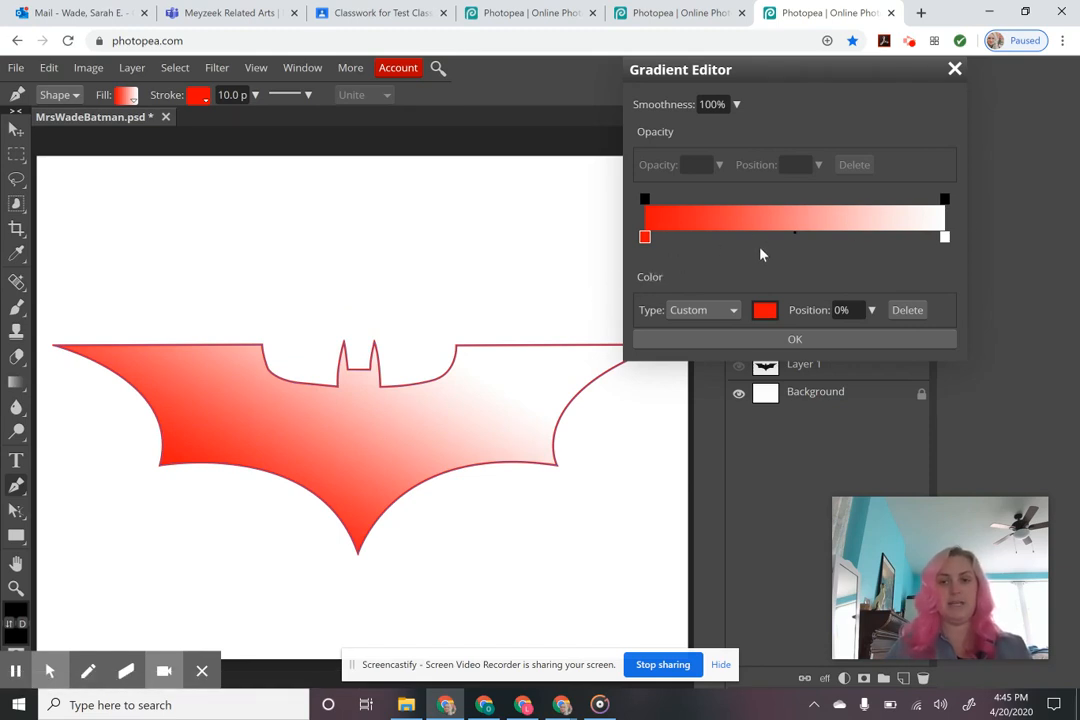
- Set the gradient's end colour at position 100% to yellow ffff00 and apply the edited gradient
click(945, 238)
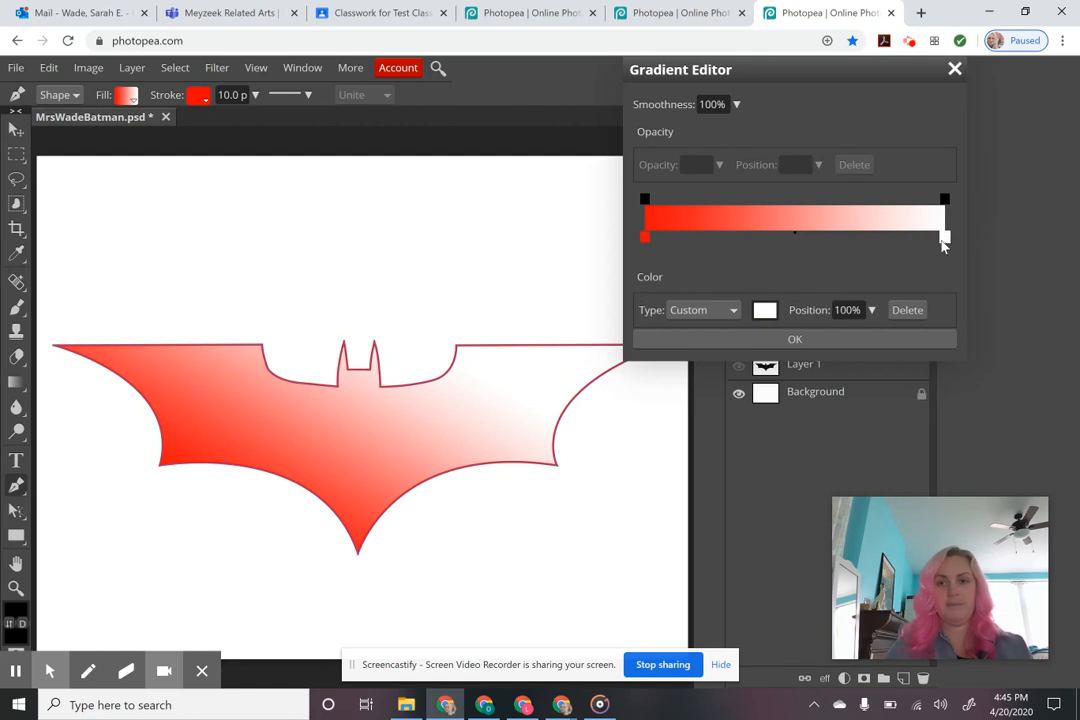
double_click(944, 238)
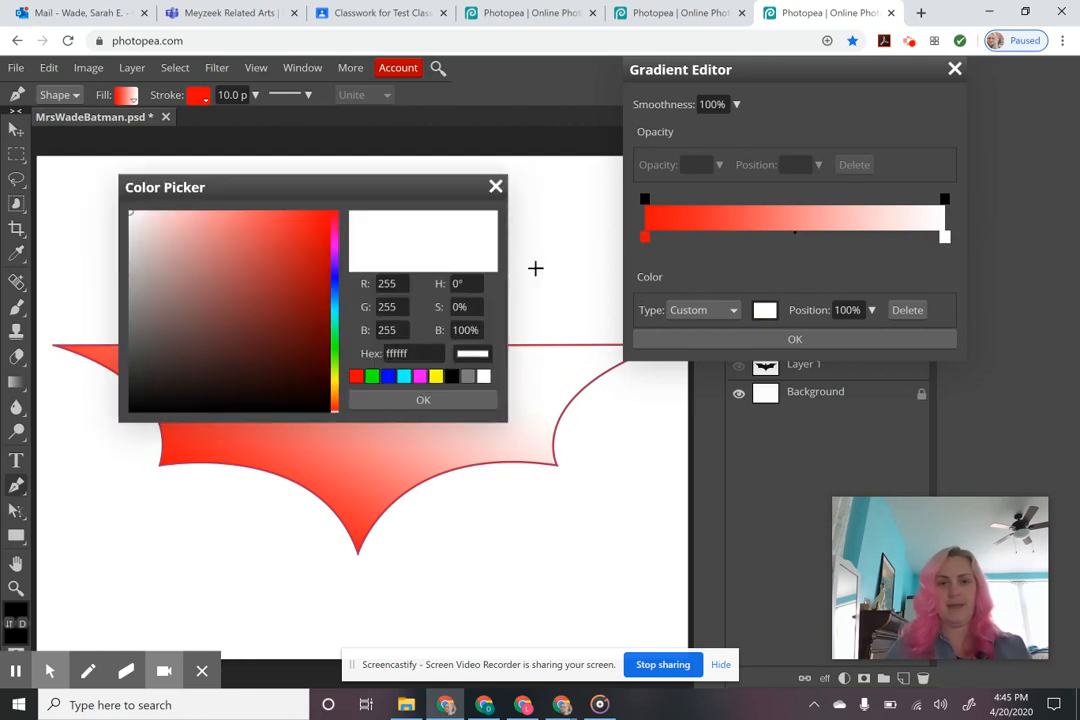
click(436, 377)
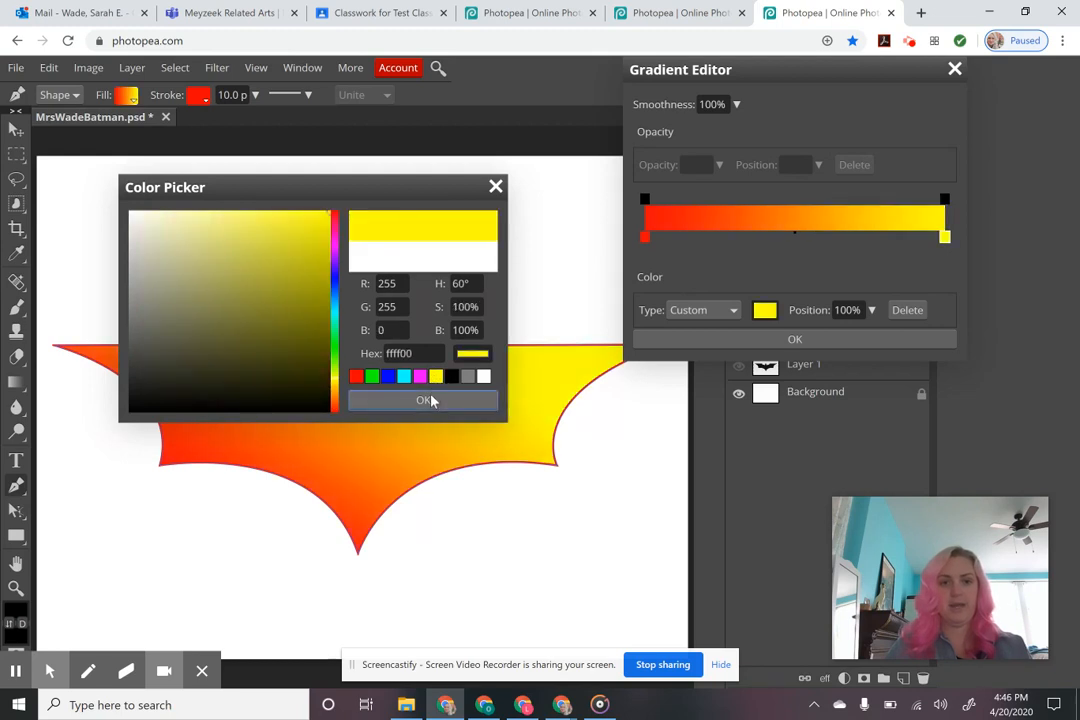
click(425, 400)
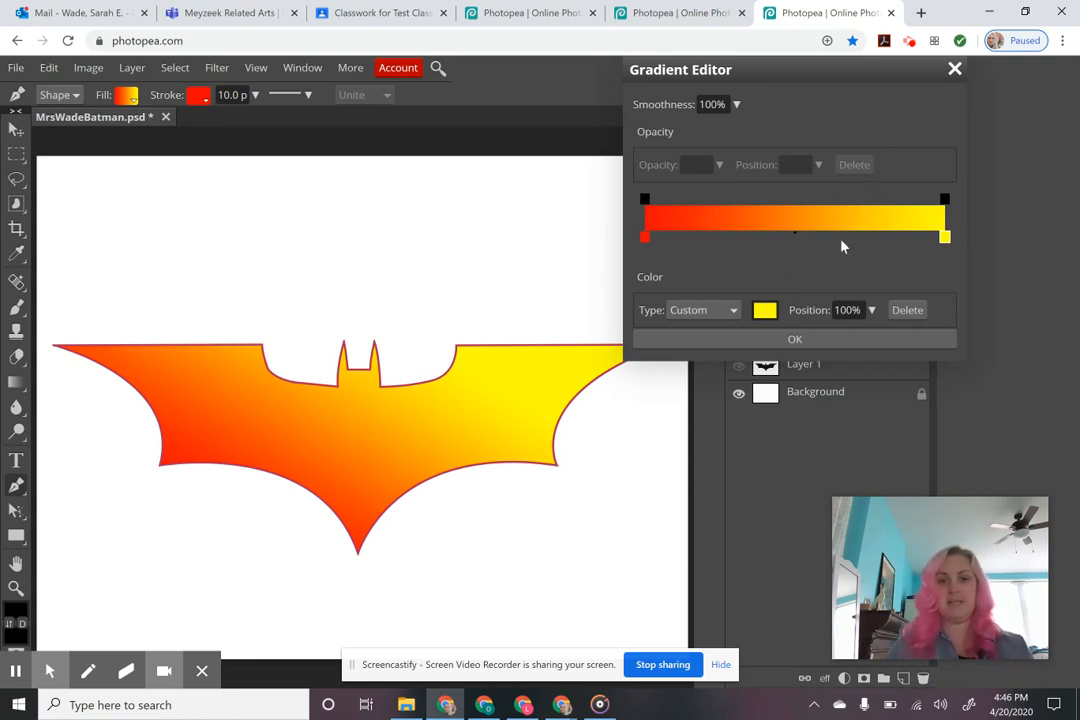
click(812, 340)
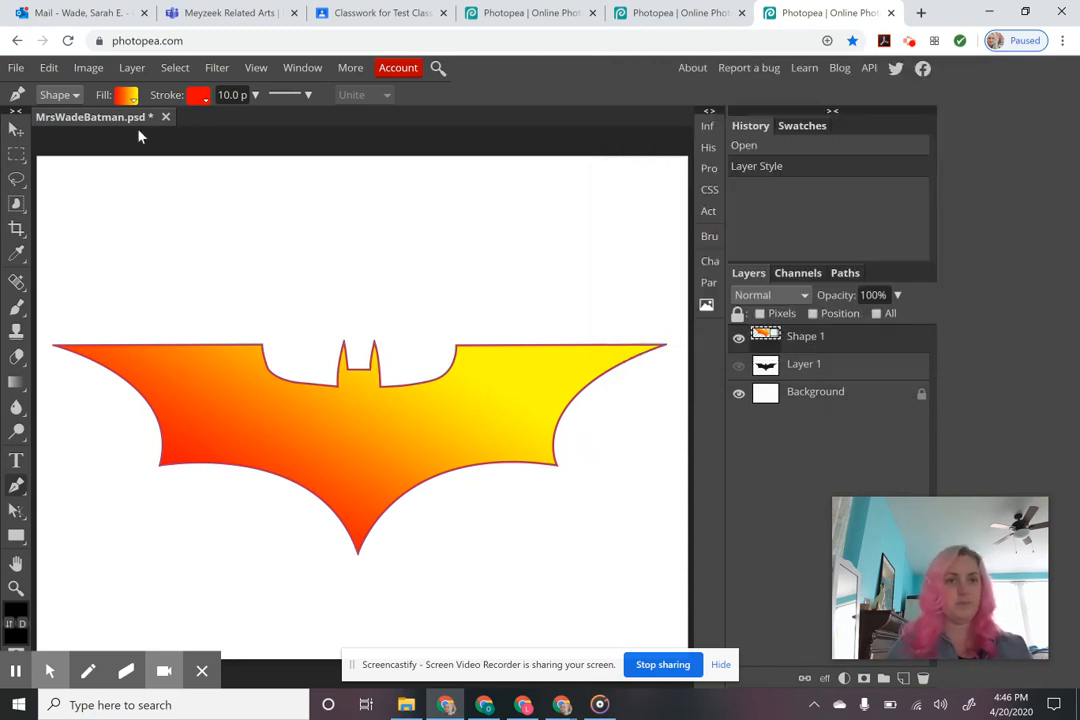
- Change Shape 1's fill to a pattern, trying the yellow, black and red dotted patterns before choosing the beige diamond pattern
click(126, 95)
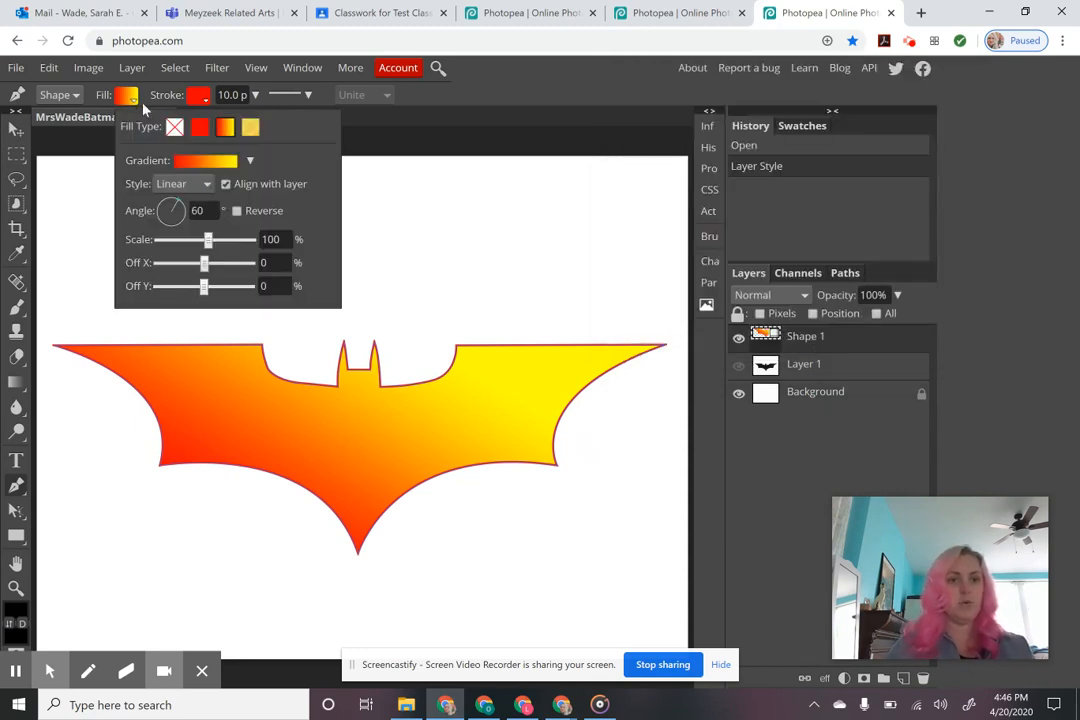
click(253, 129)
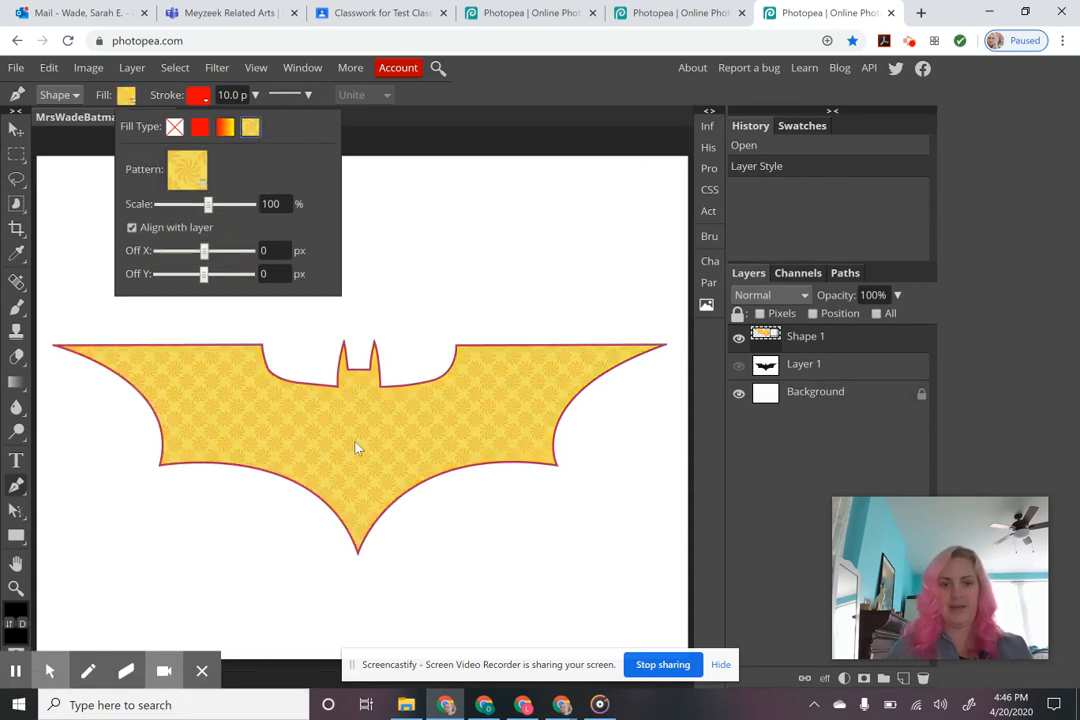
click(204, 186)
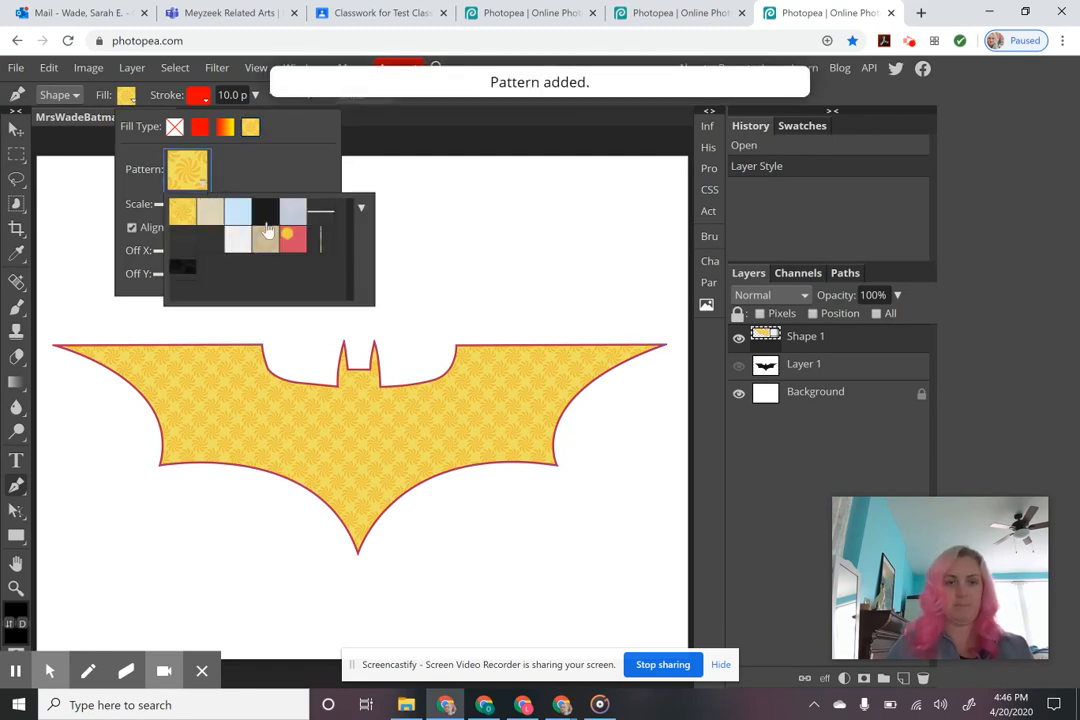
click(186, 270)
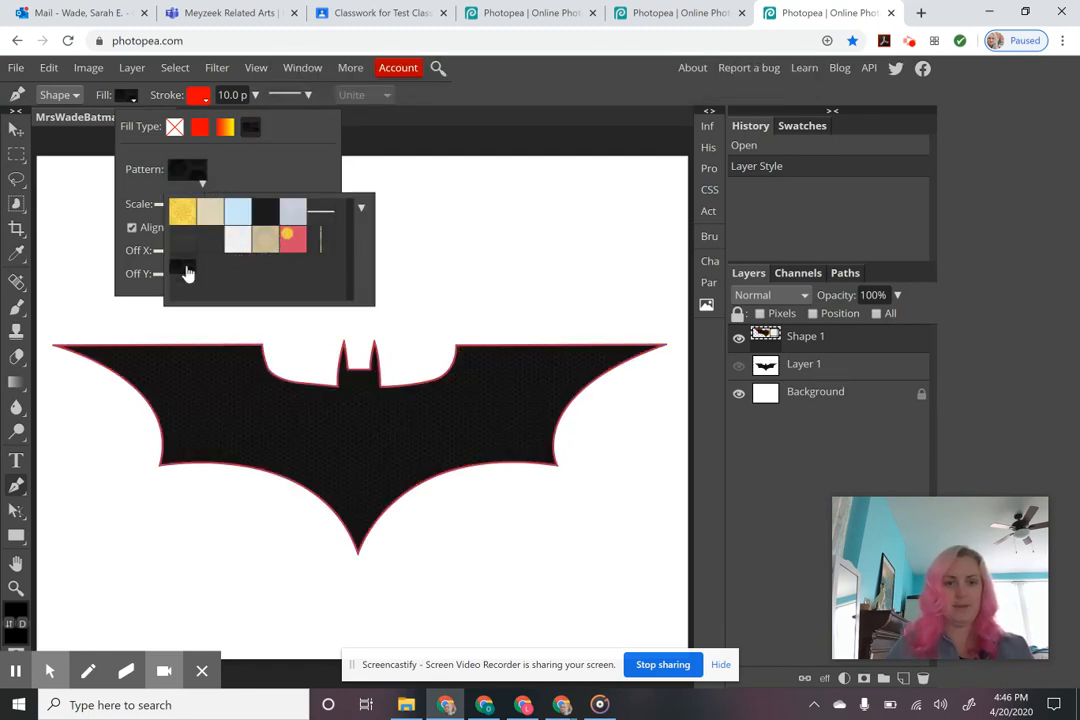
click(283, 245)
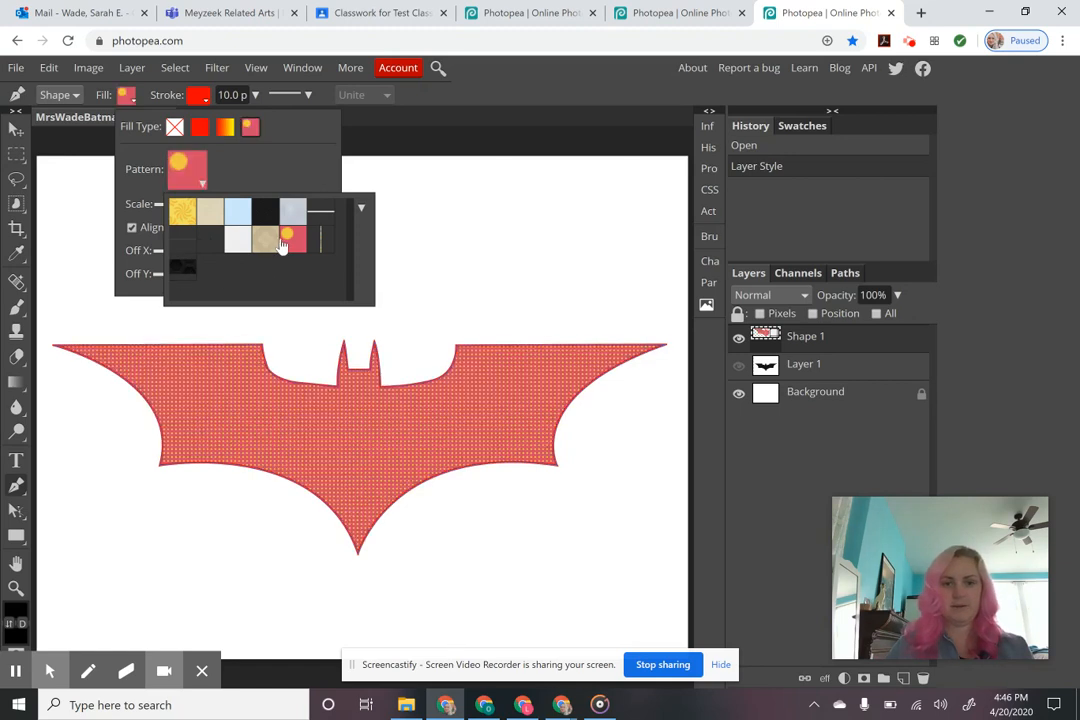
click(273, 243)
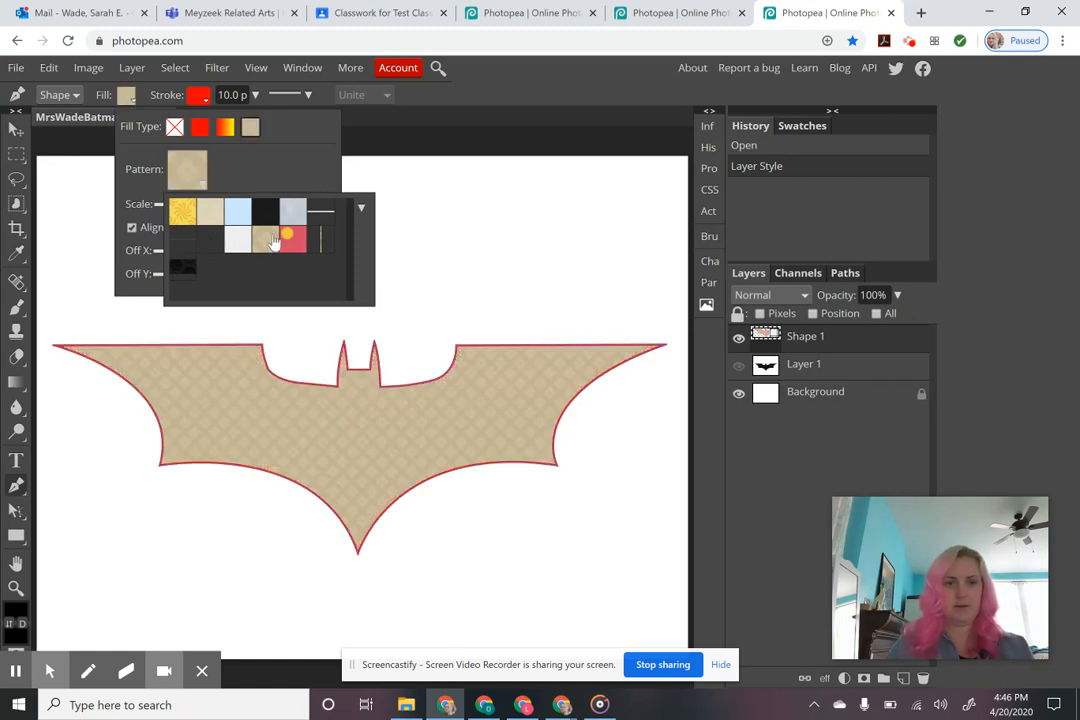
- Give Shape 1 a solid red fill and a magenta stroke, reapplying the red fill after the stroke colour is changed
click(203, 136)
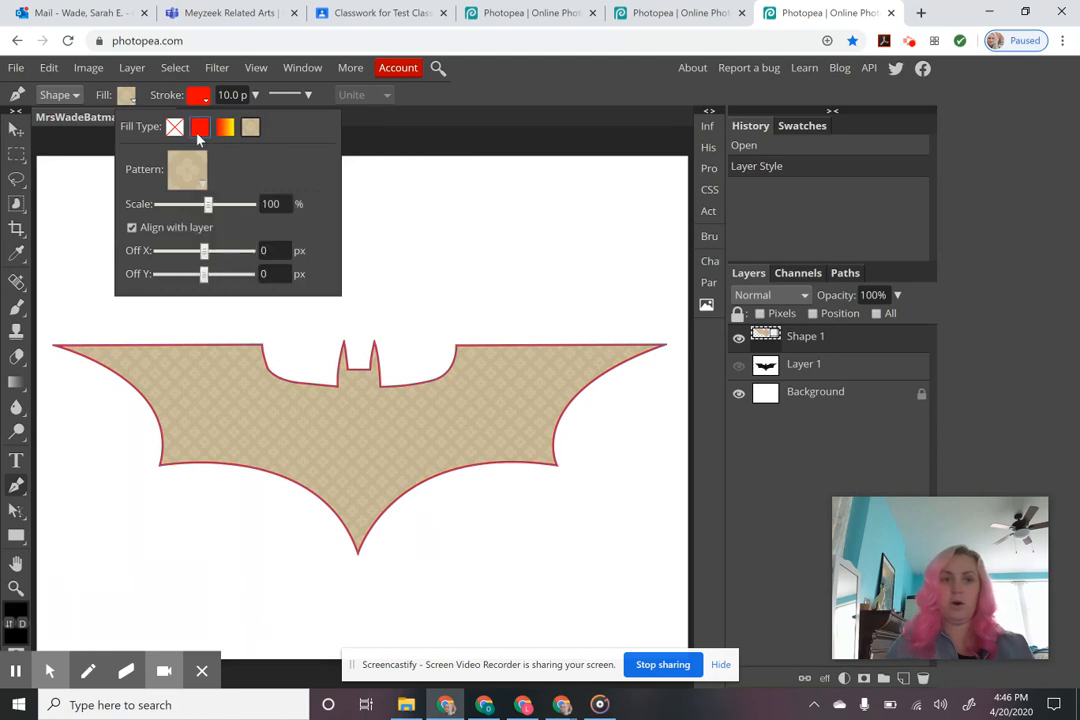
click(198, 139)
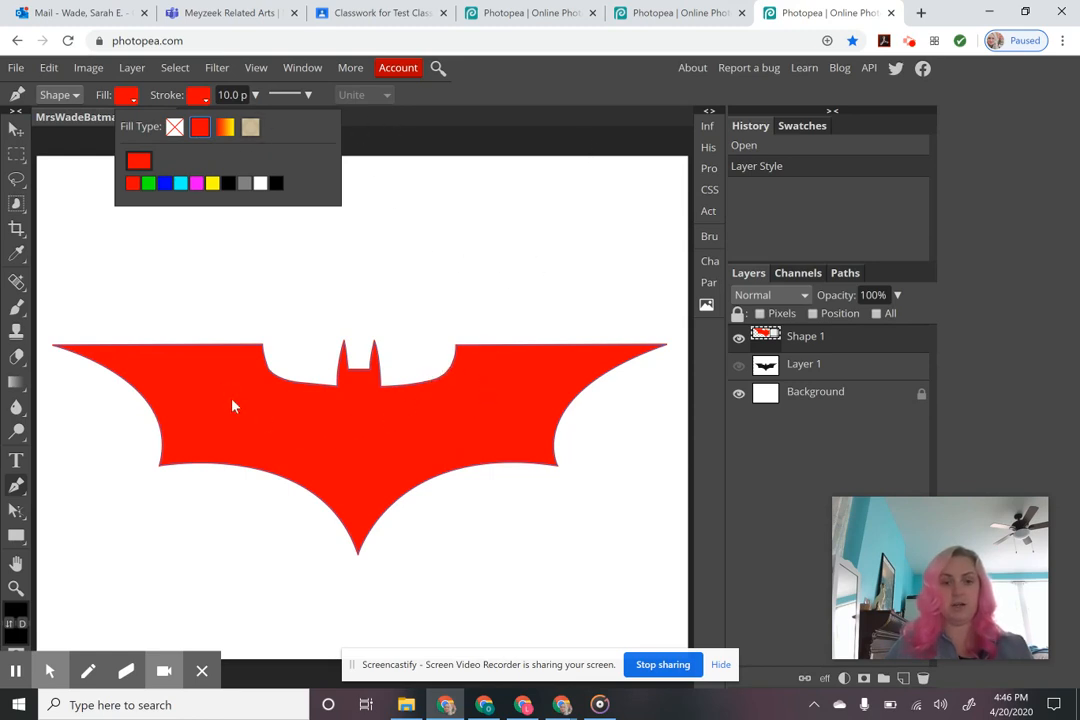
click(562, 78)
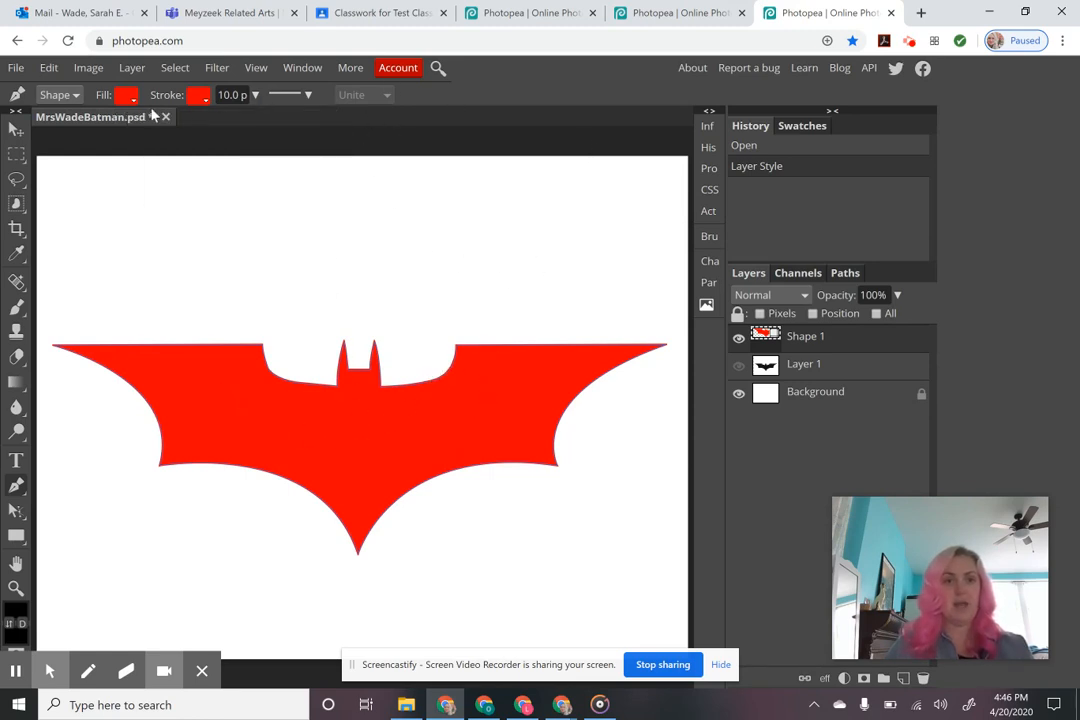
click(200, 95)
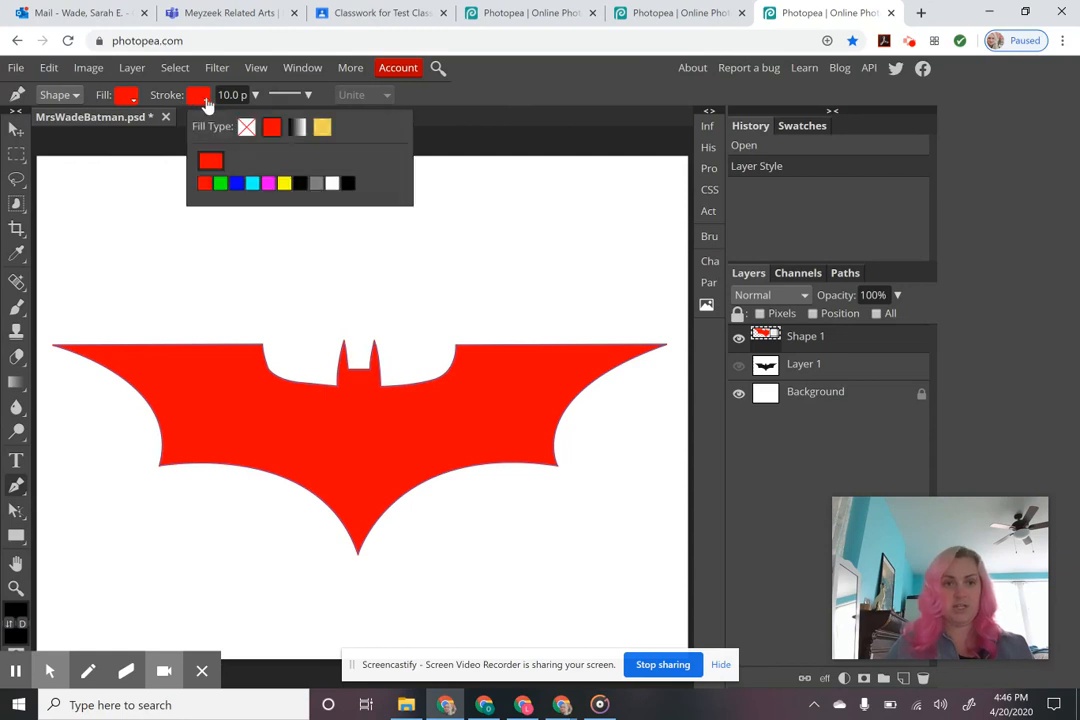
click(268, 183)
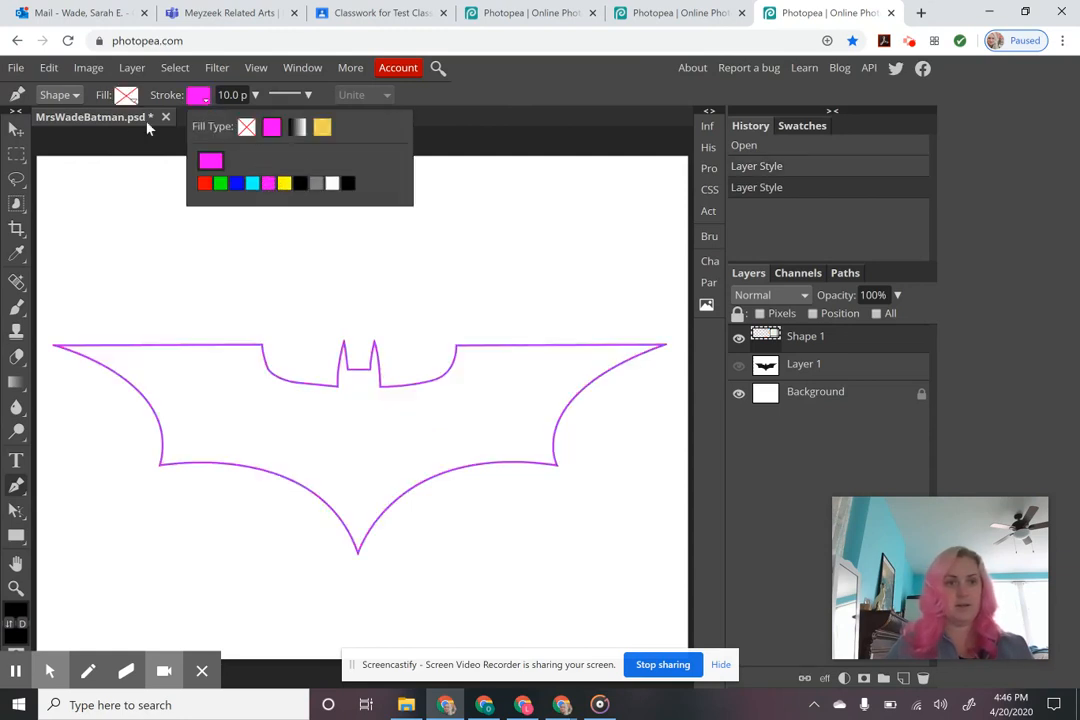
click(125, 95)
click(200, 130)
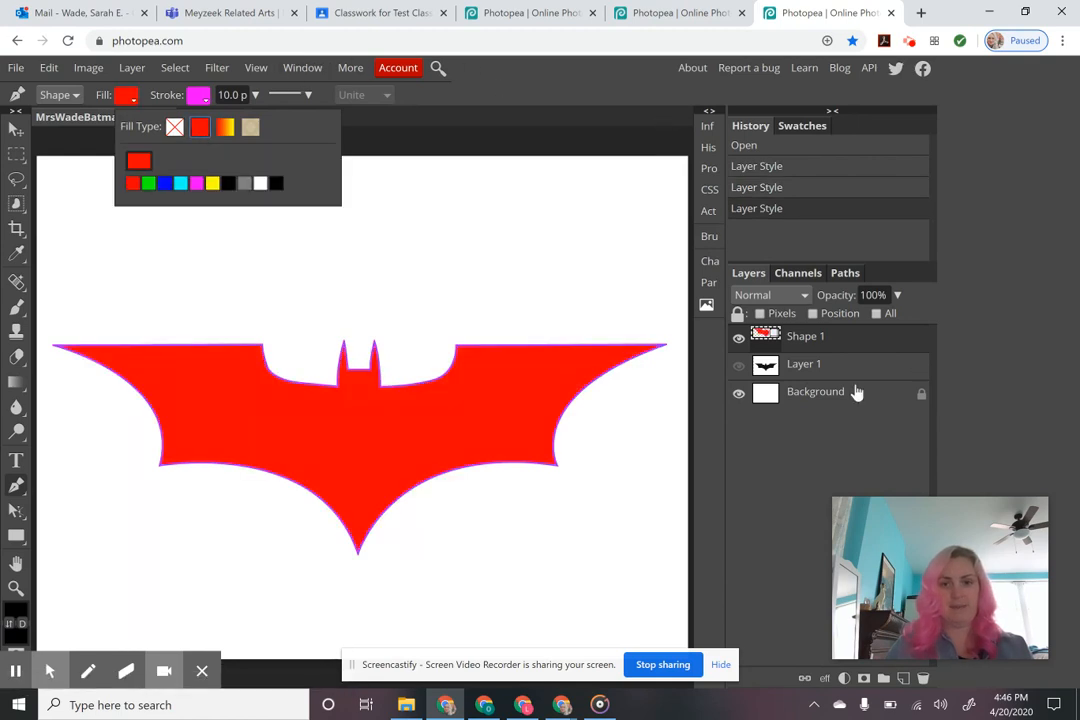
- Select the Shape 1 layer again and set its stroke to blue, briefly trying red as the stroke colour
click(813, 396)
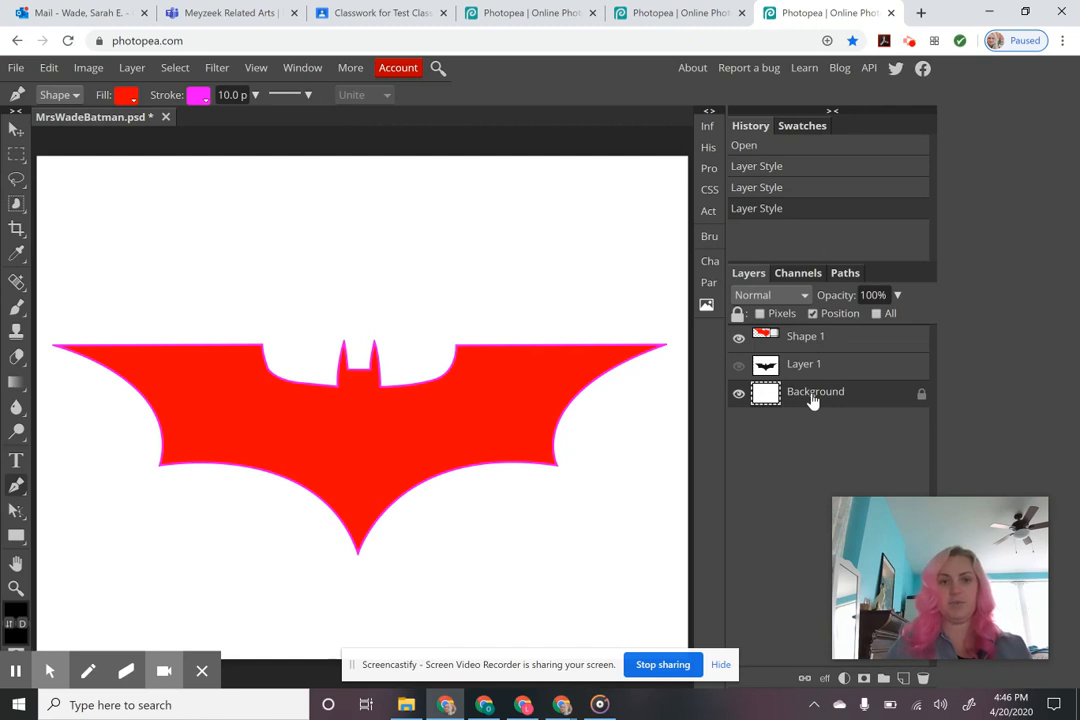
click(778, 338)
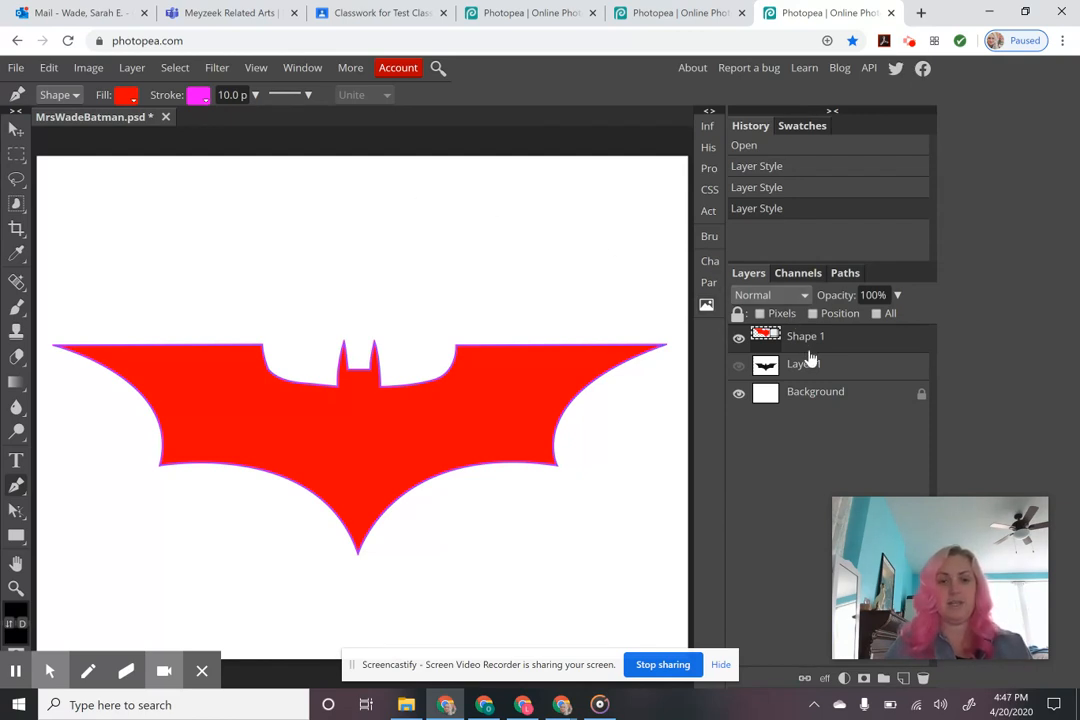
click(199, 96)
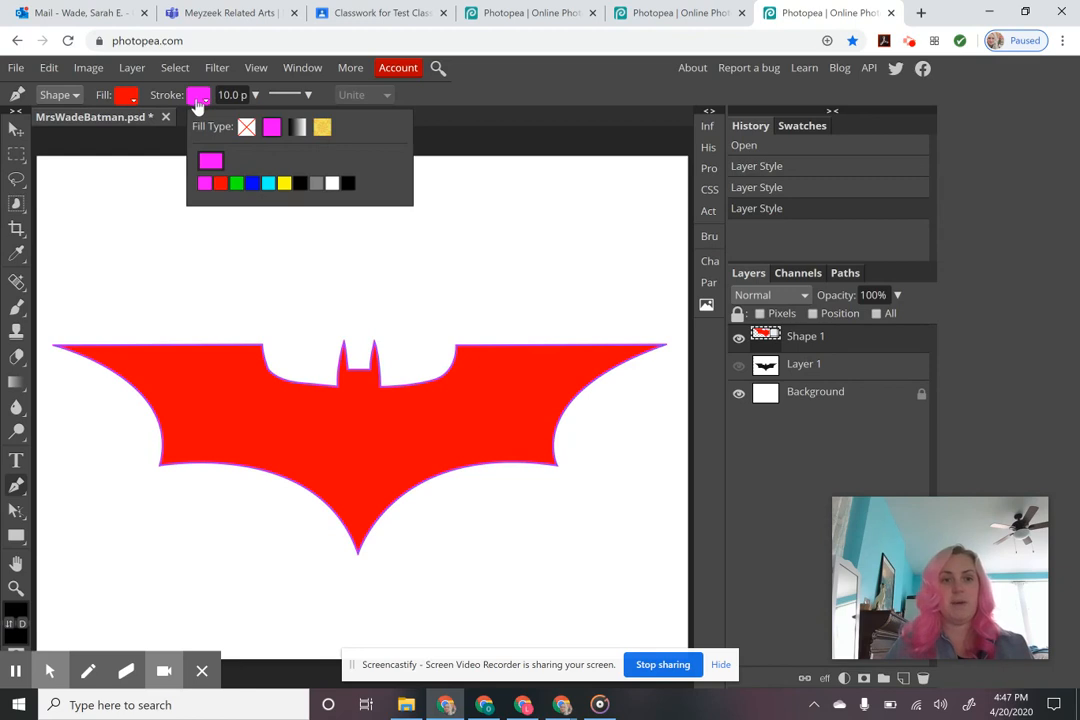
click(252, 183)
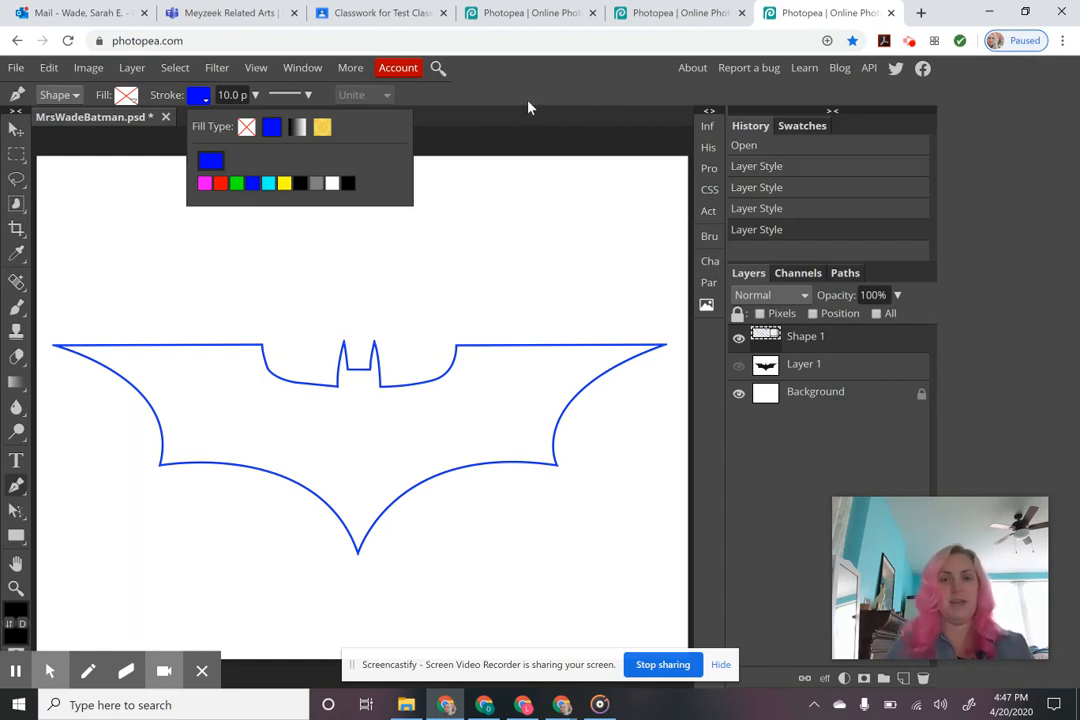
click(220, 183)
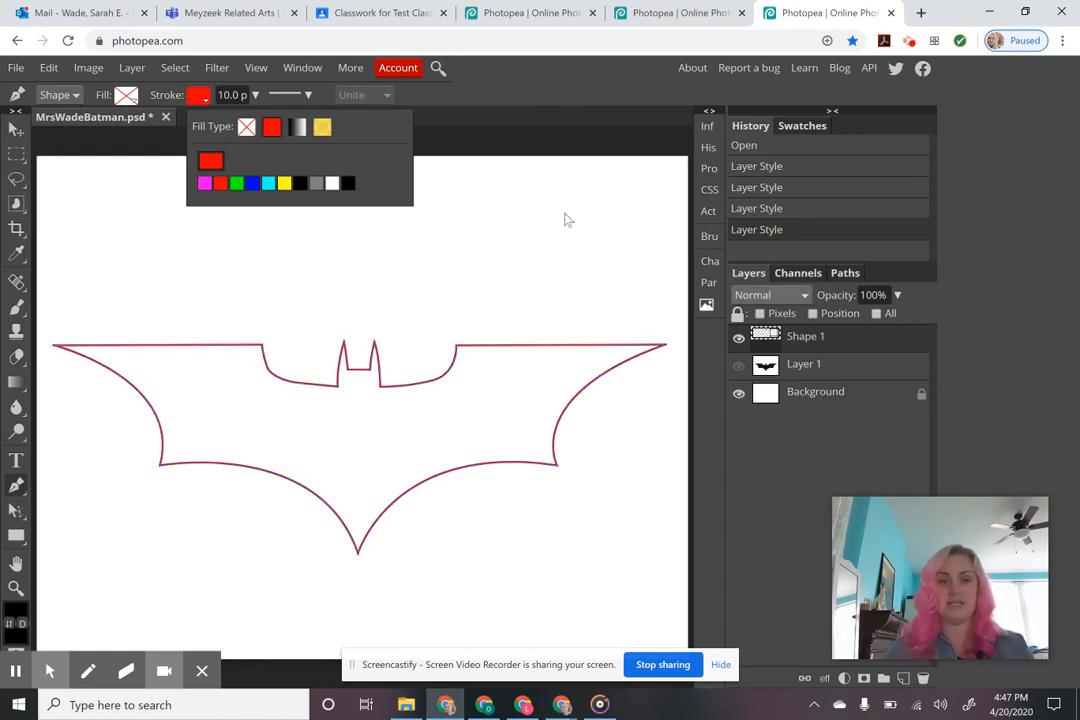
click(252, 183)
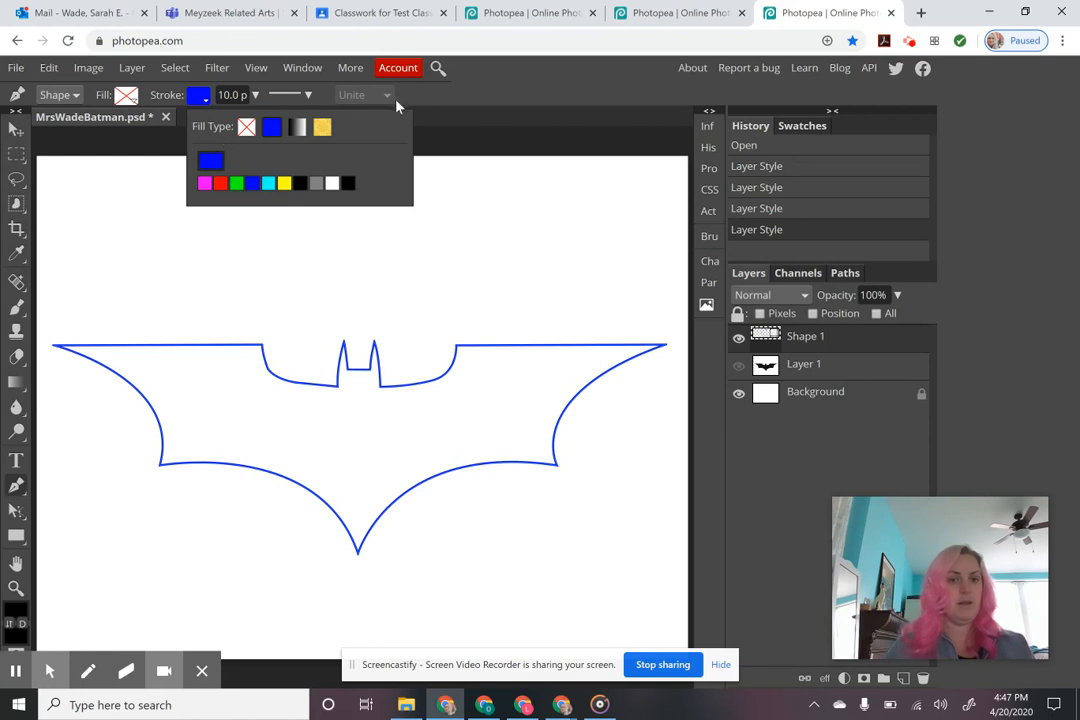
click(411, 70)
- Fill Shape 1 with the red-to-yellow gradient
click(126, 97)
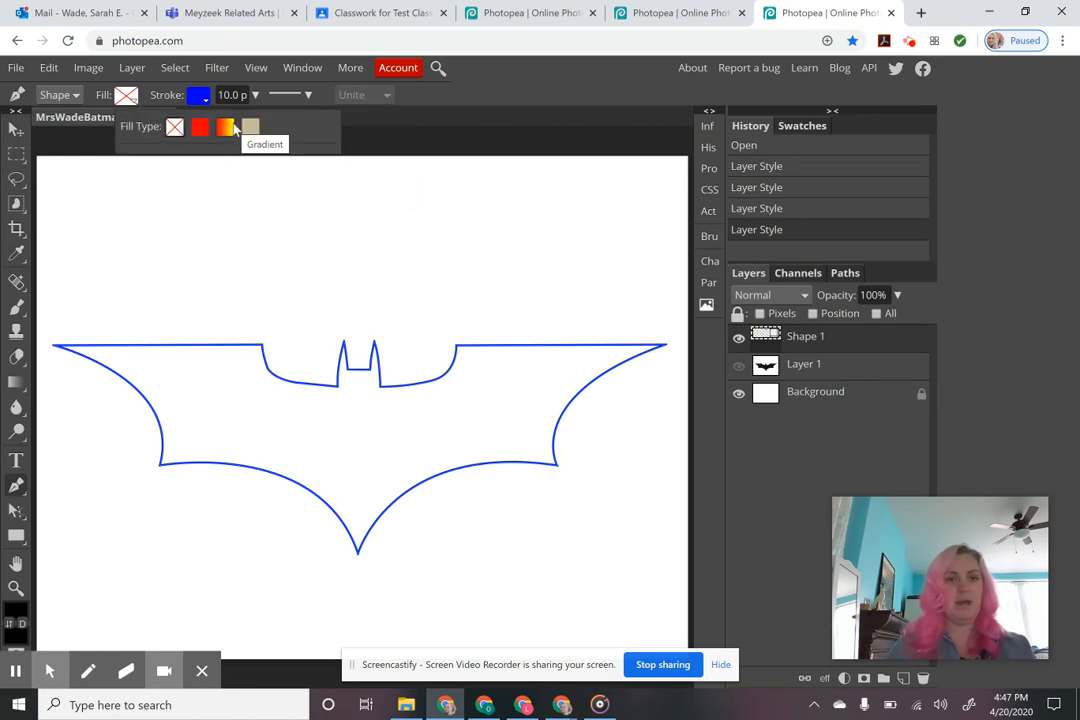
click(228, 126)
click(498, 84)
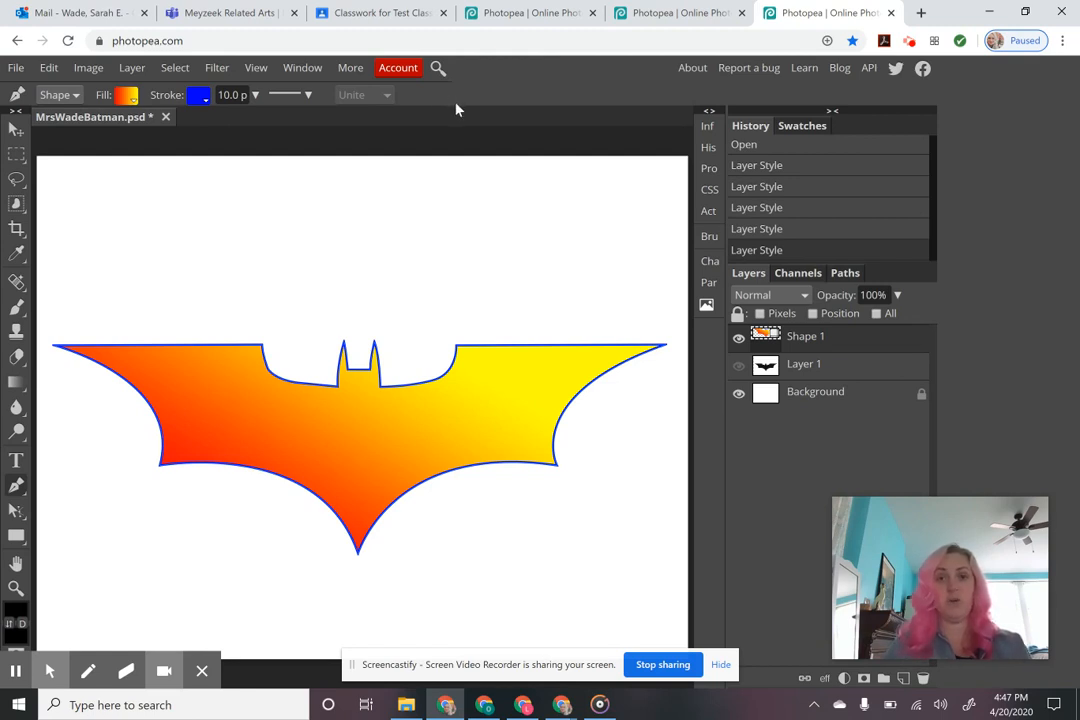
- Save the Batman document as a PSD and export it as a JPG with the default settings
click(16, 68)
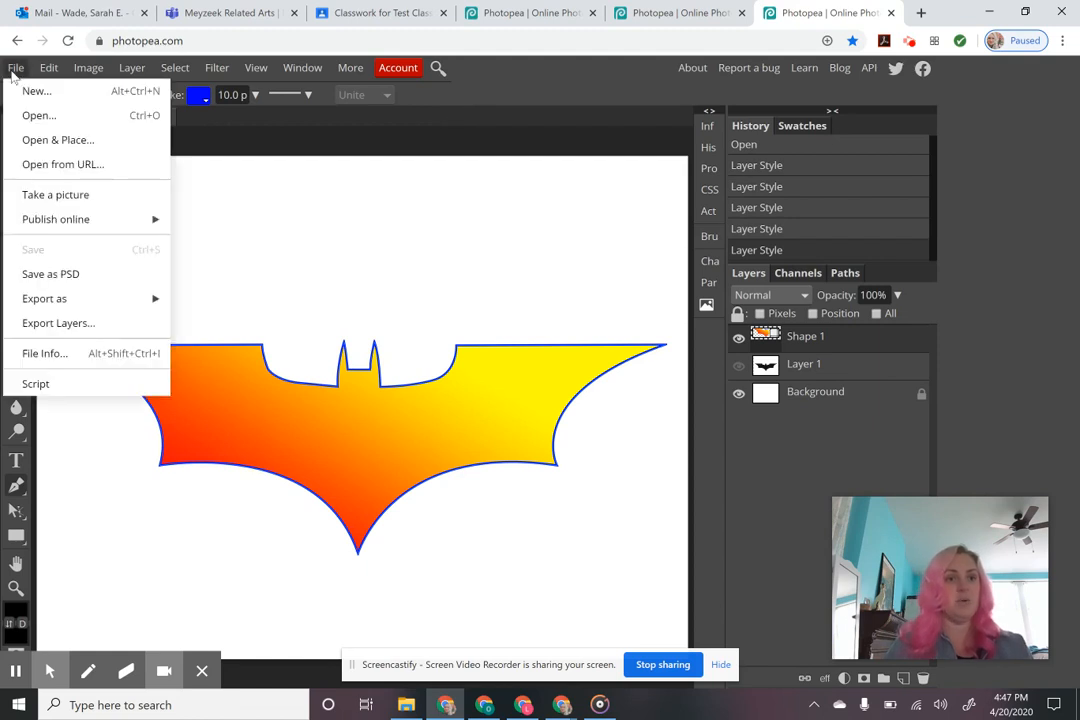
click(72, 274)
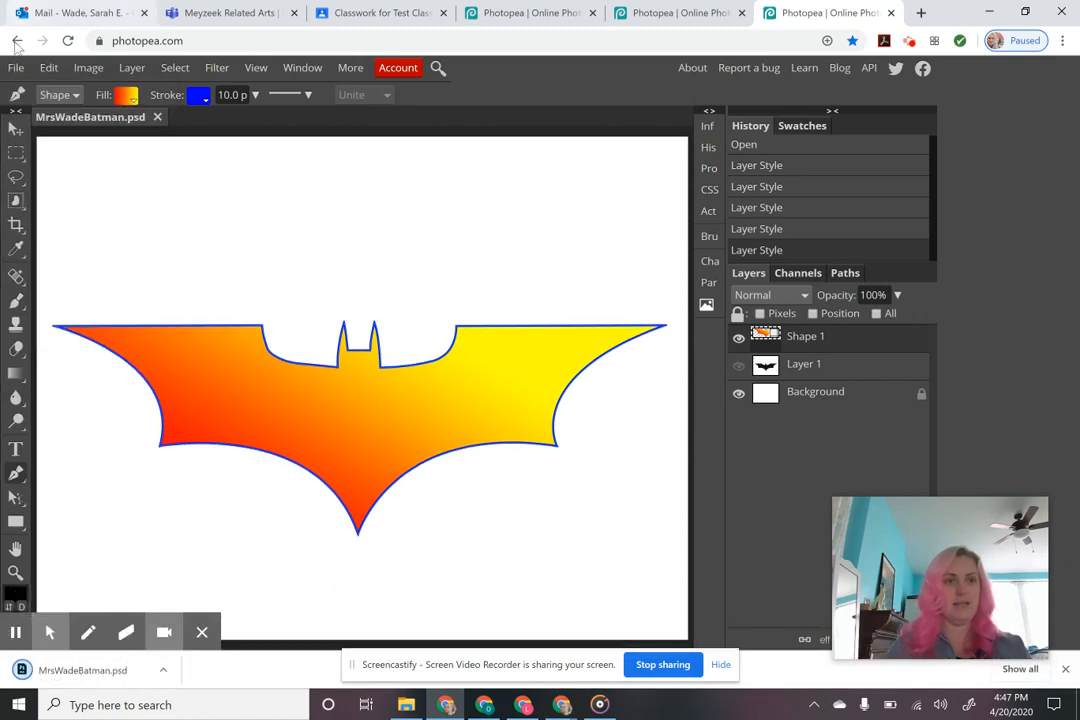
click(16, 67)
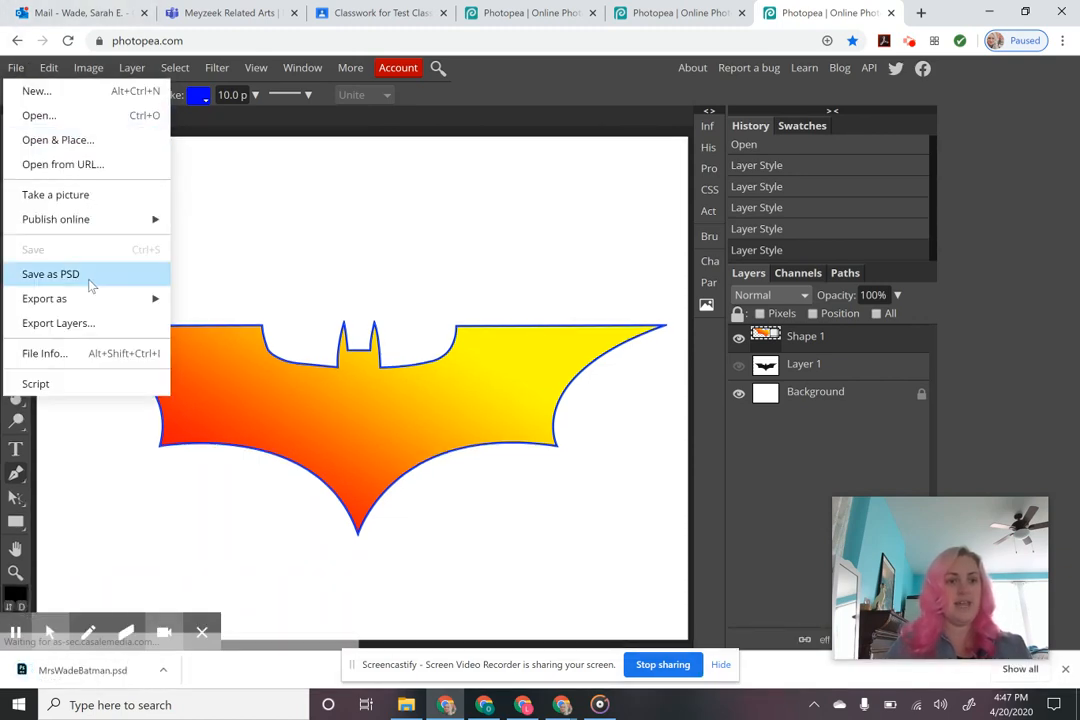
mouse_move(90, 298)
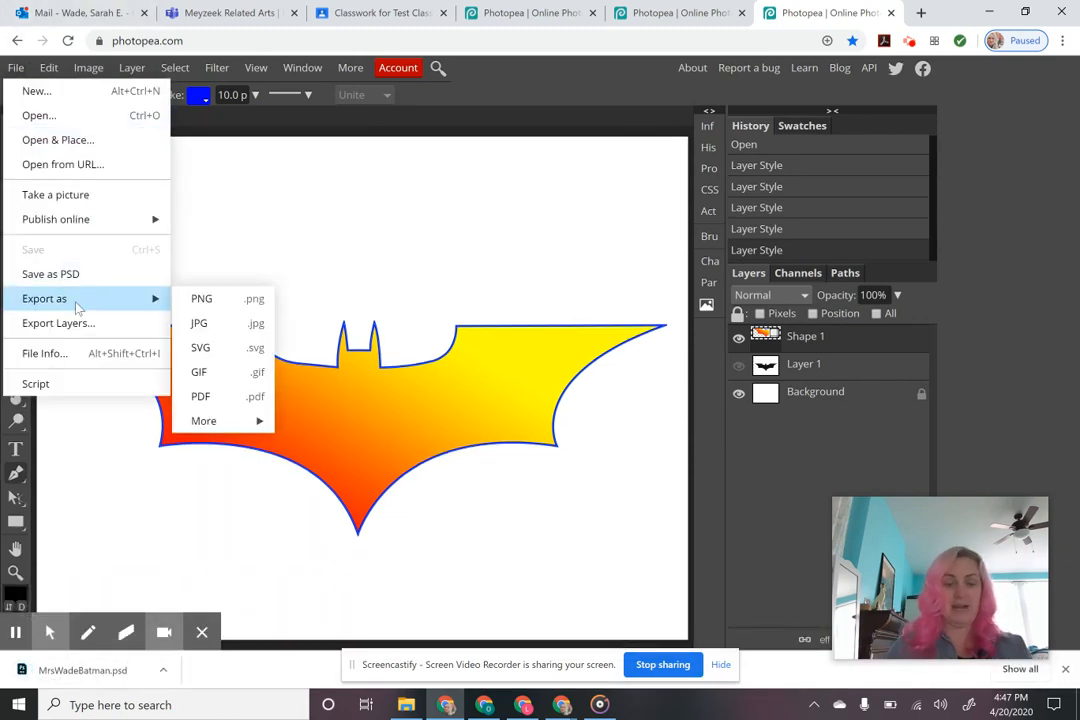
click(202, 324)
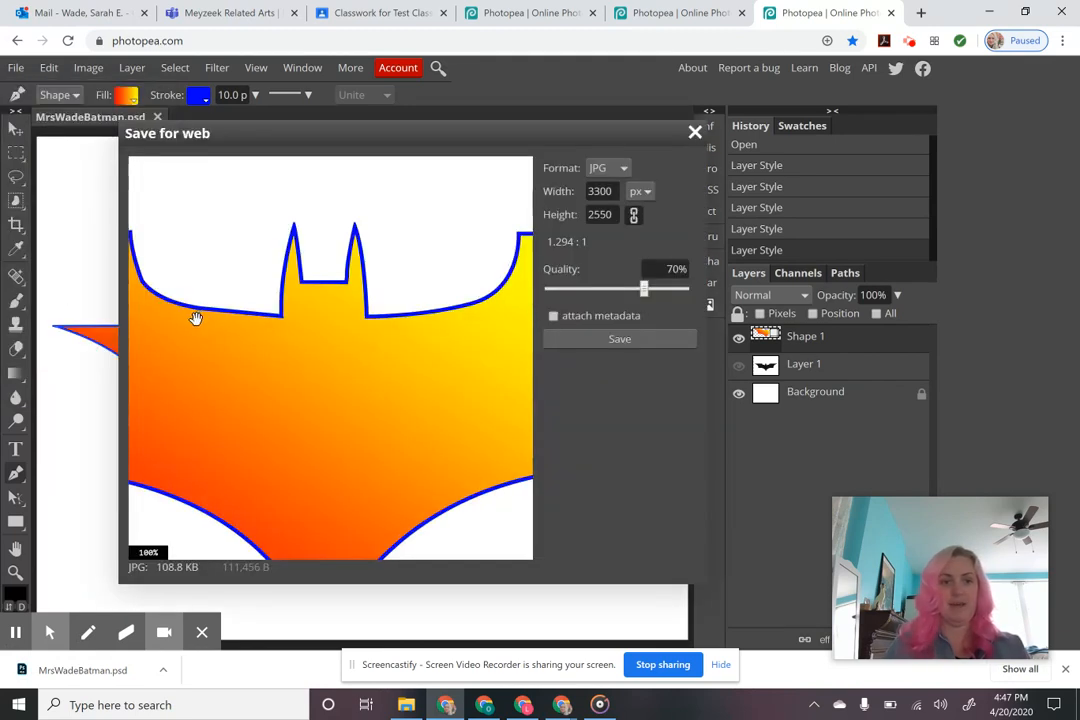
click(613, 343)
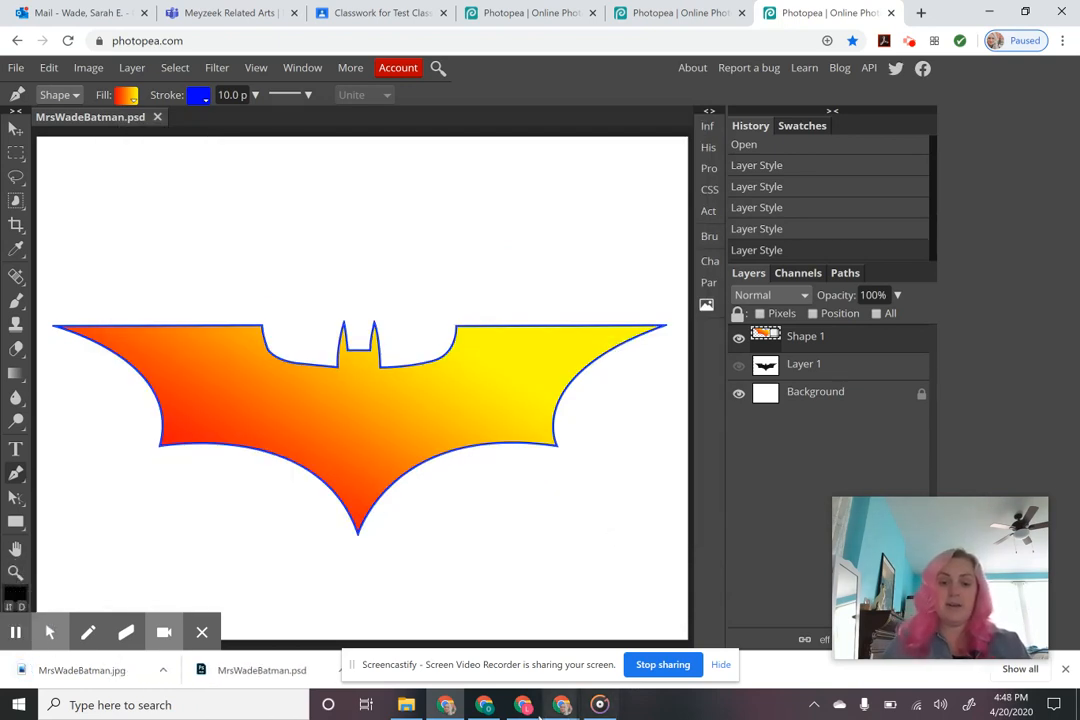
- Switch to Google Classroom, attach the exported Batman JPG from Downloads to the Pen Tool Practice assignment, and resubmit the work
click(487, 705)
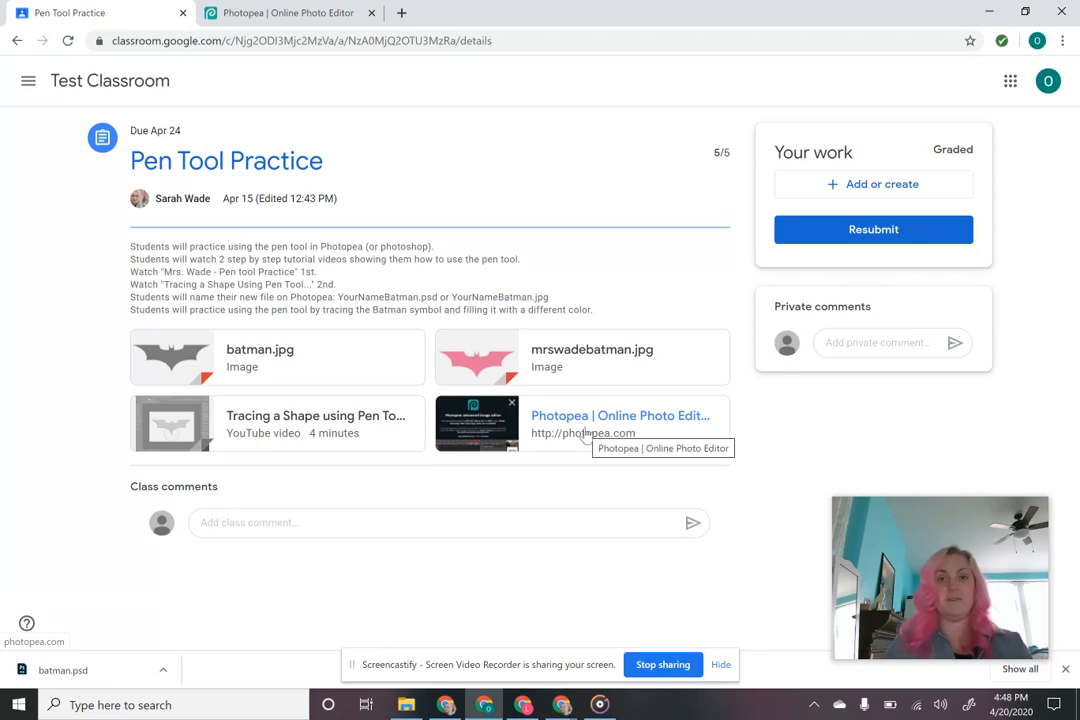
click(831, 187)
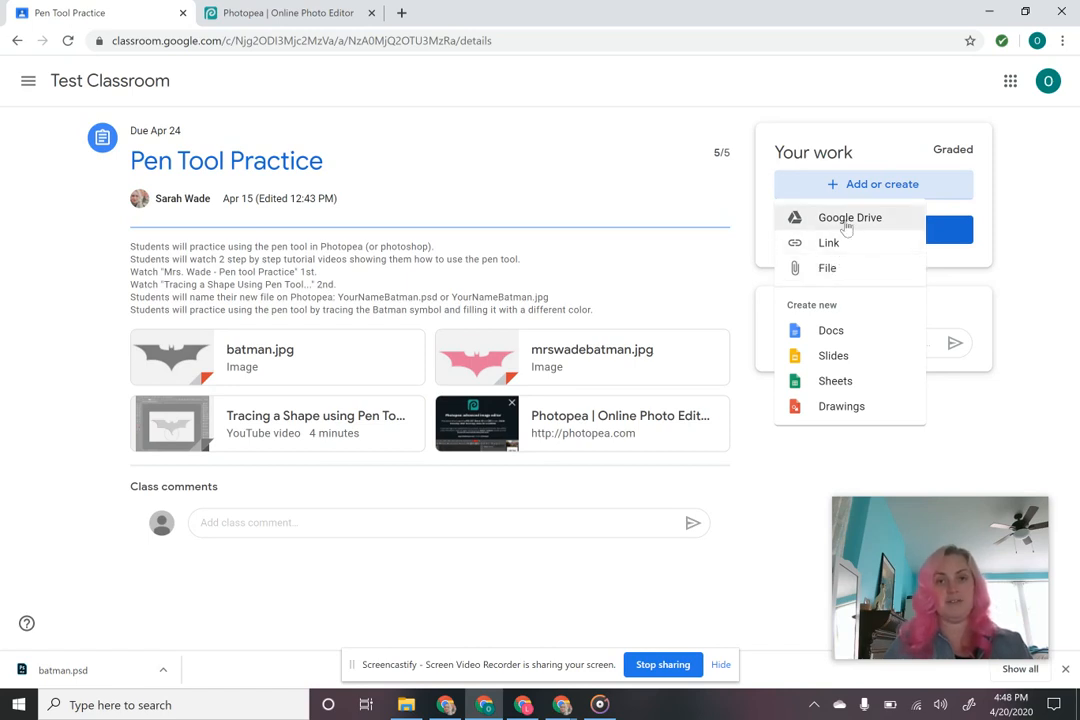
click(826, 272)
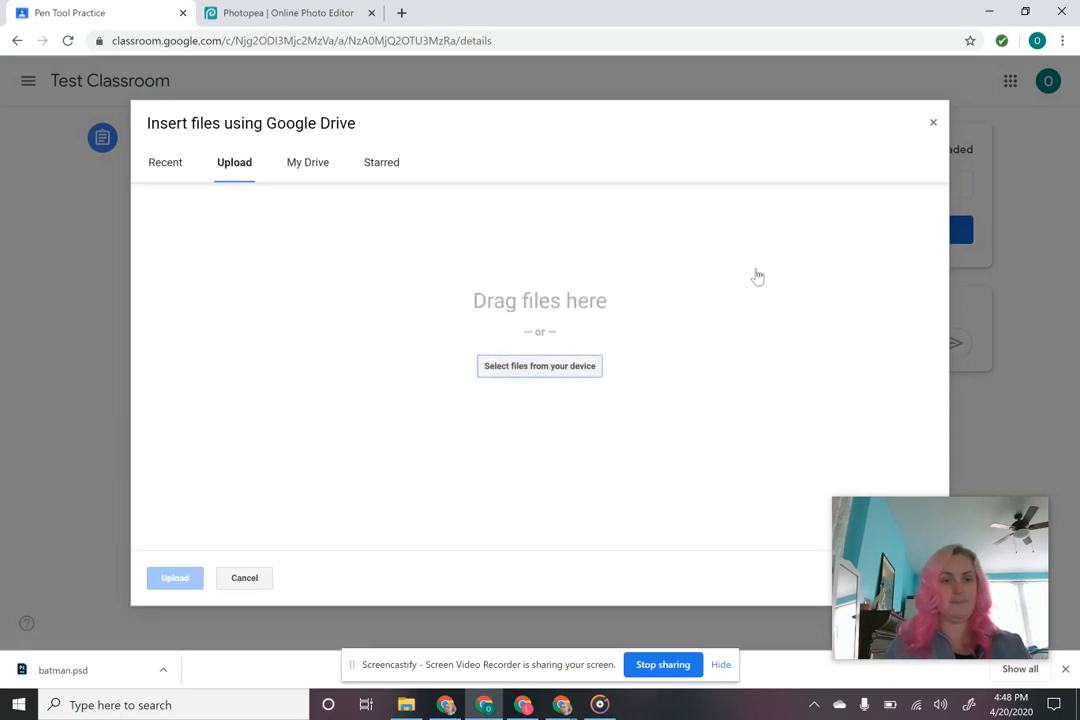
click(521, 371)
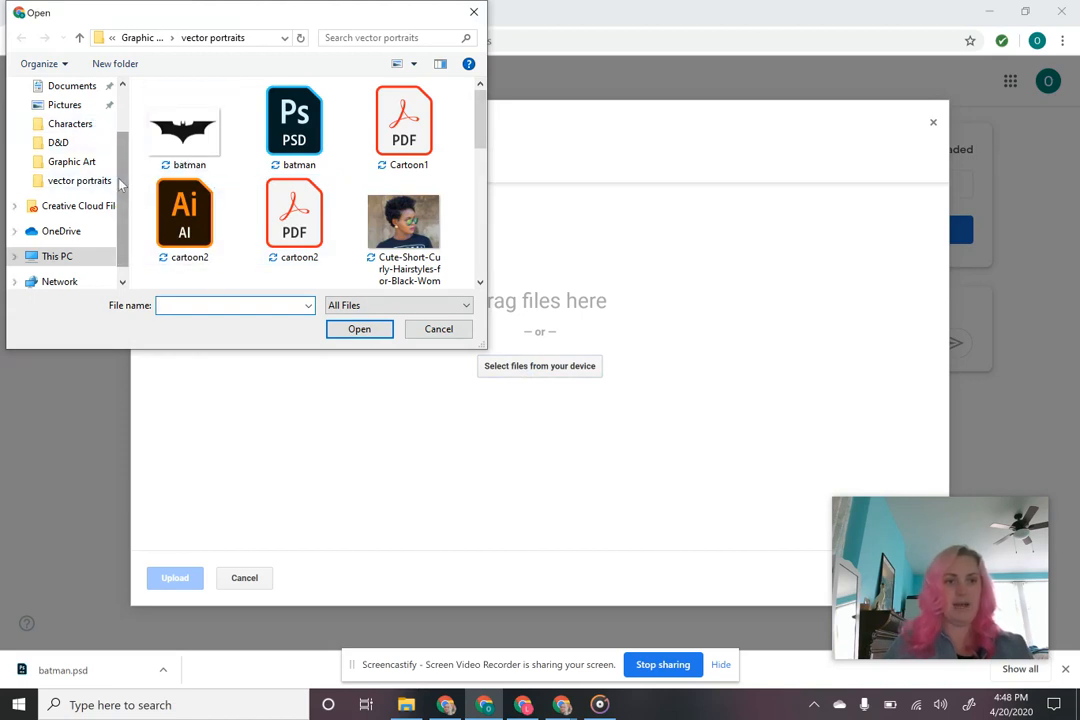
scroll(85, 150, up, 3)
click(72, 136)
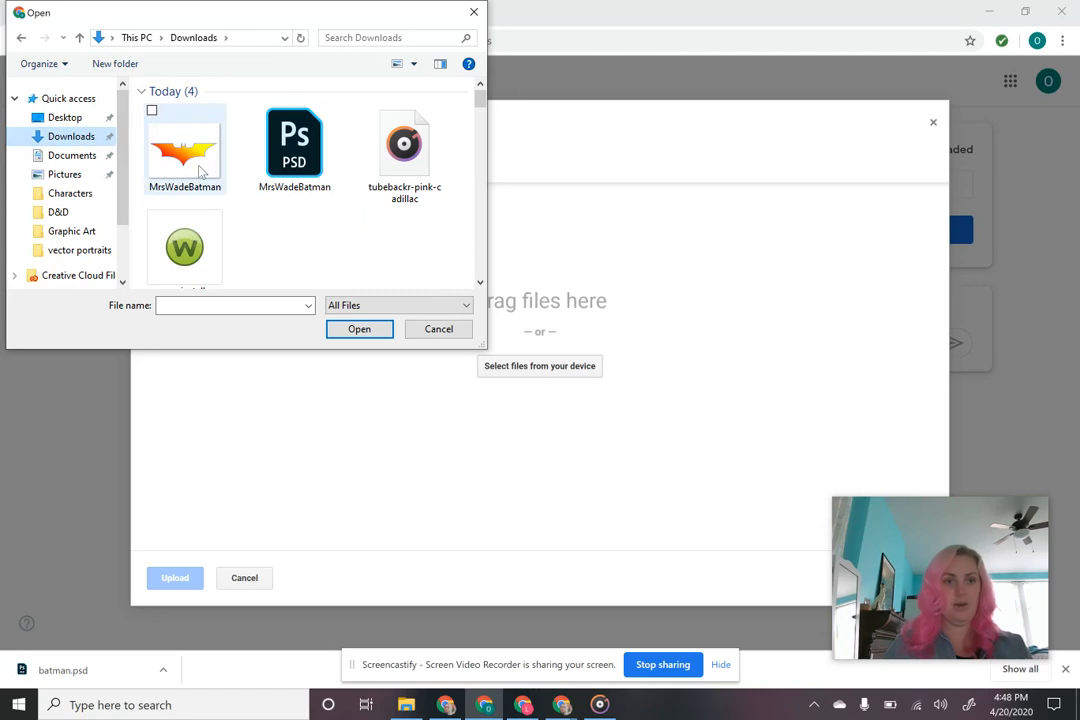
click(199, 172)
click(378, 330)
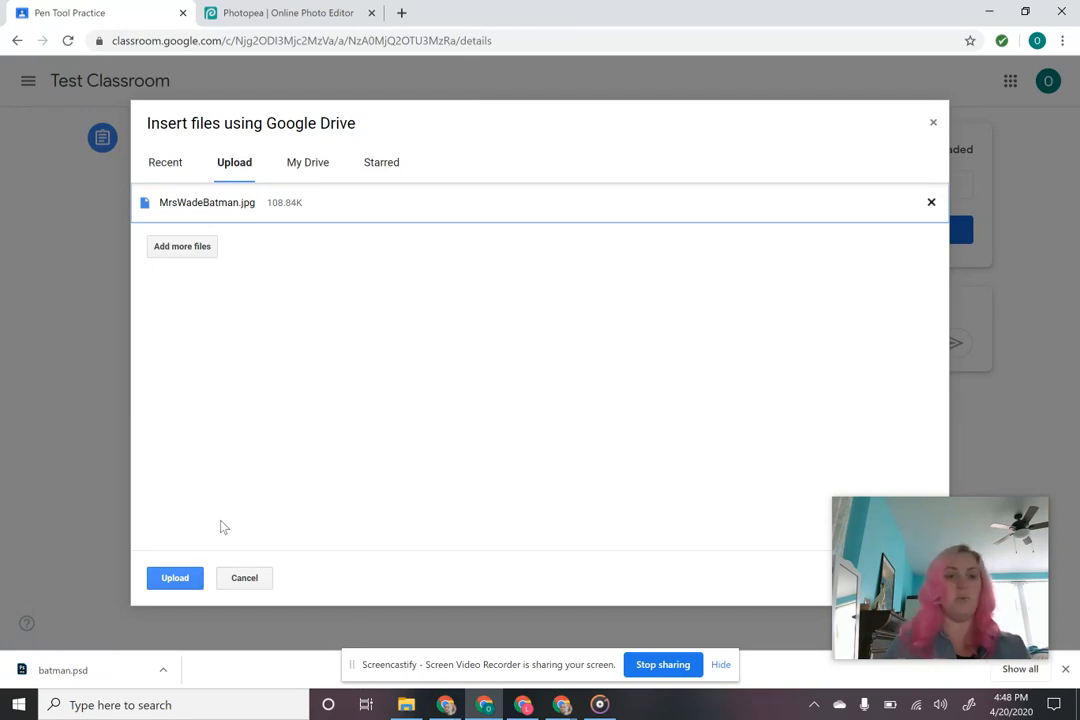
click(178, 579)
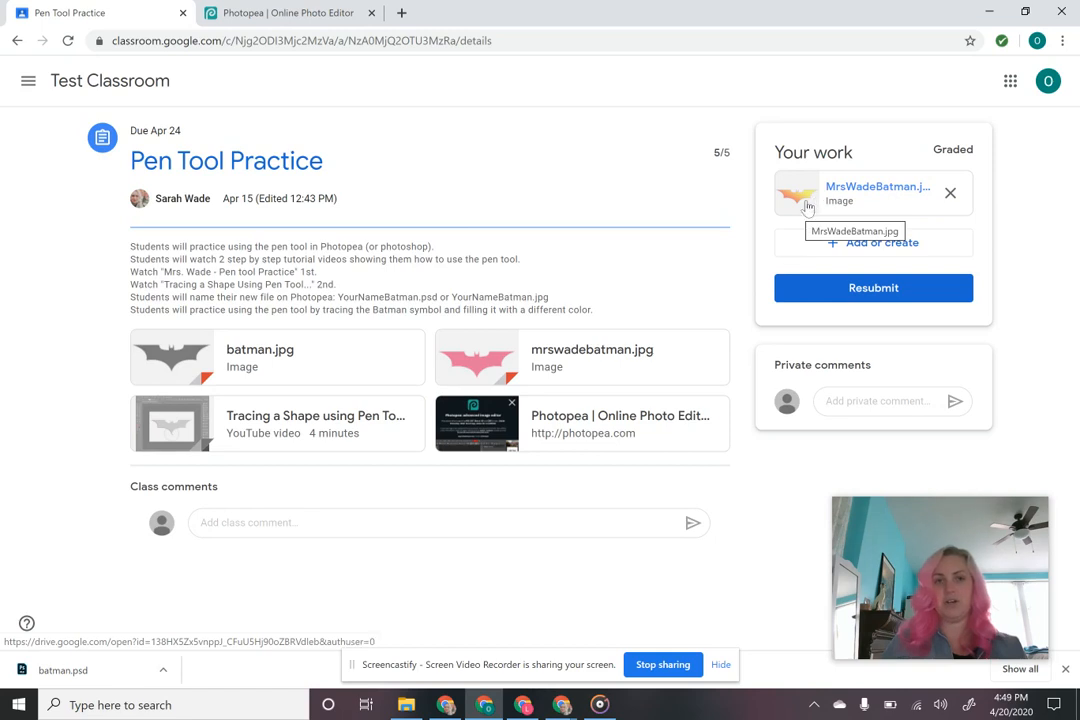
click(897, 289)
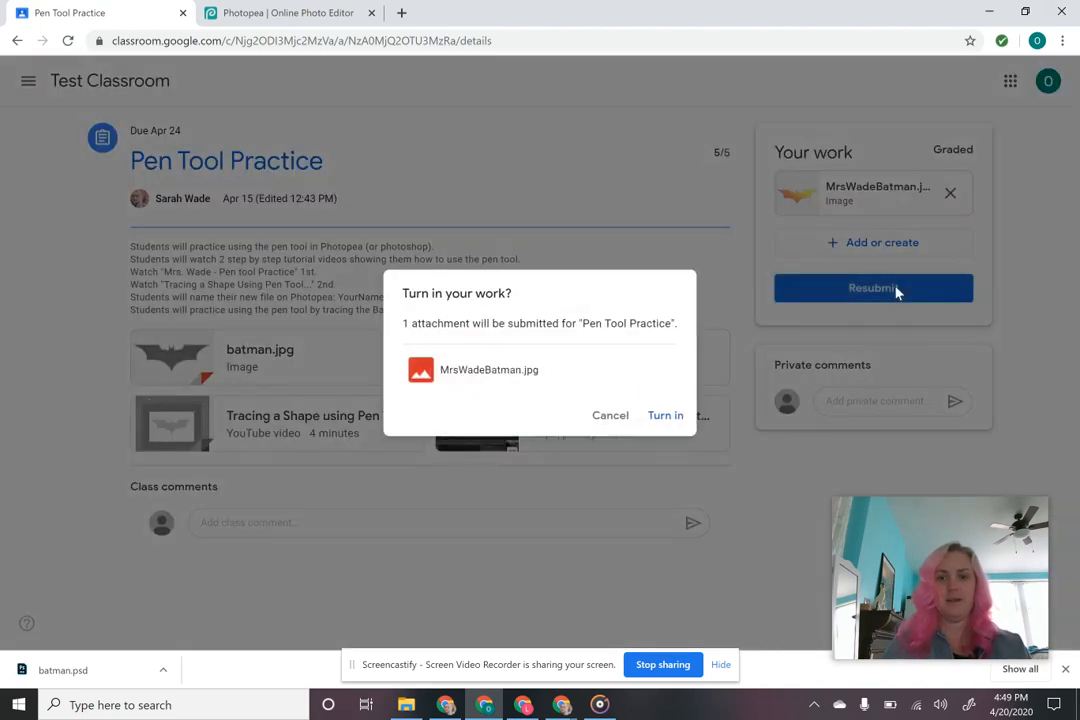
click(660, 416)
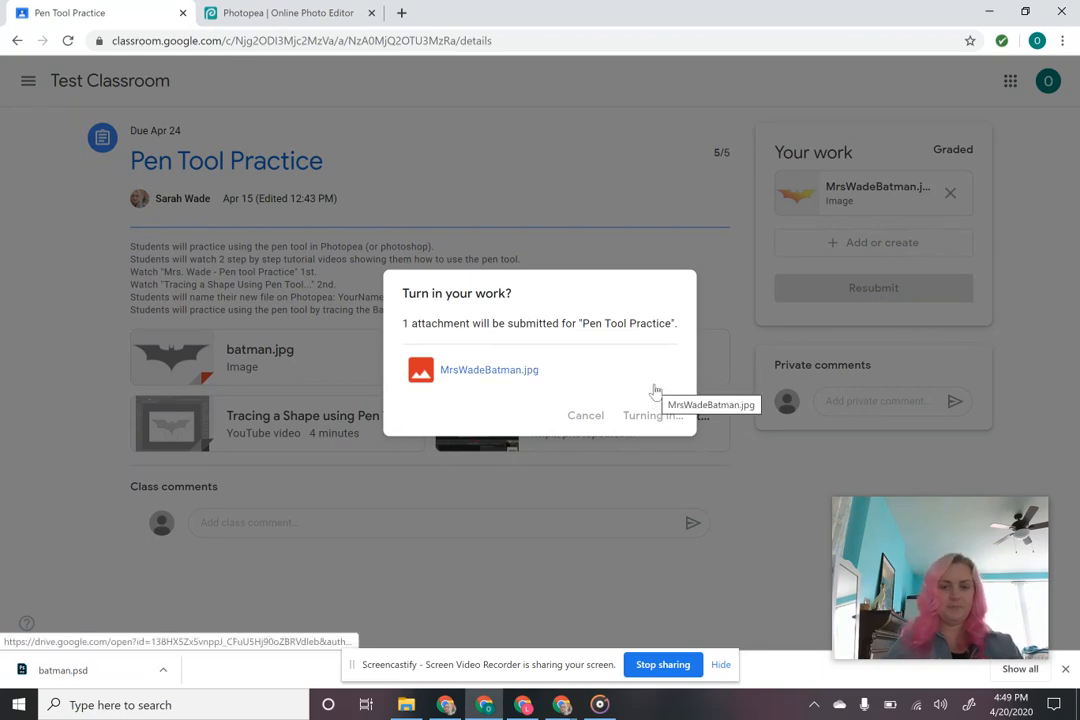